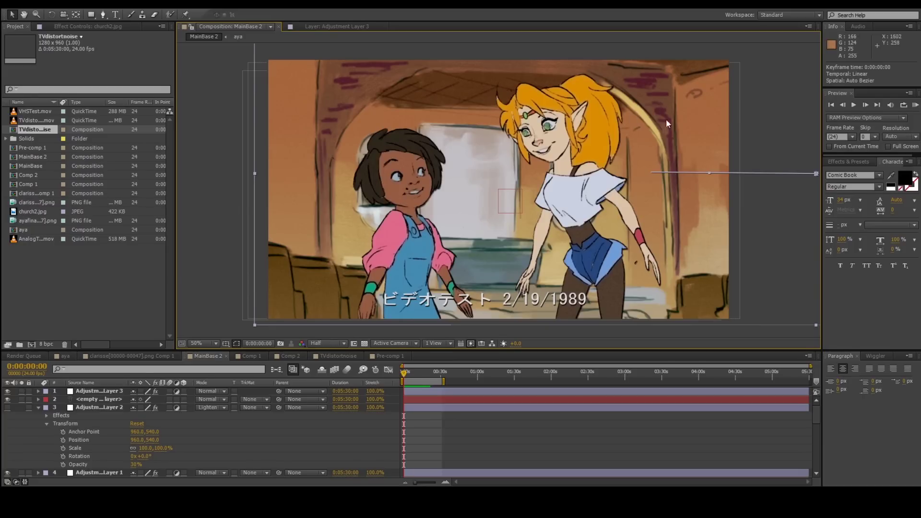
Run a RAM preview of the MainBase 2 composition
{"action": "left_click", "coordinate": [917, 107]}
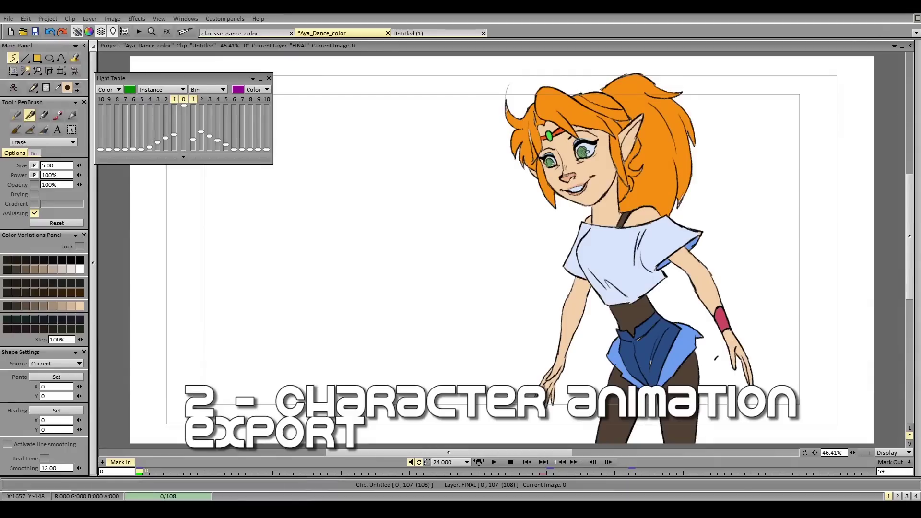
Switch to TVPaint, view the clarisse_dance_color project, and play through the Aya_Dance_color animation before returning to its opening frames
{"action": "left_click", "coordinate": [249, 33]}
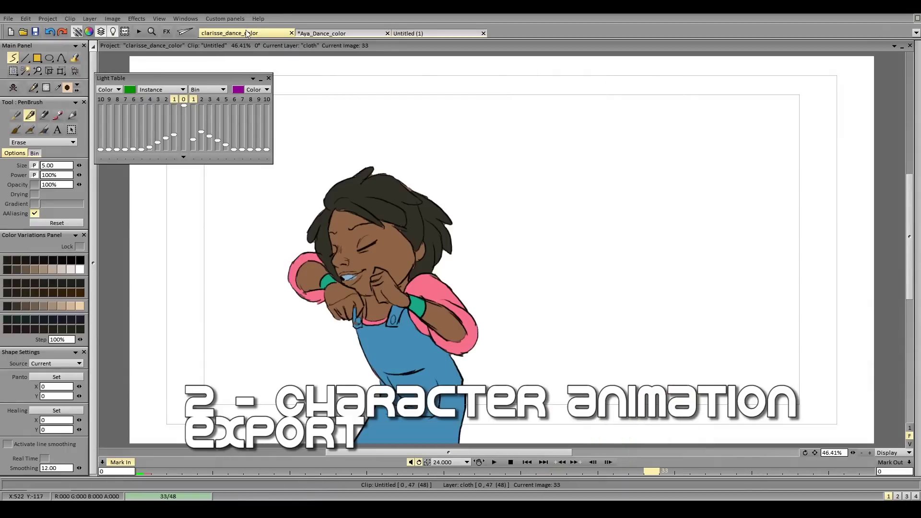
{"action": "left_click", "coordinate": [345, 32]}
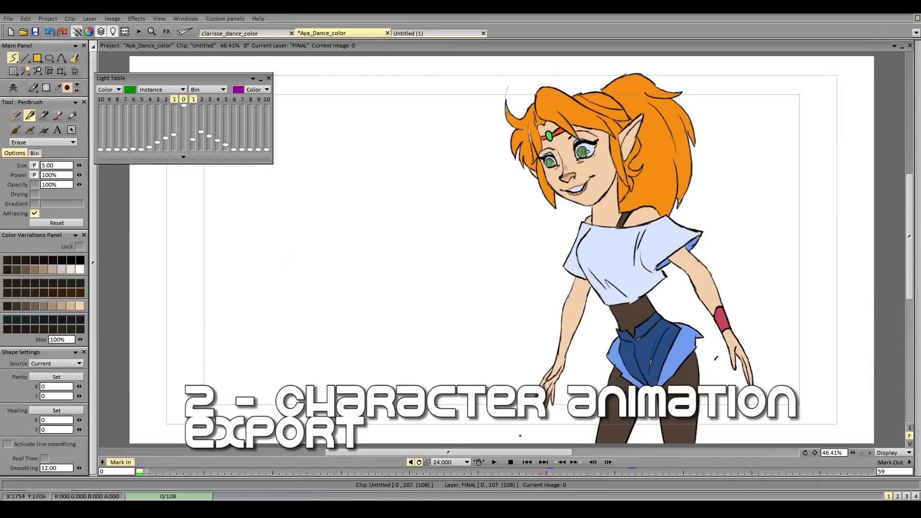
{"action": "left_click", "coordinate": [494, 462]}
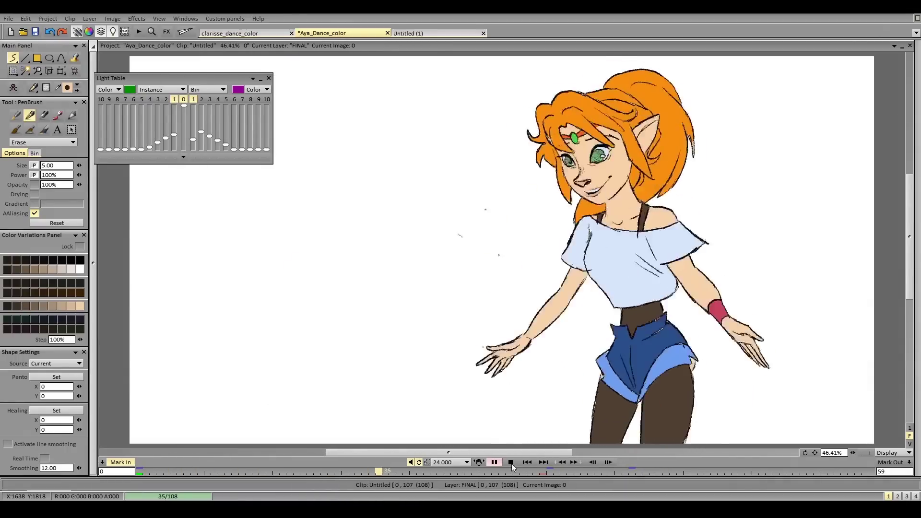
{"action": "left_click", "coordinate": [512, 462]}
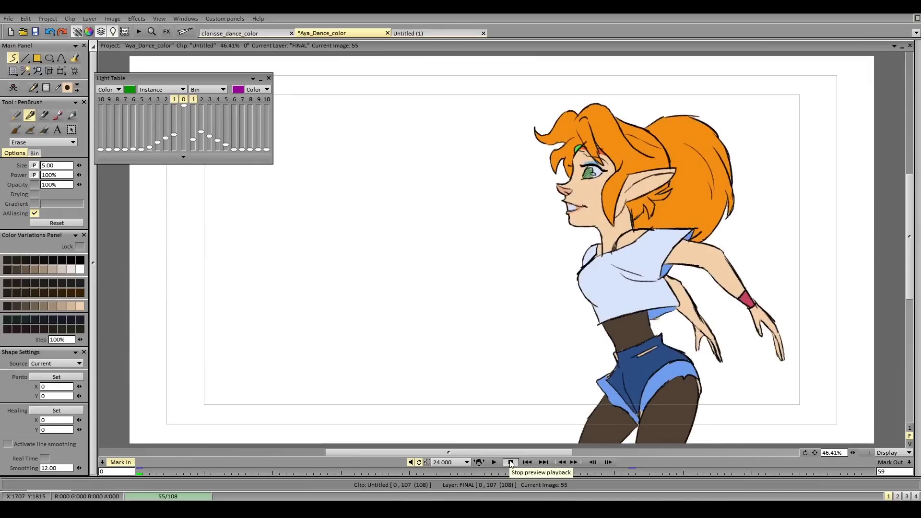
{"action": "left_click", "coordinate": [148, 470]}
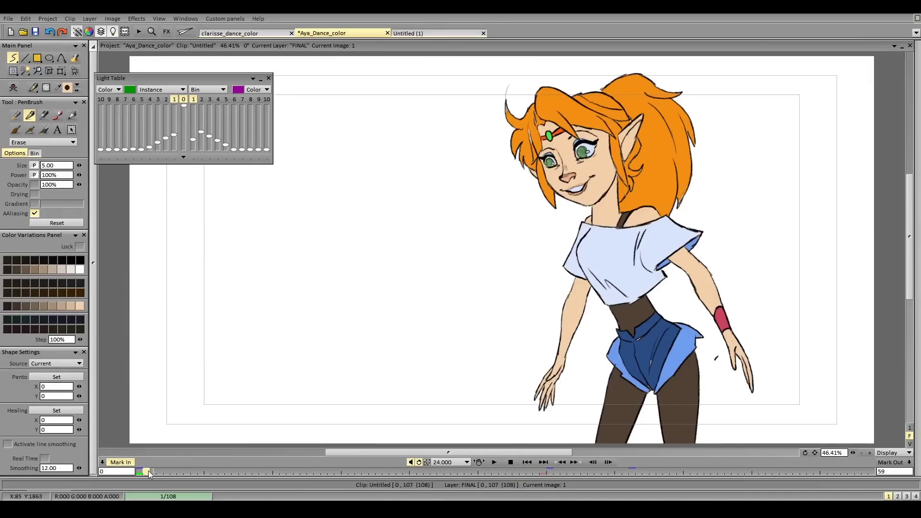
Open the export settings for the Aya_Dance_color clip and compare the preview with the background on and off
{"action": "left_click", "coordinate": [9, 19]}
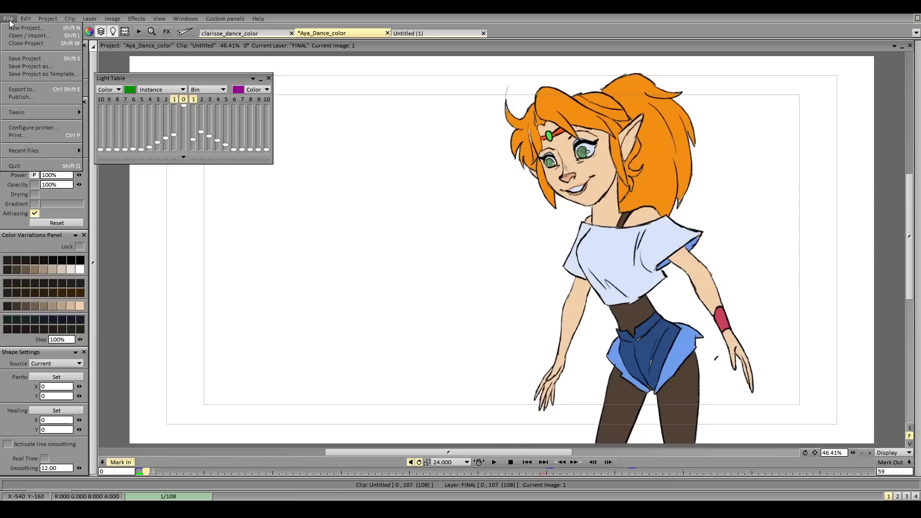
{"action": "left_click", "coordinate": [42, 90]}
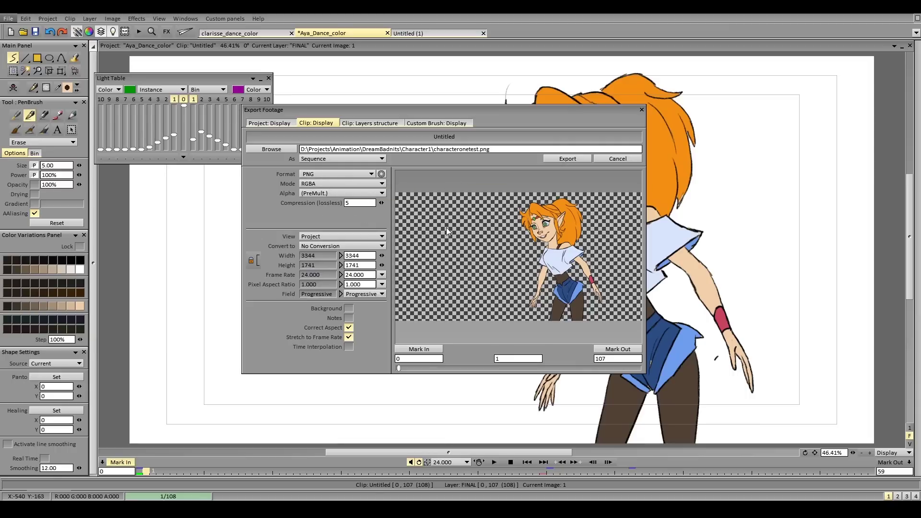
{"action": "left_click", "coordinate": [348, 310]}
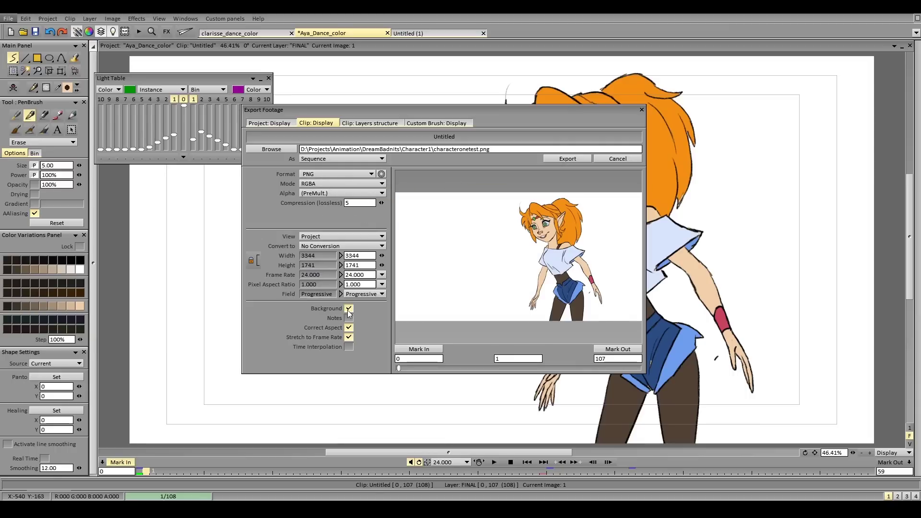
{"action": "left_click", "coordinate": [349, 309]}
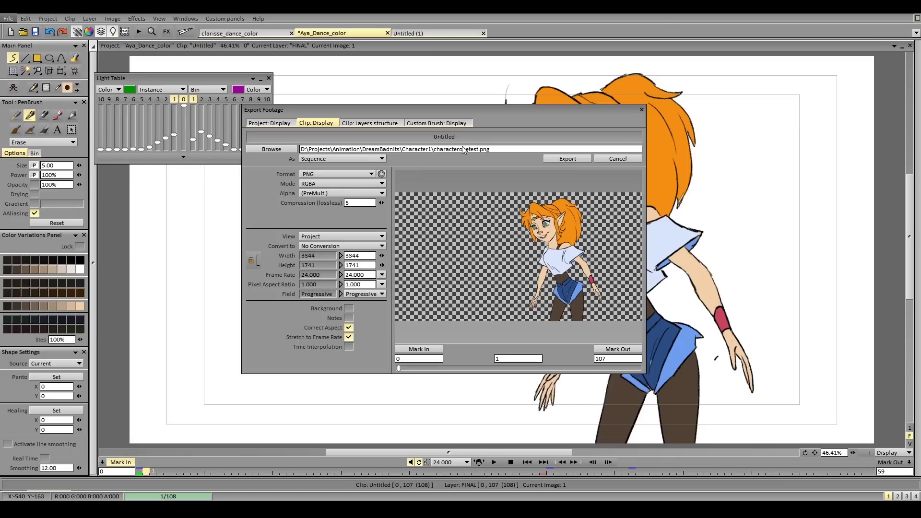
Examine the exported frames of the characteronetest sequence in the Character1 folder, and leave the export settings without exporting
{"action": "left_click", "coordinate": [283, 150]}
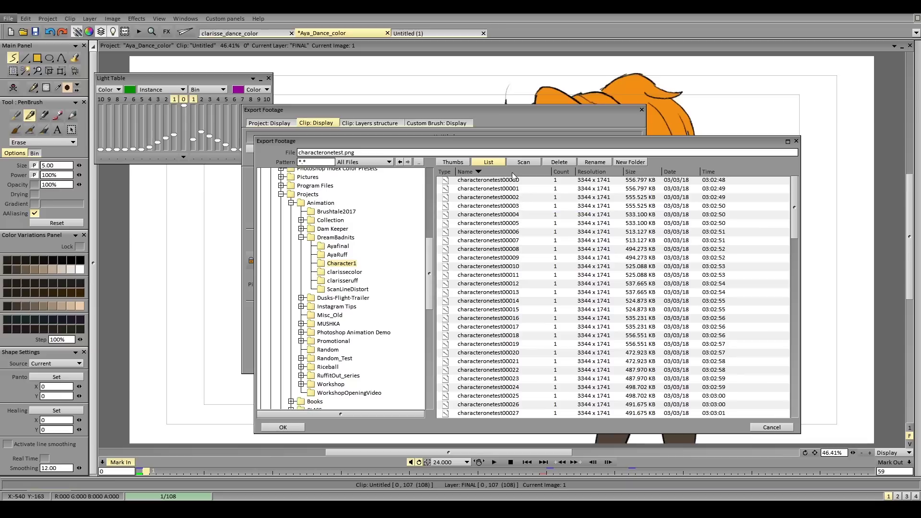
{"action": "scroll", "coordinate": [716, 226], "scroll_direction": "down", "scroll_amount": 5}
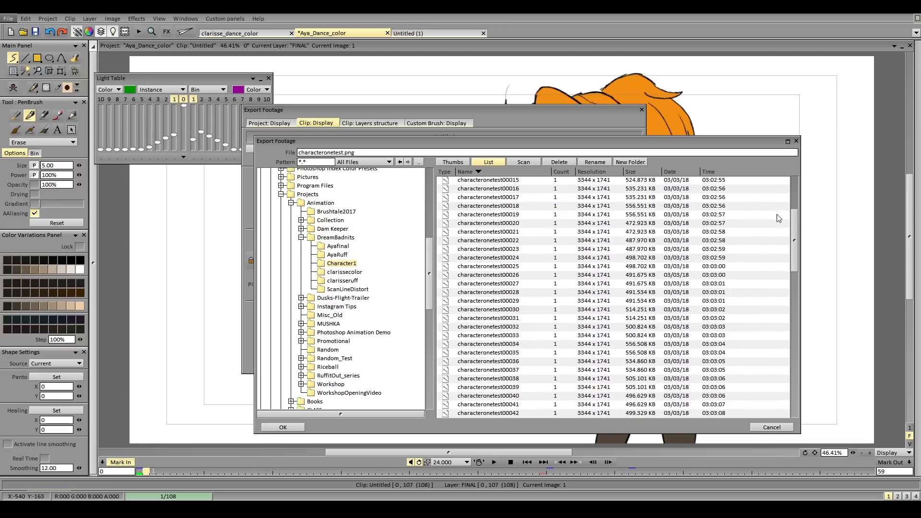
{"action": "scroll", "coordinate": [777, 217], "scroll_direction": "down", "scroll_amount": 1}
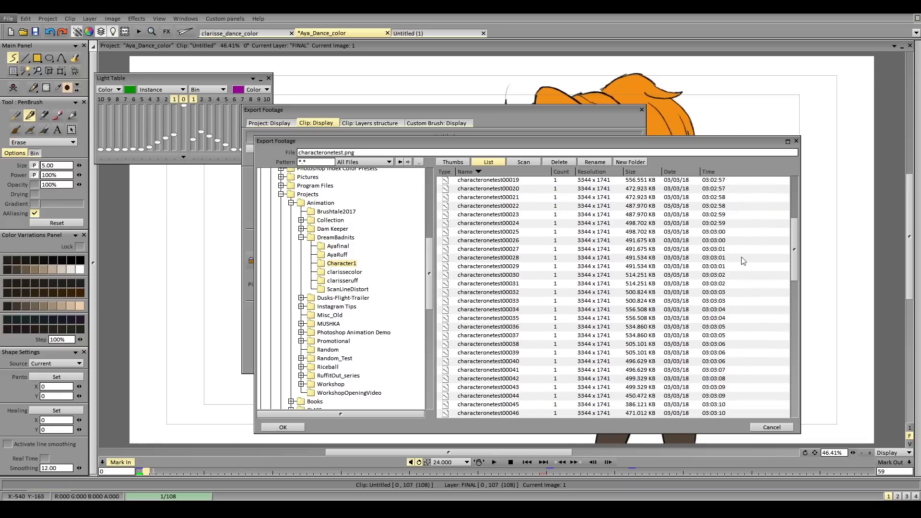
{"action": "left_click", "coordinate": [796, 141]}
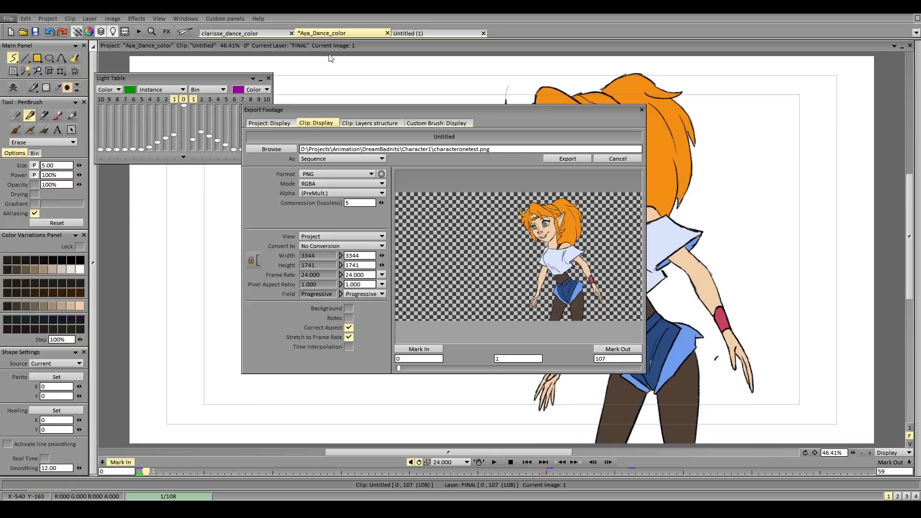
{"action": "left_click", "coordinate": [641, 109]}
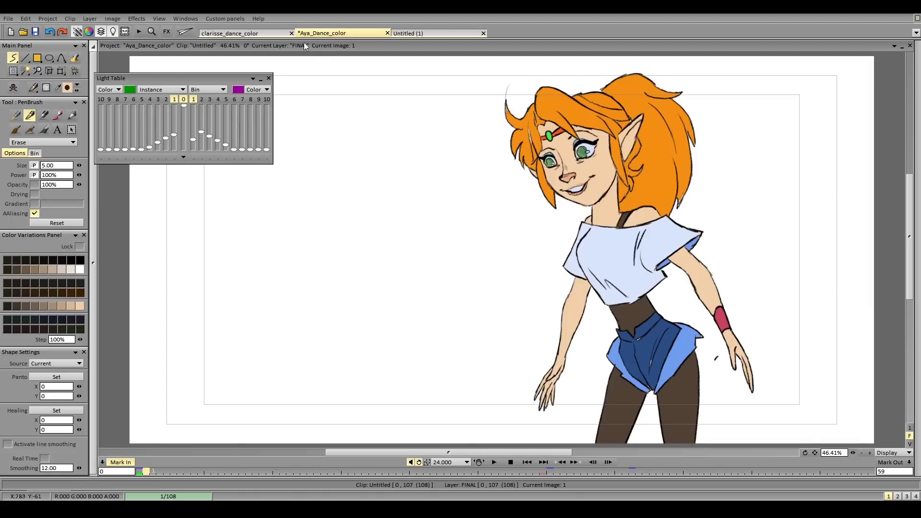
Start exporting the clarisse_dance_color clip and create a new folder named Character2 inside DreamBadnits
{"action": "left_click", "coordinate": [246, 34]}
{"action": "left_click", "coordinate": [8, 18]}
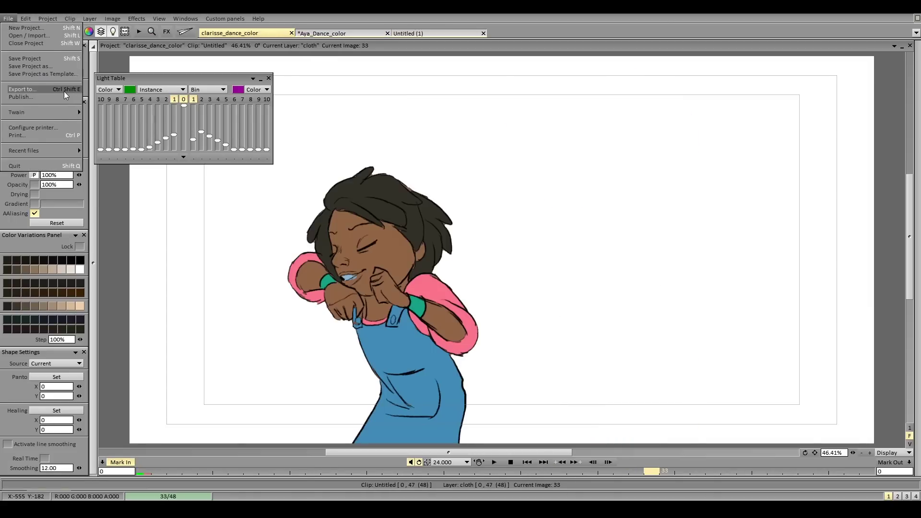
{"action": "left_click", "coordinate": [21, 89]}
{"action": "left_click", "coordinate": [272, 150]}
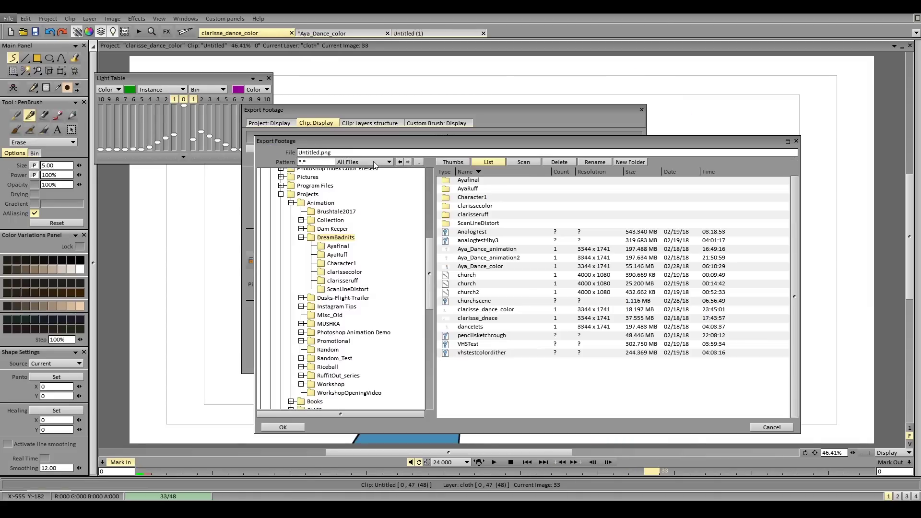
{"action": "left_click", "coordinate": [630, 162]}
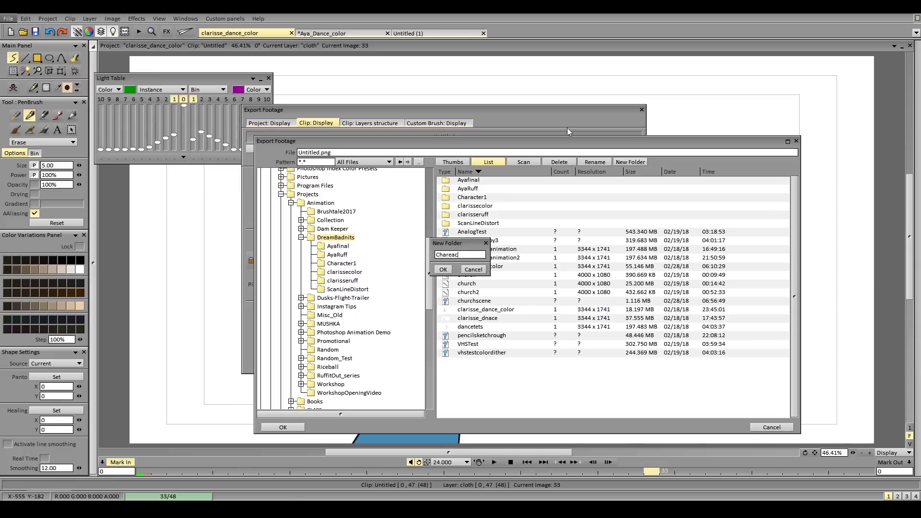
{"action": "type", "text": "Character2"}
{"action": "key", "text": "Return"}
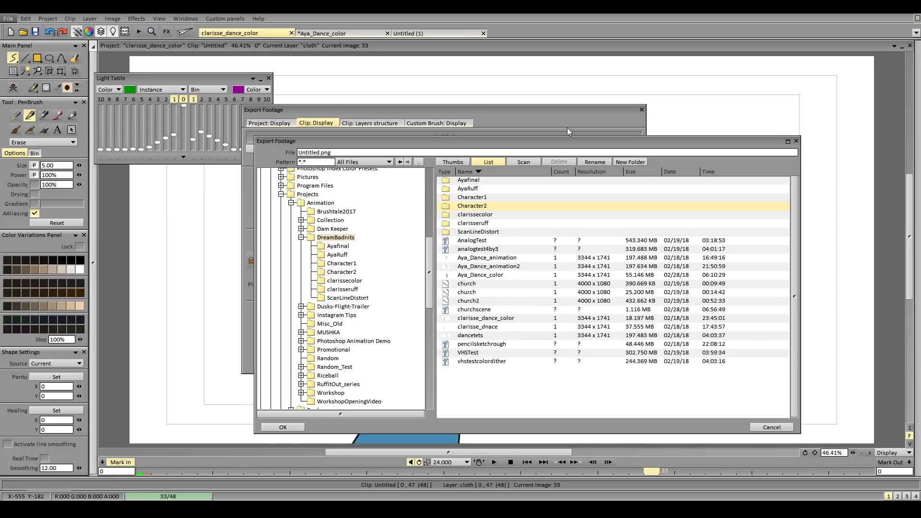
Export the clip as a PNG sequence named charactertwotest into the Character2 folder
{"action": "double_click", "coordinate": [484, 207]}
{"action": "left_click", "coordinate": [441, 153]}
{"action": "type", "text": "charactertwo"}
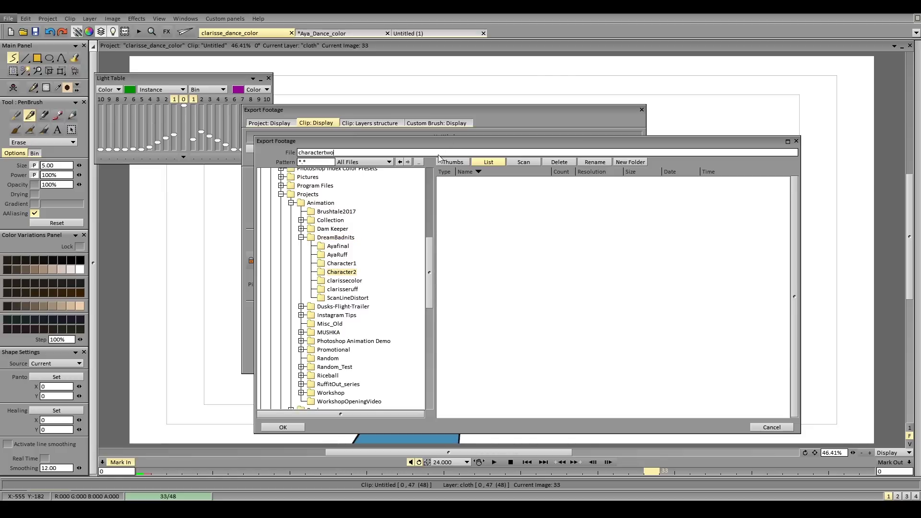
{"action": "type", "text": "test"}
{"action": "key", "text": "Return"}
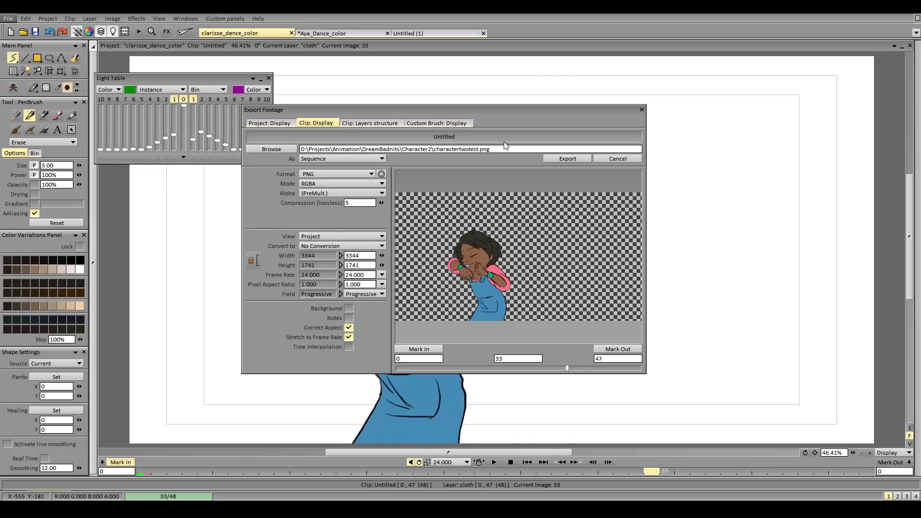
{"action": "left_click", "coordinate": [557, 158]}
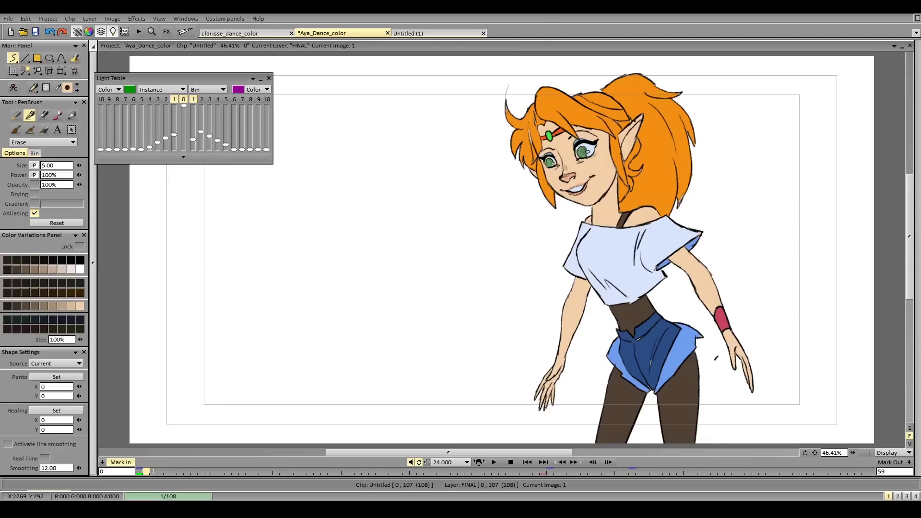
{"action": "scroll", "coordinate": [657, 158], "scroll_direction": "up", "scroll_amount": 5}
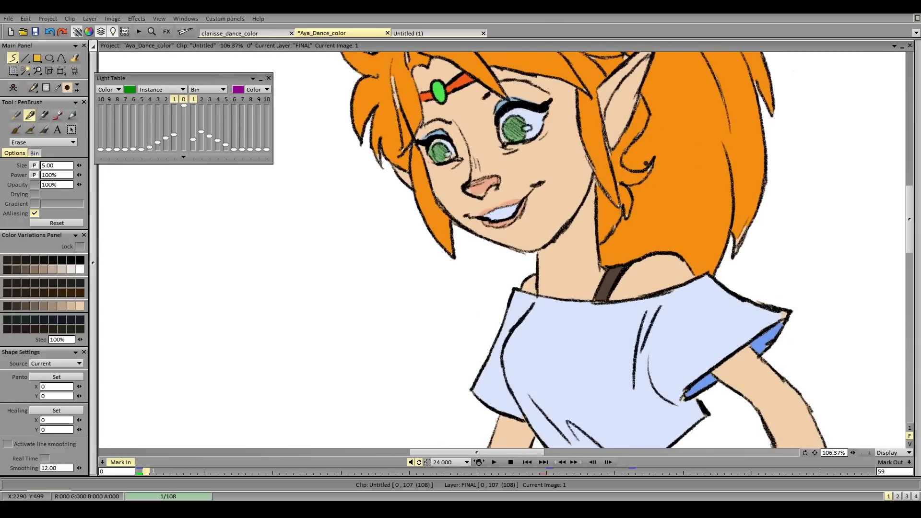
{"action": "scroll", "coordinate": [635, 157], "scroll_direction": "down", "scroll_amount": 5}
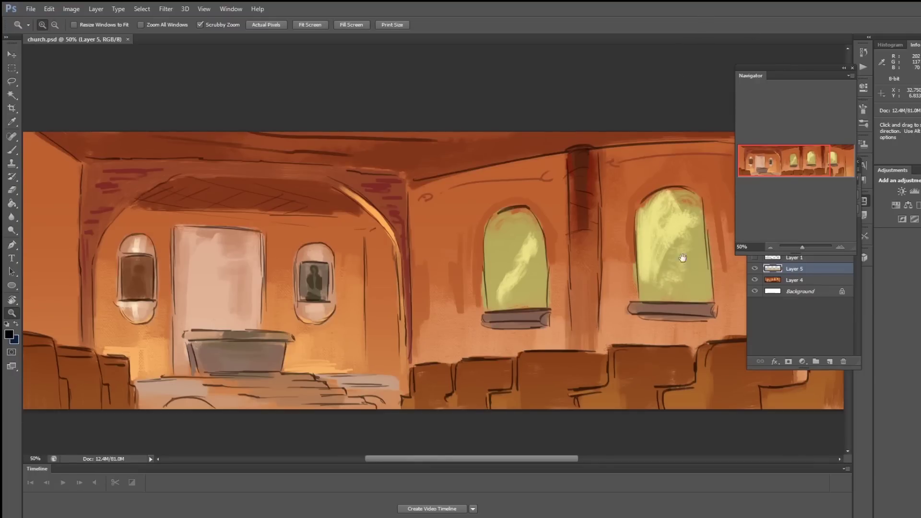
Switch to church.psd in Photoshop and toggle the visibility of Layer 5 and Layer 4 to review the background painting
{"action": "left_click", "coordinate": [790, 270]}
{"action": "left_click", "coordinate": [754, 267]}
{"action": "left_click", "coordinate": [755, 281]}
{"action": "left_click", "coordinate": [754, 270]}
{"action": "left_click", "coordinate": [755, 281]}
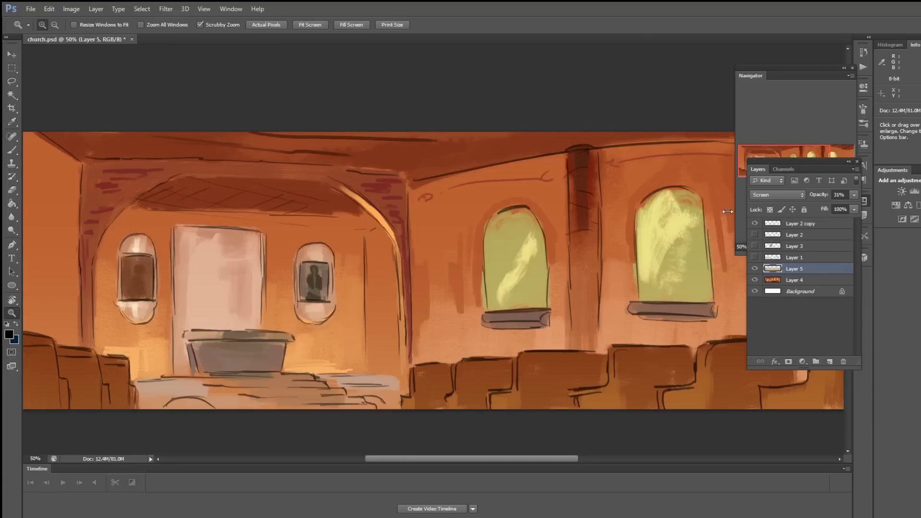
{"action": "left_click", "coordinate": [787, 143]}
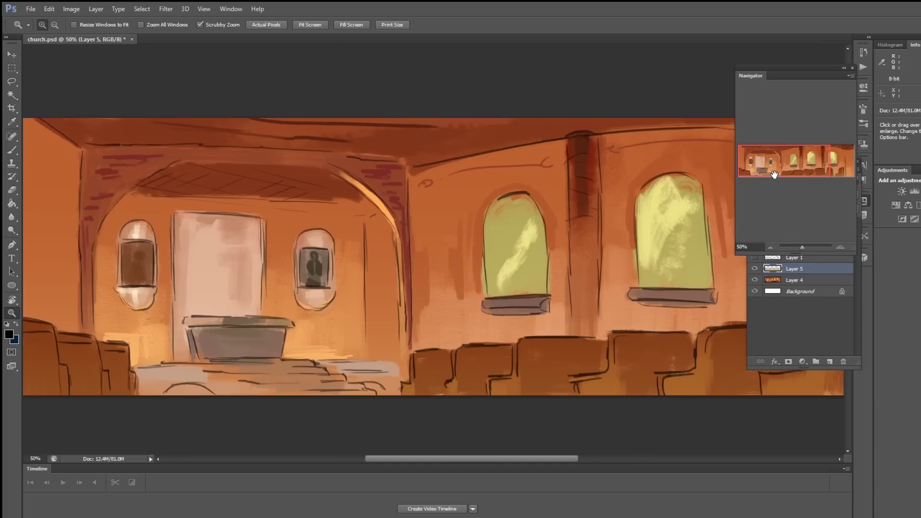
{"action": "mouse_move", "coordinate": [775, 175]}
{"action": "left_mouse_down"}
{"action": "mouse_move", "coordinate": [769, 166]}
{"action": "mouse_move", "coordinate": [783, 173]}
{"action": "left_mouse_up"}
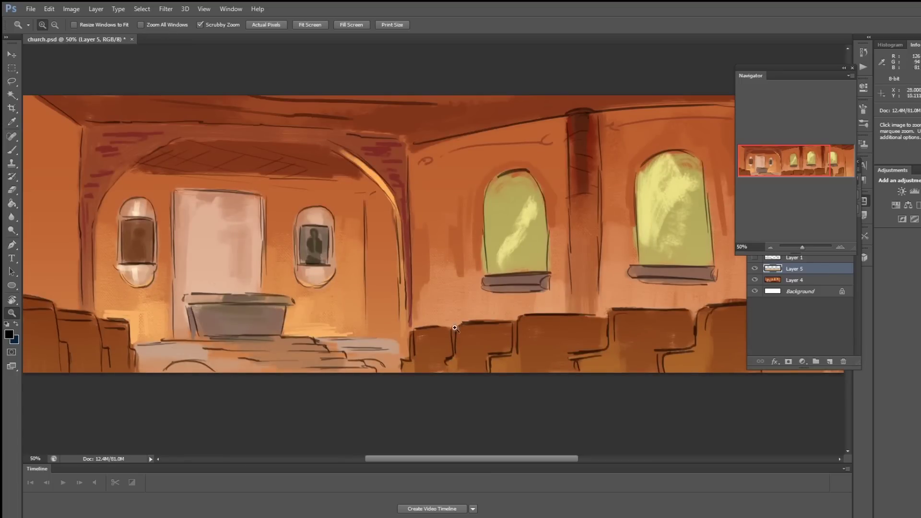
Save the church background for web as a JPEG named churchrandom in the DreamBadnits folder
{"action": "left_click", "coordinate": [31, 9]}
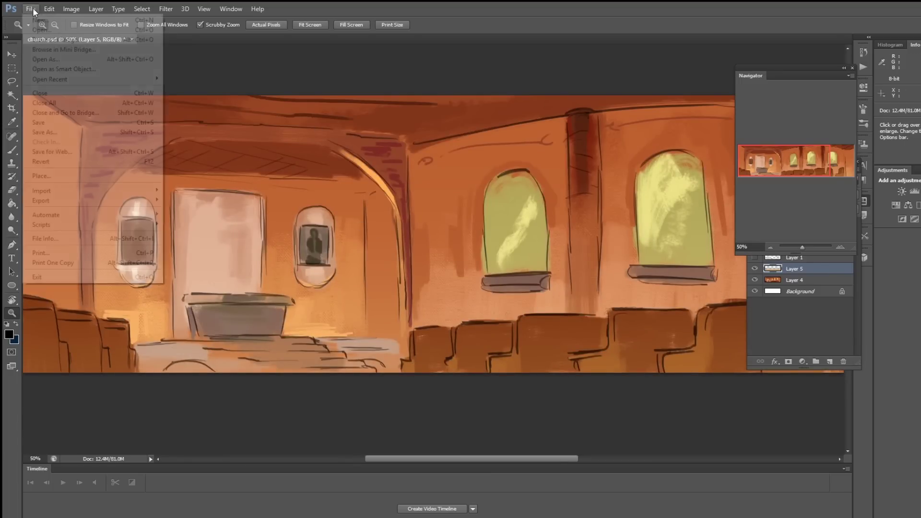
{"action": "left_click", "coordinate": [116, 152]}
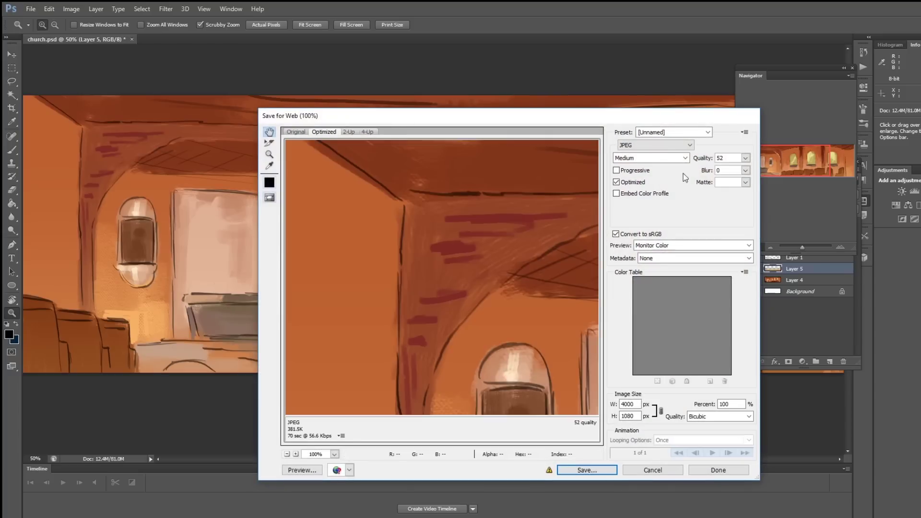
{"action": "left_click_drag", "start_coordinate": [542, 251], "coordinate": [363, 177]}
{"action": "left_click_drag", "start_coordinate": [566, 278], "coordinate": [474, 265]}
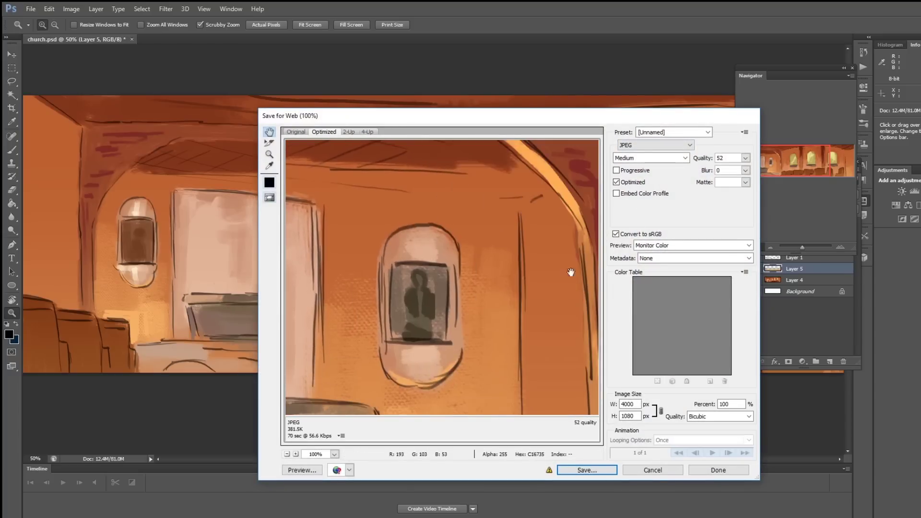
{"action": "left_click_drag", "start_coordinate": [564, 283], "coordinate": [436, 212]}
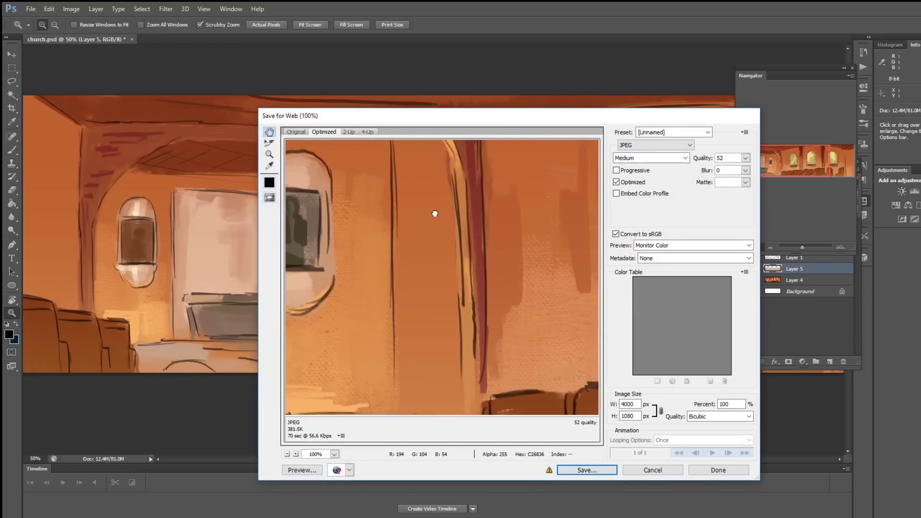
{"action": "left_click", "coordinate": [586, 470]}
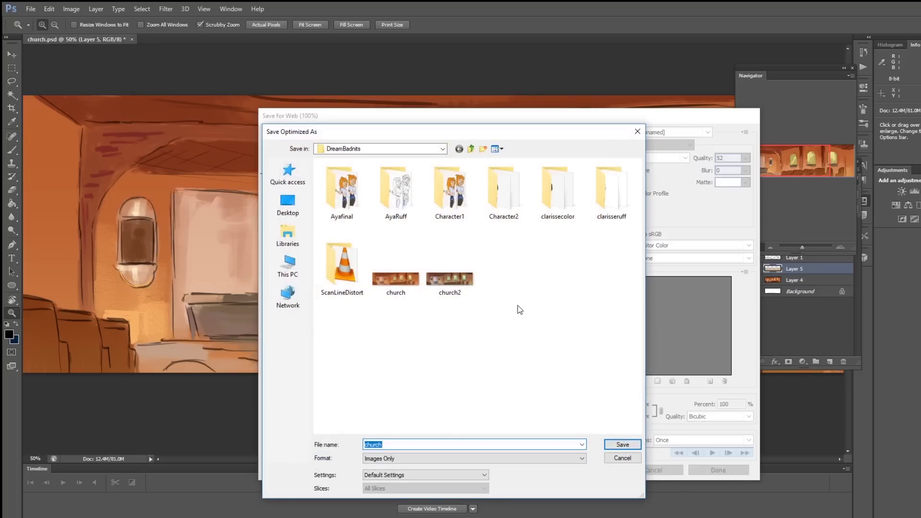
{"action": "type", "text": "churc"}
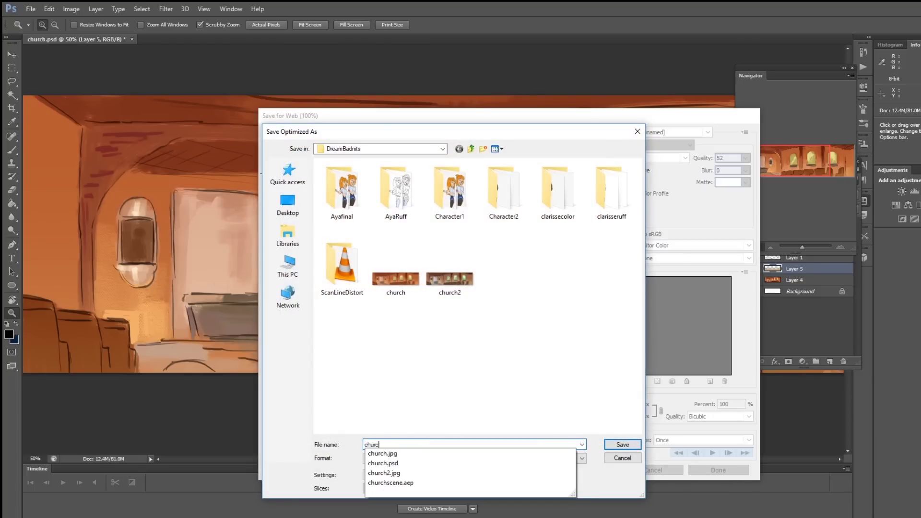
{"action": "type", "text": "hrandom"}
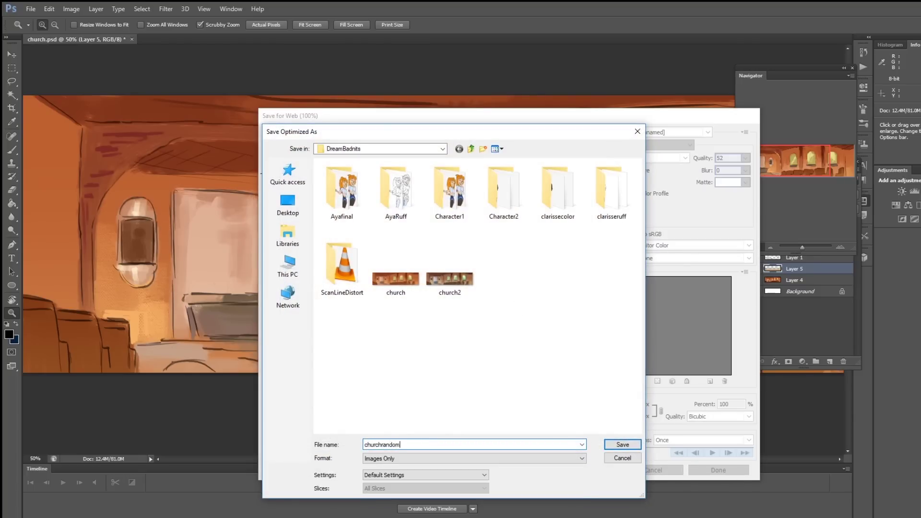
{"action": "key", "text": "Return"}
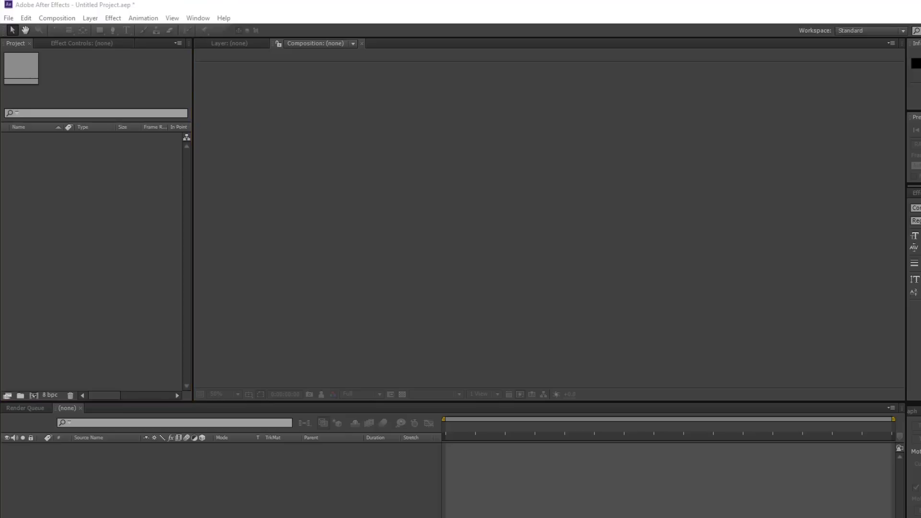
Switch to After Effects and create a 1920 x 1080 composition with the HDTV 1080 24 preset and a 15-second duration
{"action": "left_click", "coordinate": [381, 232]}
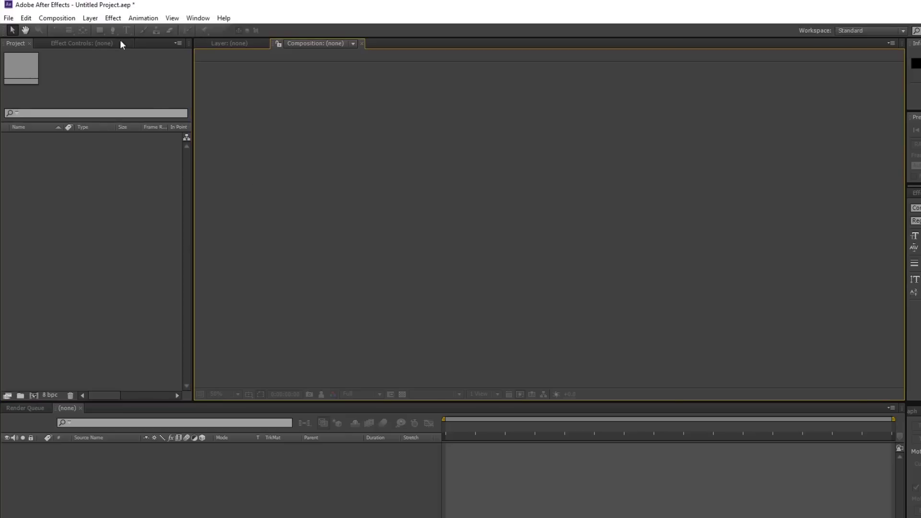
{"action": "left_click", "coordinate": [58, 19]}
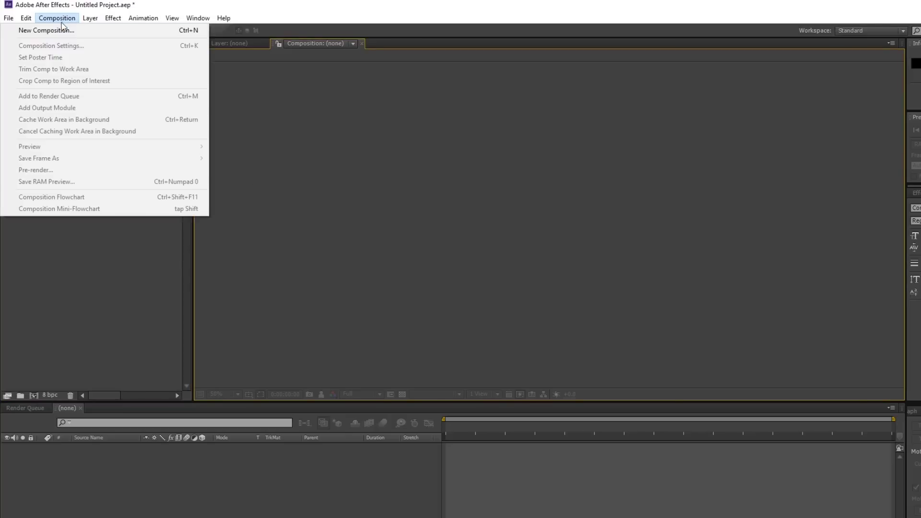
{"action": "left_click", "coordinate": [59, 28]}
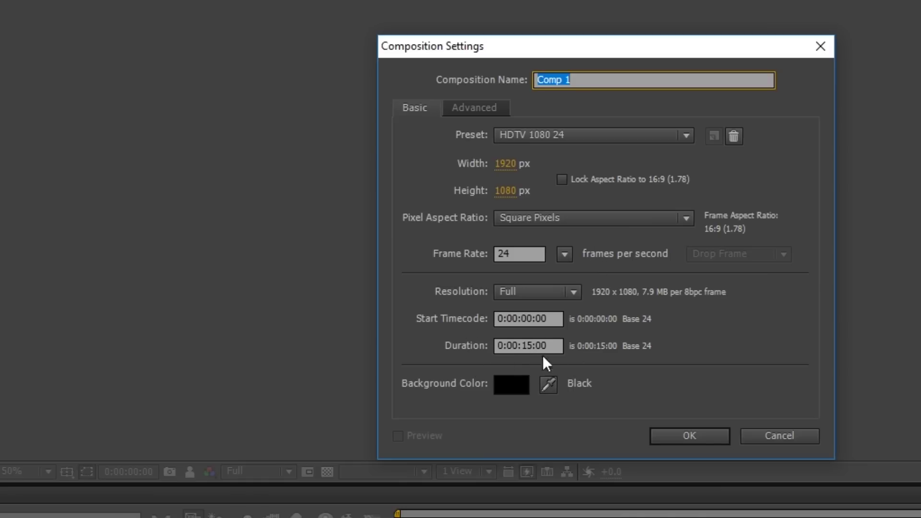
{"action": "left_click", "coordinate": [691, 437]}
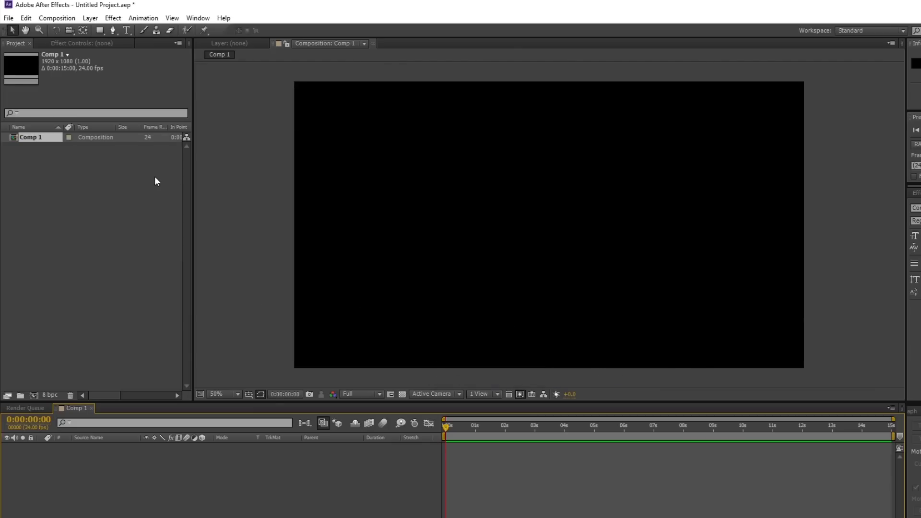
Import the characteronetest frames from the Character1 folder as a PNG sequence
{"action": "right_click", "coordinate": [96, 161]}
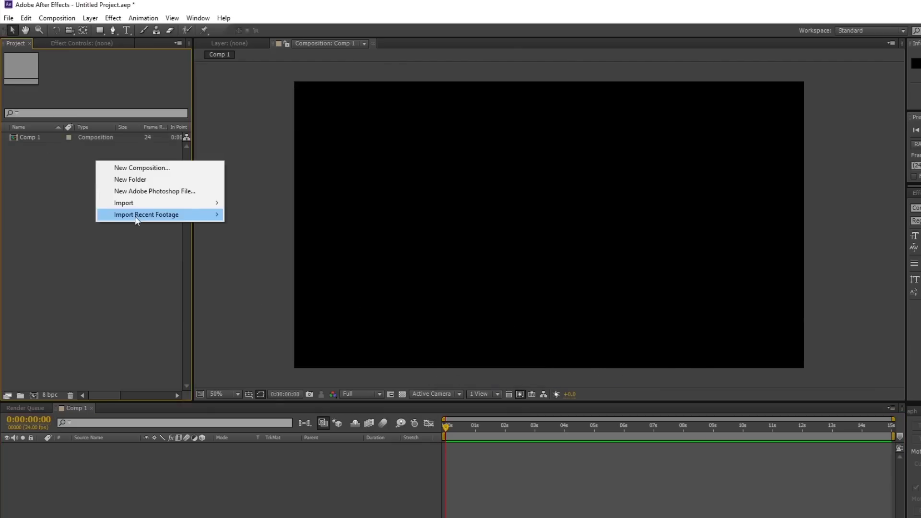
{"action": "mouse_move", "coordinate": [111, 203]}
{"action": "left_click", "coordinate": [246, 203]}
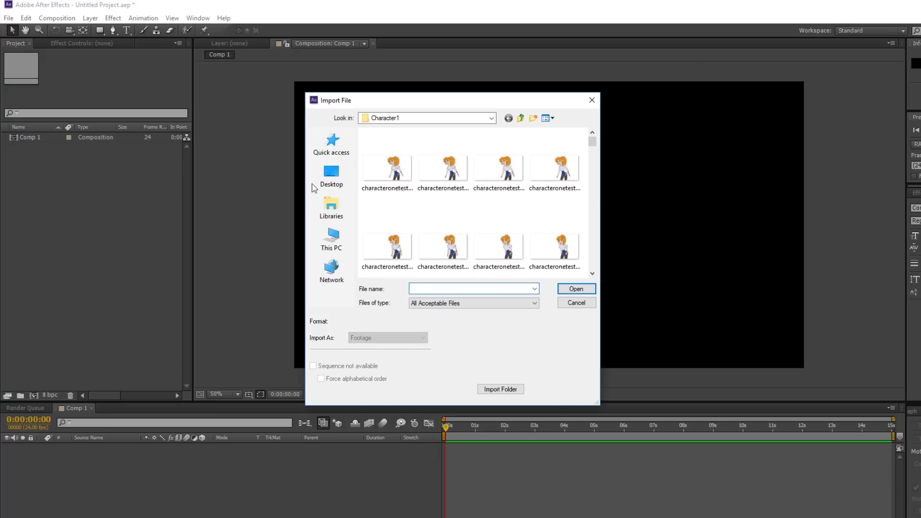
{"action": "left_click", "coordinate": [403, 165]}
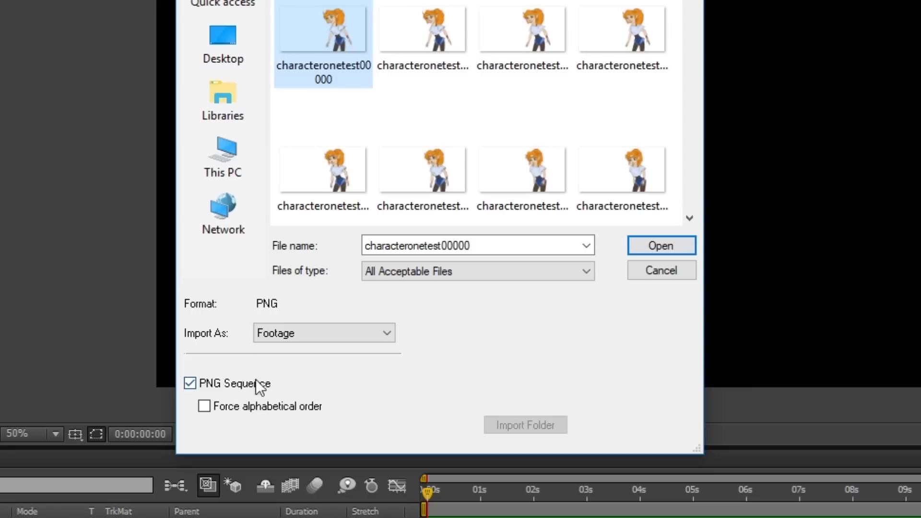
{"action": "left_click", "coordinate": [666, 248]}
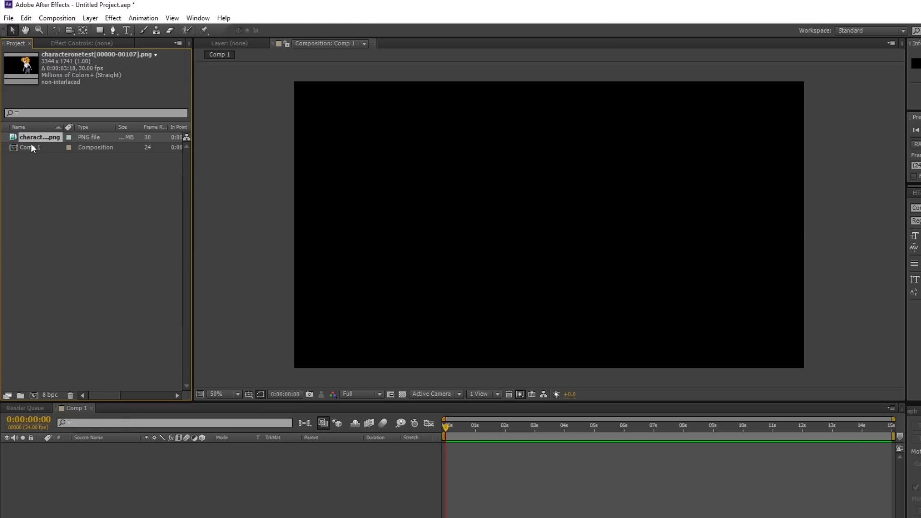
Interpret the characteronetest footage at 24 frames per second and loop it to a total duration of 1 minute 30 seconds
{"action": "left_click", "coordinate": [154, 136]}
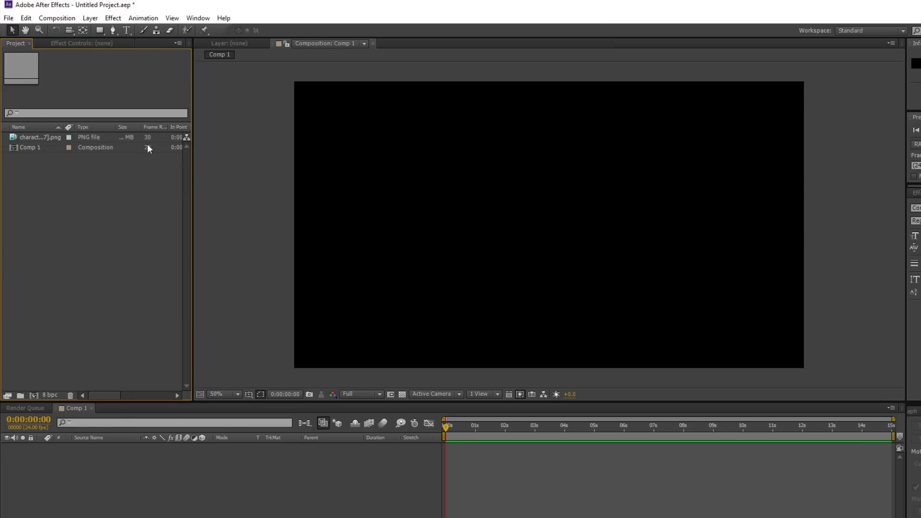
{"action": "left_click", "coordinate": [150, 139]}
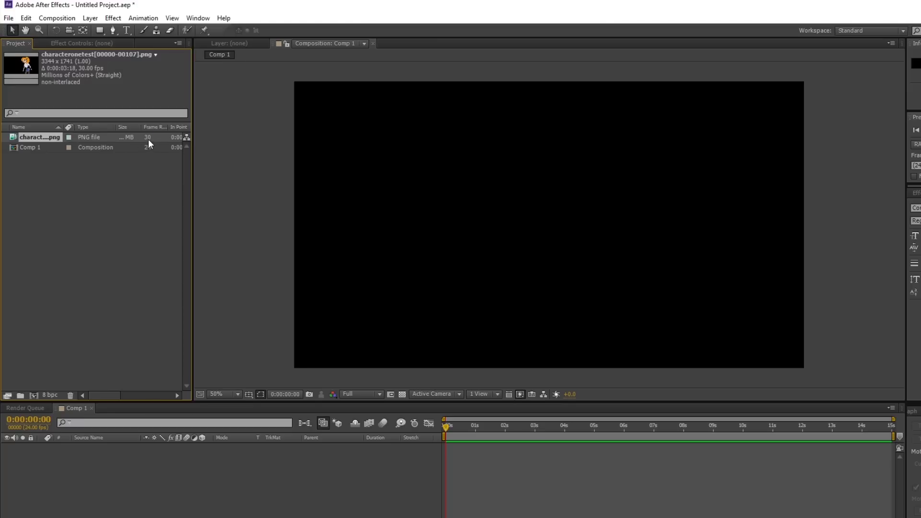
{"action": "right_click", "coordinate": [55, 137]}
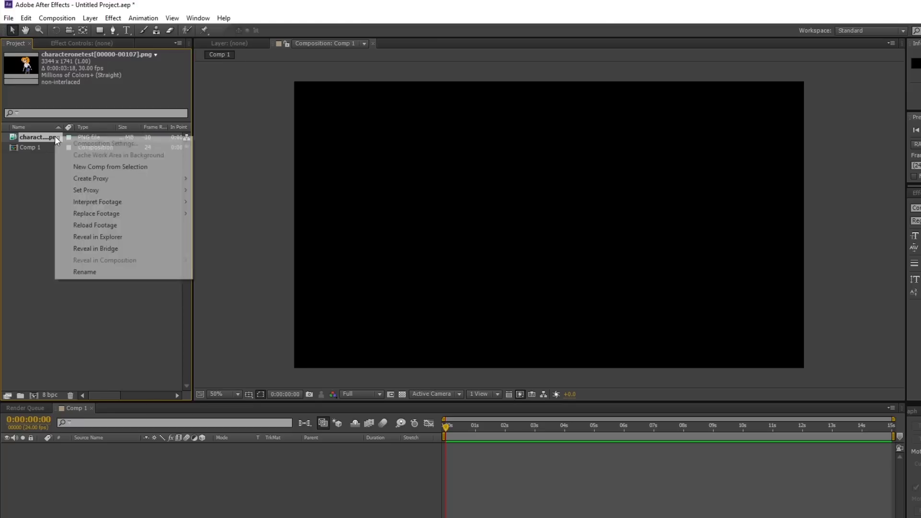
{"action": "mouse_move", "coordinate": [152, 201]}
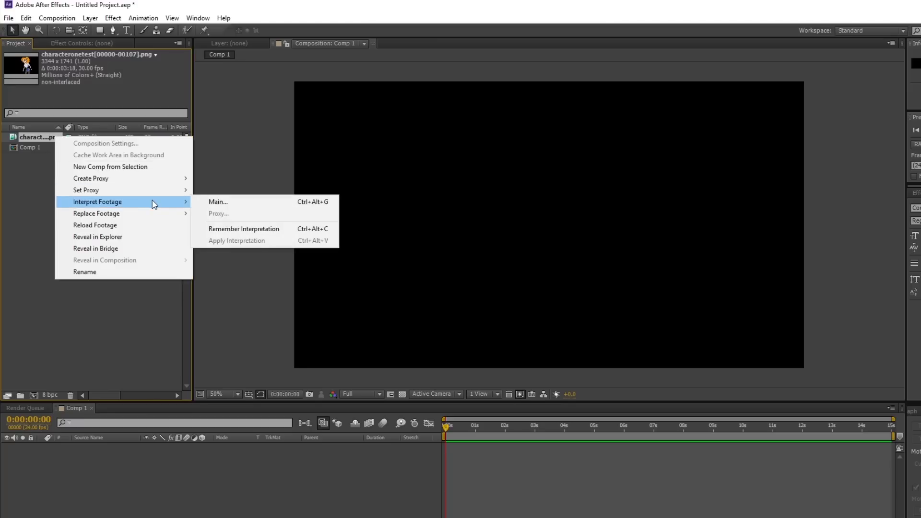
{"action": "left_click", "coordinate": [209, 202]}
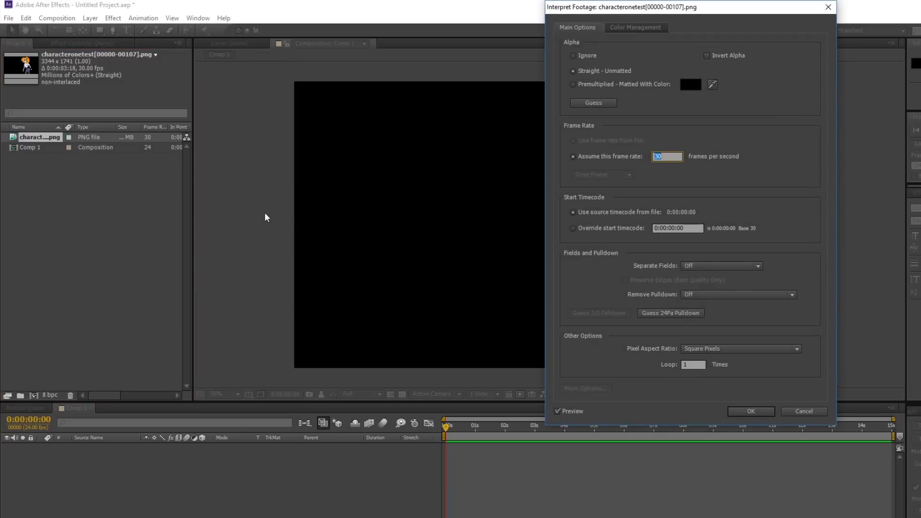
{"action": "left_click_drag", "start_coordinate": [710, 10], "coordinate": [455, 49]}
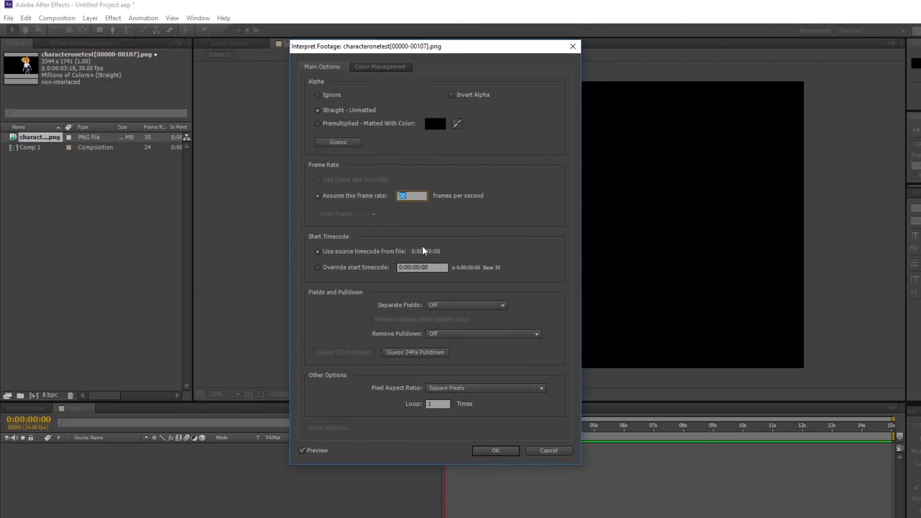
{"action": "left_click", "coordinate": [438, 403]}
{"action": "left_click", "coordinate": [400, 195]}
{"action": "left_click", "coordinate": [495, 451]}
Import the charactertwotest frames from the Character2 folder as a PNG sequence
{"action": "right_click", "coordinate": [108, 194]}
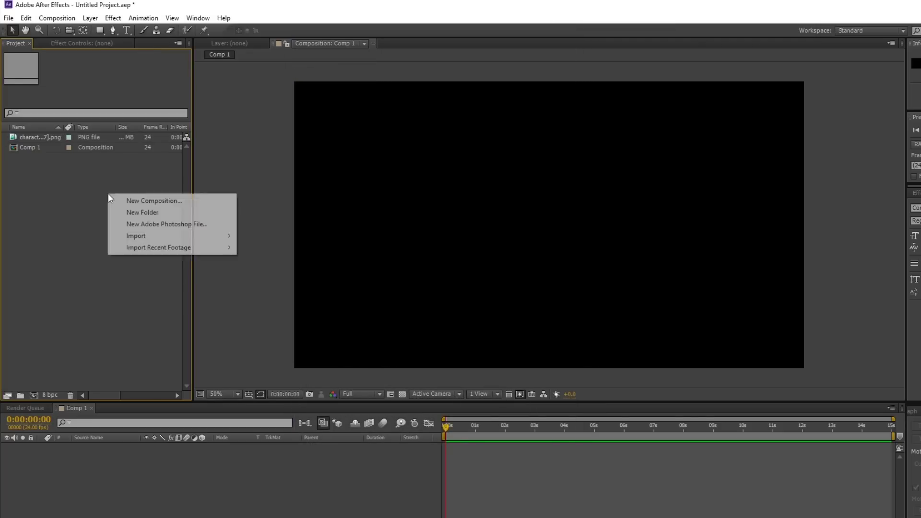
{"action": "mouse_move", "coordinate": [159, 235]}
{"action": "left_click", "coordinate": [279, 237]}
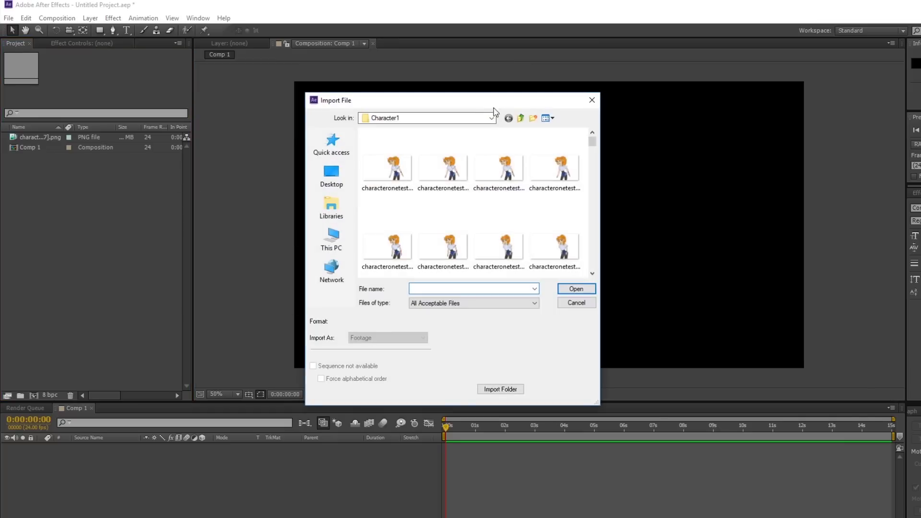
{"action": "left_click", "coordinate": [520, 119]}
{"action": "double_click", "coordinate": [440, 159]}
{"action": "left_click", "coordinate": [403, 154]}
{"action": "left_click", "coordinate": [573, 290]}
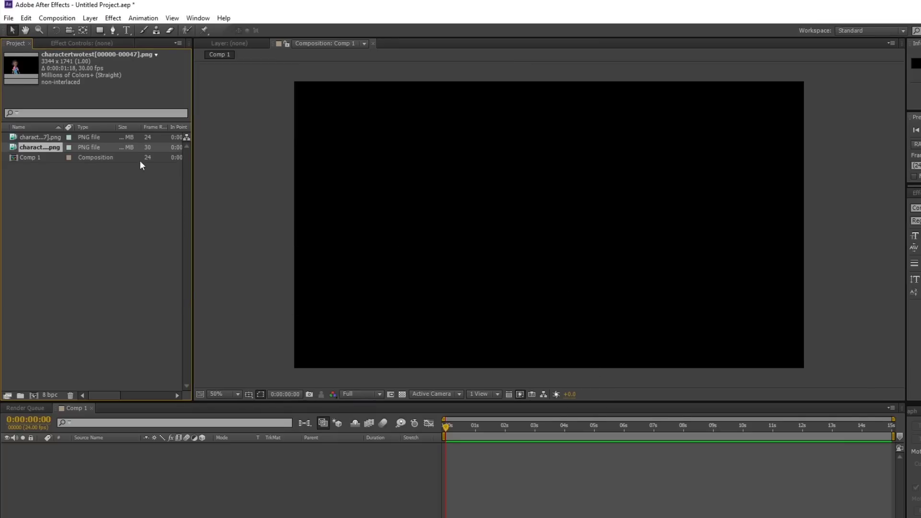
Set the assumed frame rate of the charactertwotest footage to 24 frames per second
{"action": "right_click", "coordinate": [152, 152]}
{"action": "mouse_move", "coordinate": [234, 215]}
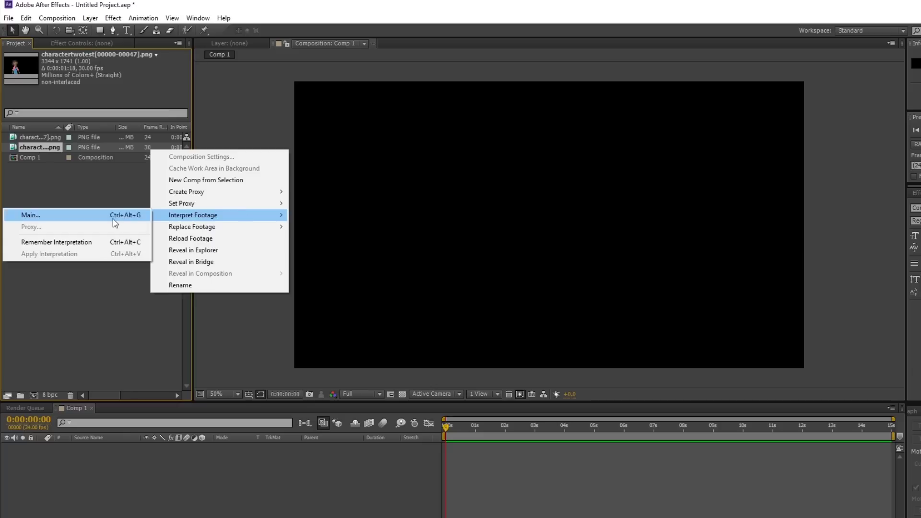
{"action": "left_click", "coordinate": [29, 213]}
{"action": "type", "text": "24"}
{"action": "key", "text": "Return"}
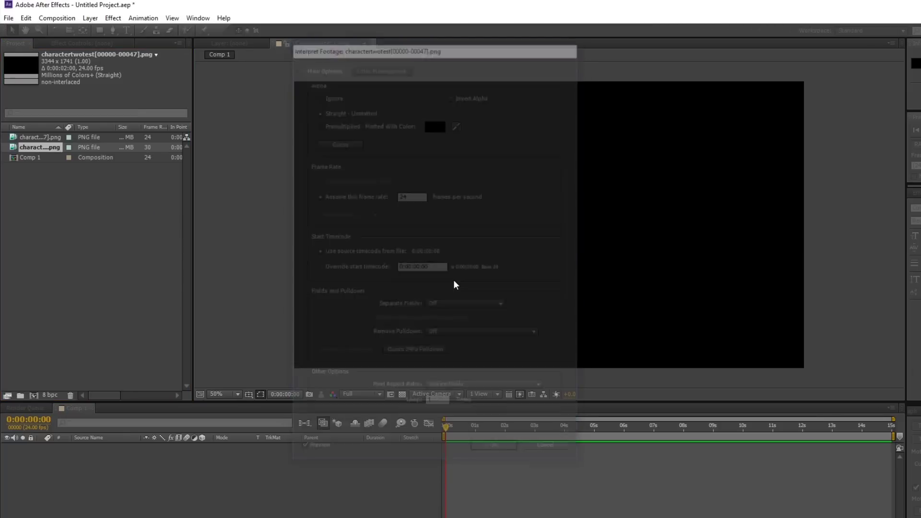
Import the church2.jpg background image from the folder above the character sequences
{"action": "right_click", "coordinate": [82, 204]}
{"action": "mouse_move", "coordinate": [202, 247]}
{"action": "left_click", "coordinate": [245, 246]}
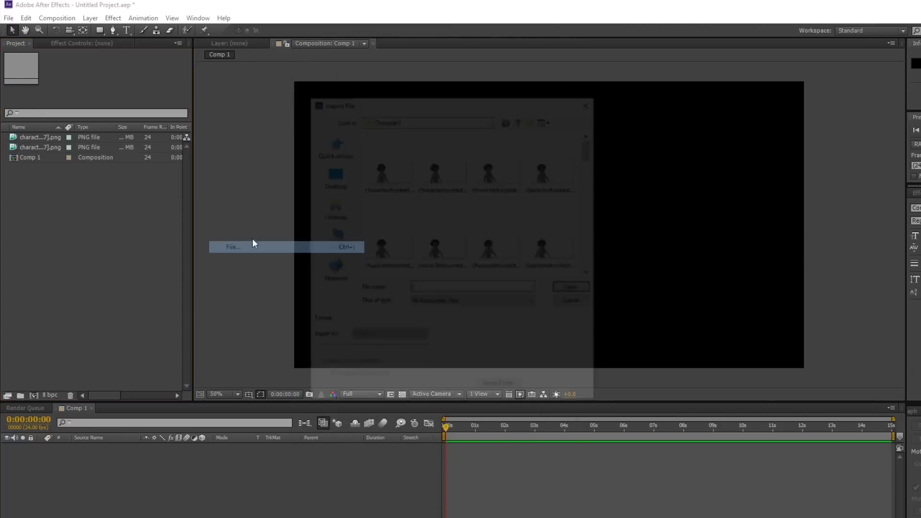
{"action": "left_click", "coordinate": [520, 118]}
{"action": "double_click", "coordinate": [391, 171]}
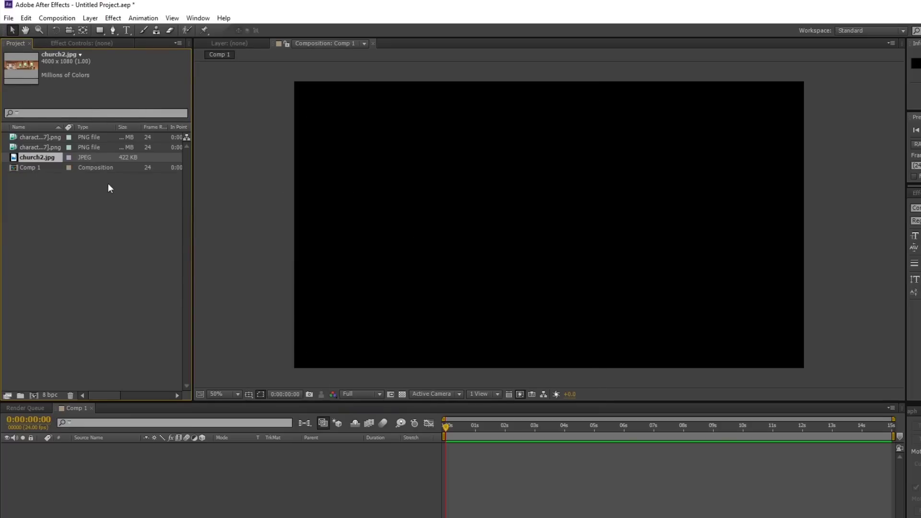
{"action": "left_click", "coordinate": [128, 137]}
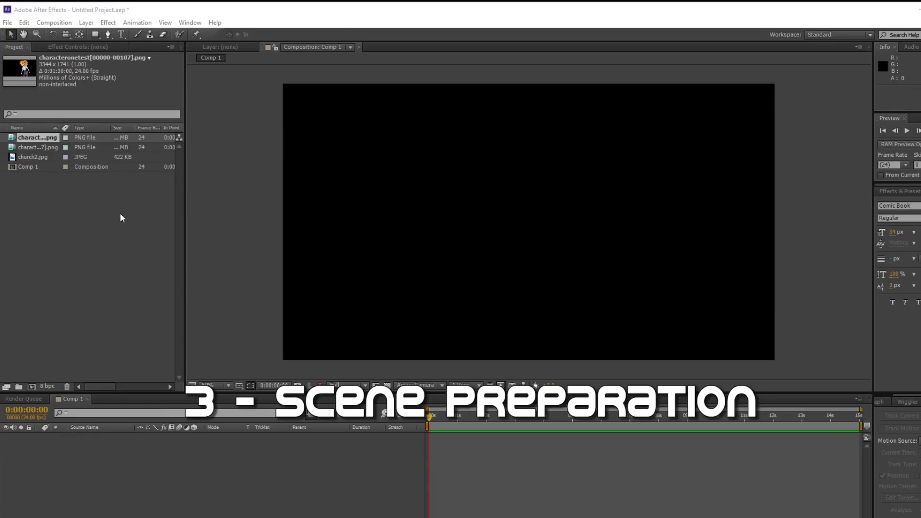
Add church2.jpg to Comp 1 with its left portion filling the frame, and lock its layer
{"action": "left_click", "coordinate": [294, 190]}
{"action": "left_click_drag", "start_coordinate": [47, 158], "coordinate": [560, 222]}
{"action": "scroll", "coordinate": [348, 169], "scroll_direction": "down", "scroll_amount": 2}
{"action": "left_click_drag", "start_coordinate": [365, 173], "coordinate": [468, 175]}
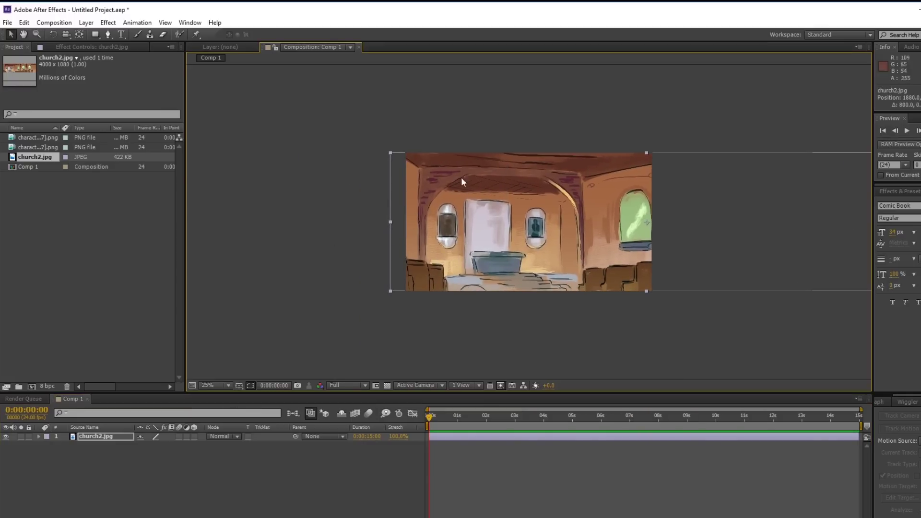
{"action": "left_click", "coordinate": [29, 436]}
Add the characteronetest and charactertwotest sequences to Comp 1 as layers above the church background
{"action": "scroll", "coordinate": [326, 203], "scroll_direction": "up", "scroll_amount": 2}
{"action": "left_click", "coordinate": [31, 143]}
{"action": "left_click_drag", "start_coordinate": [43, 136], "coordinate": [548, 195]}
{"action": "scroll", "coordinate": [548, 195], "scroll_direction": "down", "scroll_amount": 2}
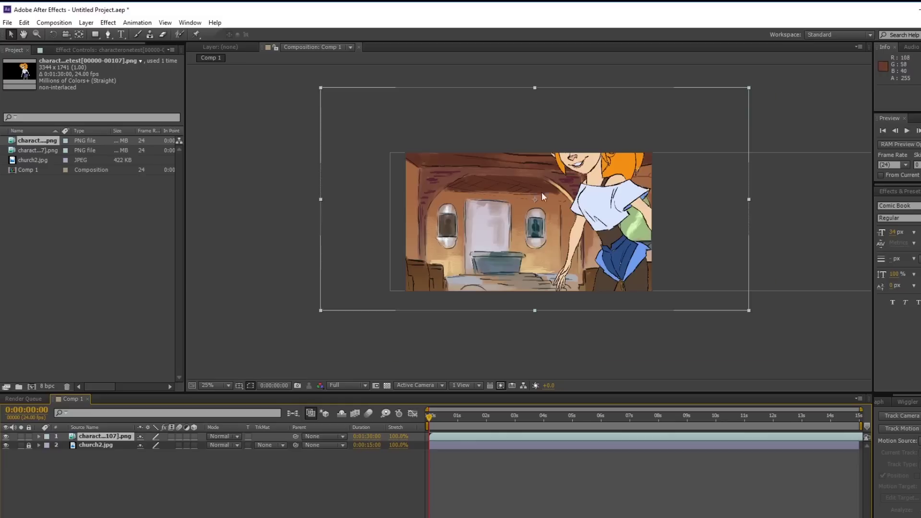
{"action": "left_click_drag", "start_coordinate": [38, 151], "coordinate": [531, 211]}
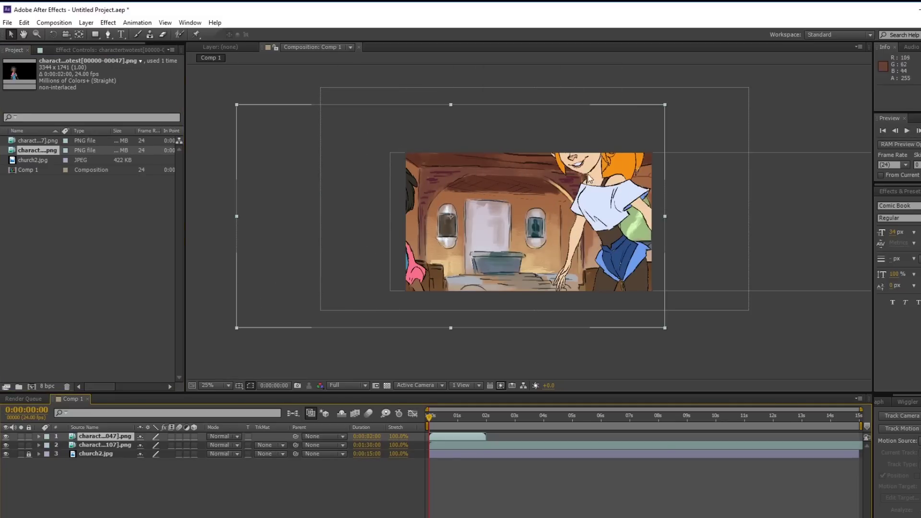
Scale down both character layers and position them facing each other, the dark-haired girl on the left and the orange-haired elf on the right
{"action": "left_click_drag", "start_coordinate": [744, 96], "coordinate": [648, 153]}
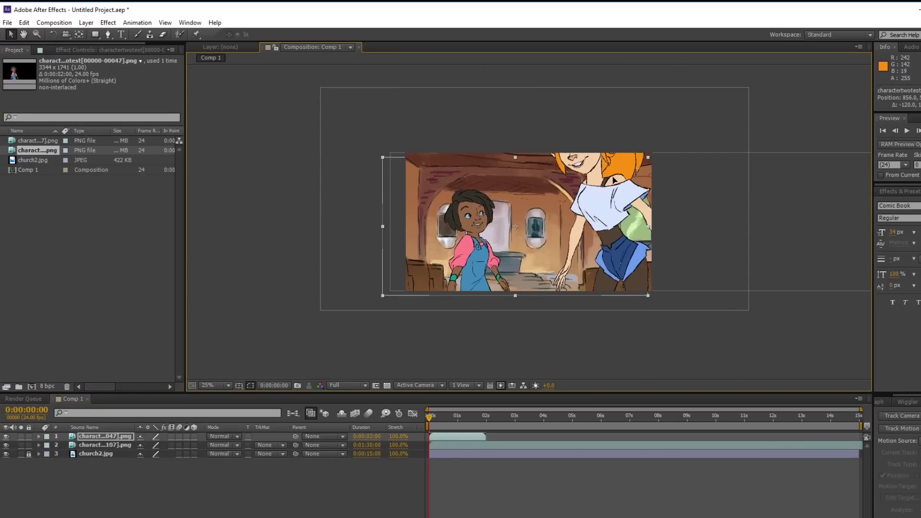
{"action": "left_click", "coordinate": [719, 94]}
{"action": "left_click_drag", "start_coordinate": [744, 90], "coordinate": [681, 132]}
{"action": "left_click_drag", "start_coordinate": [580, 204], "coordinate": [565, 231]}
{"action": "key", "text": "period"}
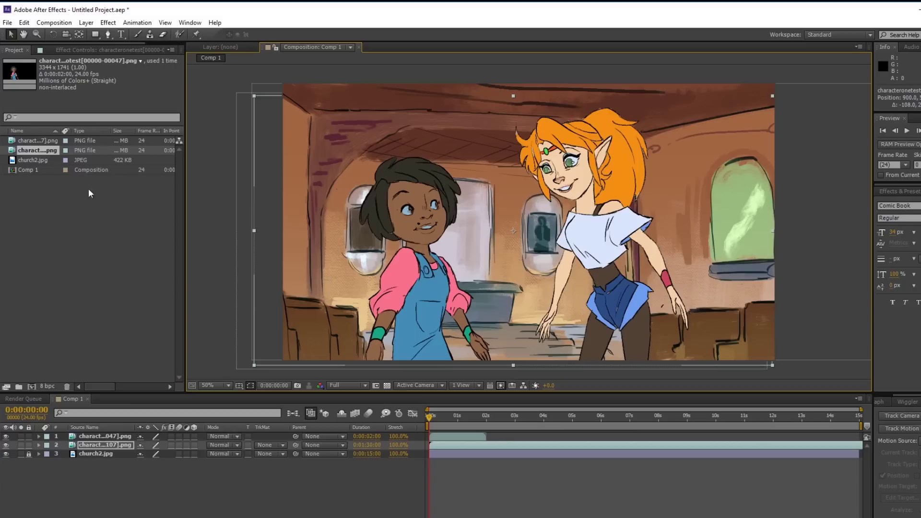
Loop the charactertwotest footage to a total duration of 40 seconds and extend its layer to about 0:00:14:16 in the timeline
{"action": "right_click", "coordinate": [43, 146]}
{"action": "mouse_move", "coordinate": [126, 214]}
{"action": "left_click", "coordinate": [214, 211]}
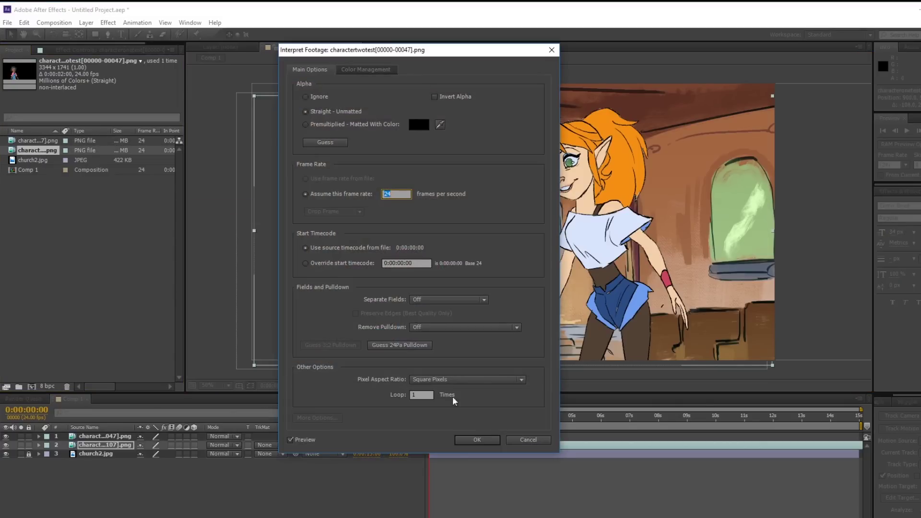
{"action": "key", "text": "Return"}
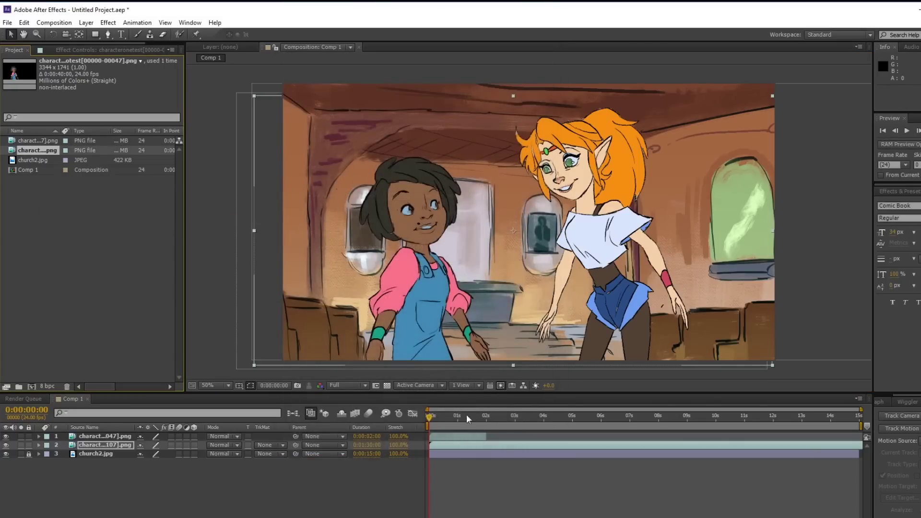
{"action": "left_click", "coordinate": [847, 464]}
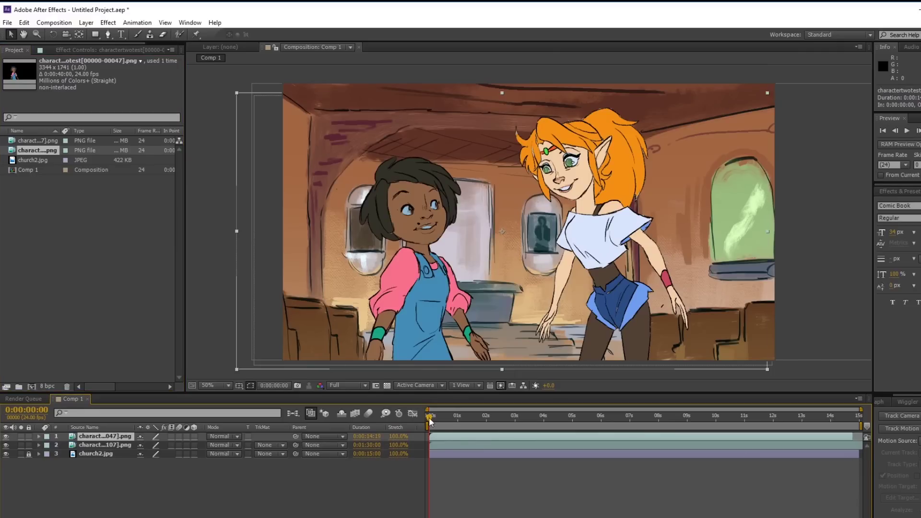
{"action": "mouse_move", "coordinate": [854, 435]}
{"action": "left_mouse_down"}
{"action": "mouse_move", "coordinate": [463, 437]}
{"action": "mouse_move", "coordinate": [861, 436]}
{"action": "left_mouse_up"}
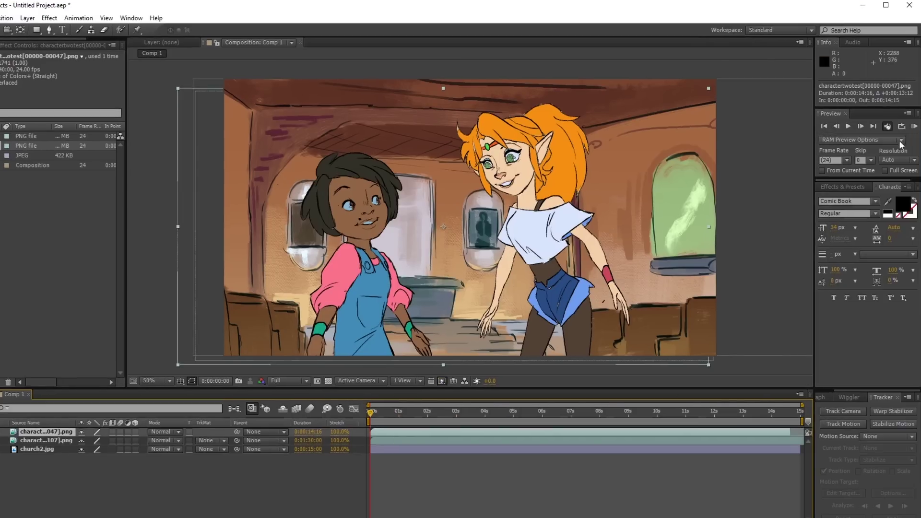
Run a RAM preview of the scene at full resolution and another with the composition's resolution set to Half
{"action": "left_click", "coordinate": [914, 127]}
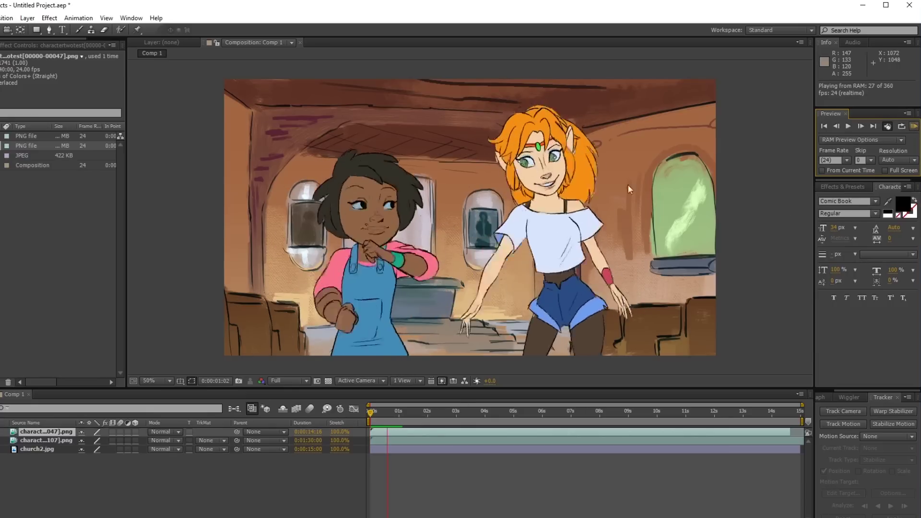
{"action": "key", "text": "space"}
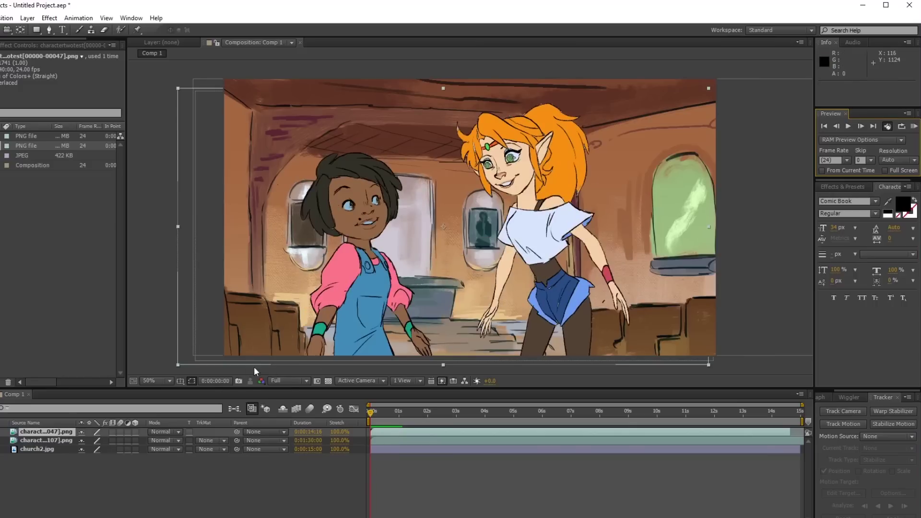
{"action": "left_click", "coordinate": [288, 380]}
{"action": "left_click", "coordinate": [307, 419]}
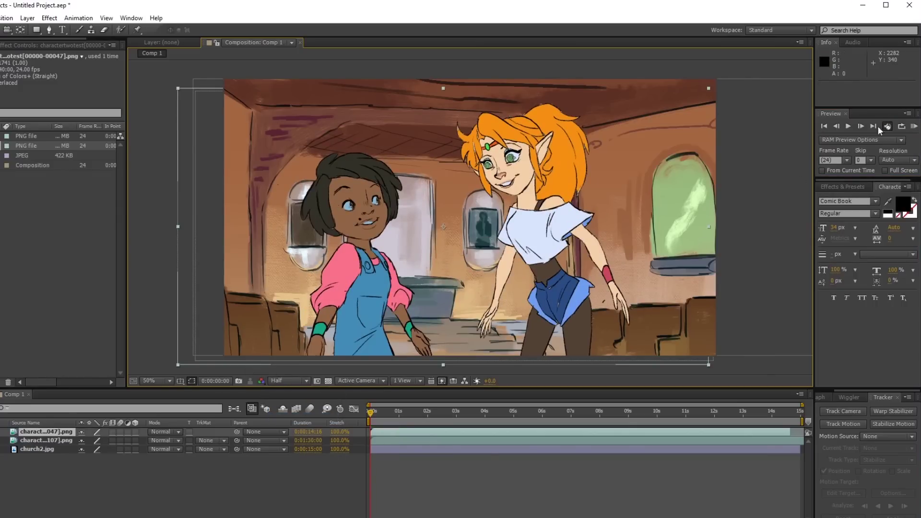
{"action": "left_click", "coordinate": [914, 126]}
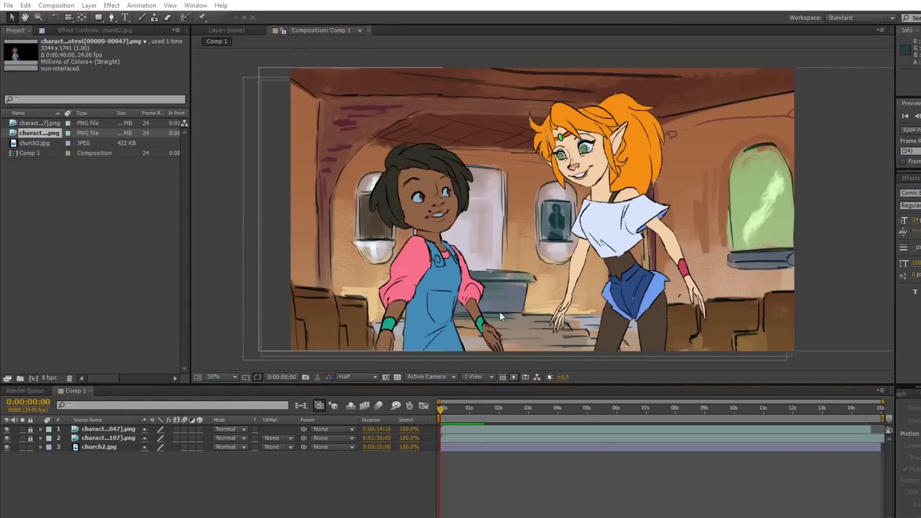
Set a starting Position keyframe on the church2.jpg layer at 0:00:00:00
{"action": "left_click", "coordinate": [40, 447]}
{"action": "left_click", "coordinate": [48, 456]}
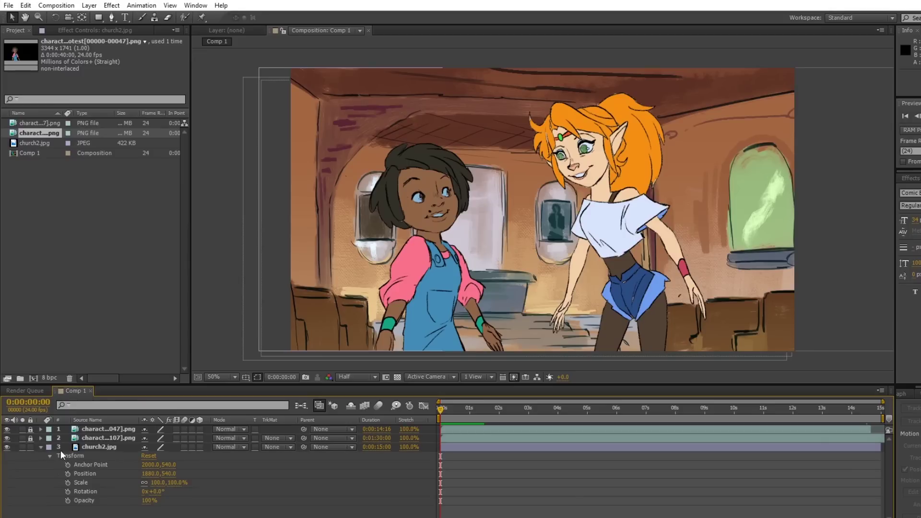
{"action": "left_click", "coordinate": [67, 474]}
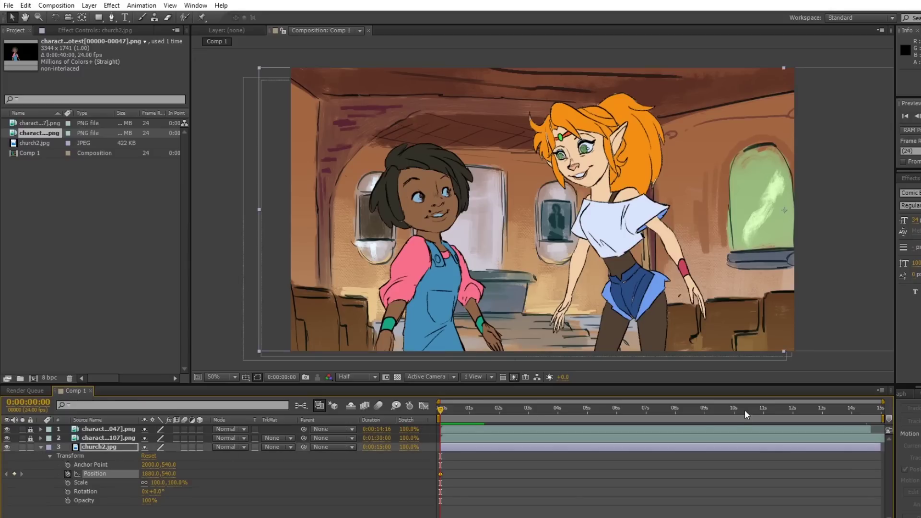
At 0:00:14:12, slide the church background left to position -40, 540 and preview the resulting pan
{"action": "left_click_drag", "start_coordinate": [873, 407], "coordinate": [865, 407]}
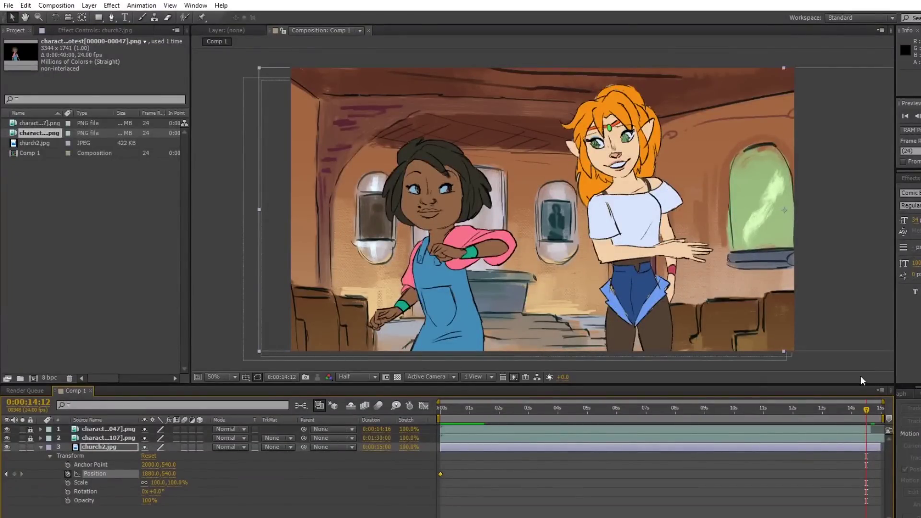
{"action": "scroll", "coordinate": [842, 326], "scroll_direction": "down", "scroll_amount": 2}
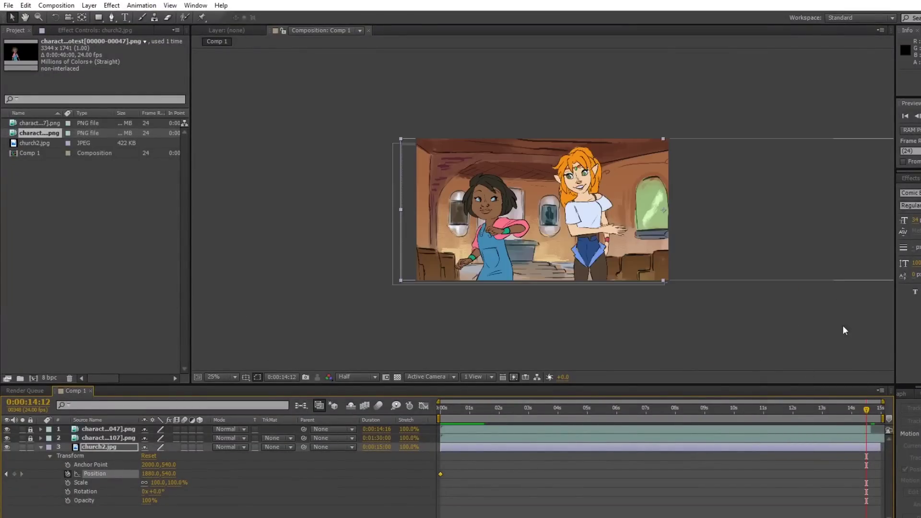
{"action": "left_click", "coordinate": [804, 305]}
{"action": "scroll", "coordinate": [801, 297], "scroll_direction": "down", "scroll_amount": 1}
{"action": "left_click", "coordinate": [718, 209]}
{"action": "left_click_drag", "start_coordinate": [708, 216], "coordinate": [582, 210]}
{"action": "scroll", "coordinate": [588, 209], "scroll_direction": "up", "scroll_amount": 2}
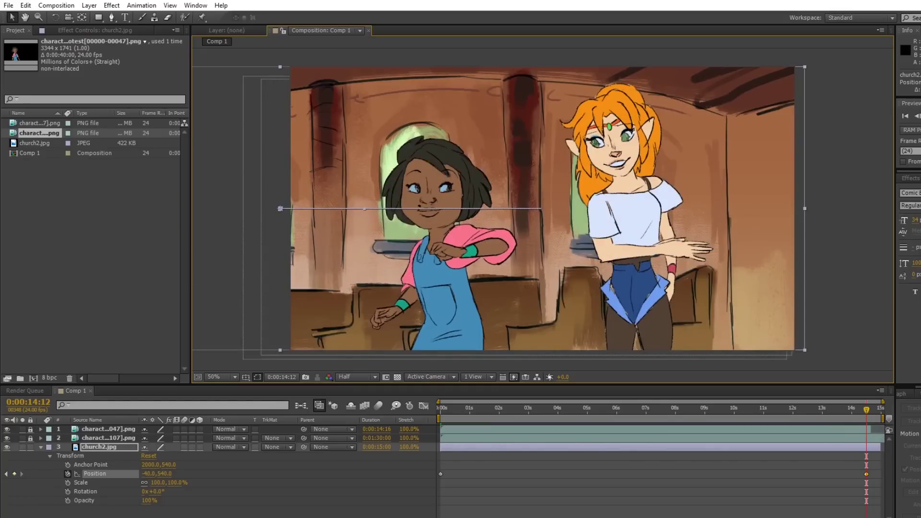
{"action": "key", "text": "KP_0"}
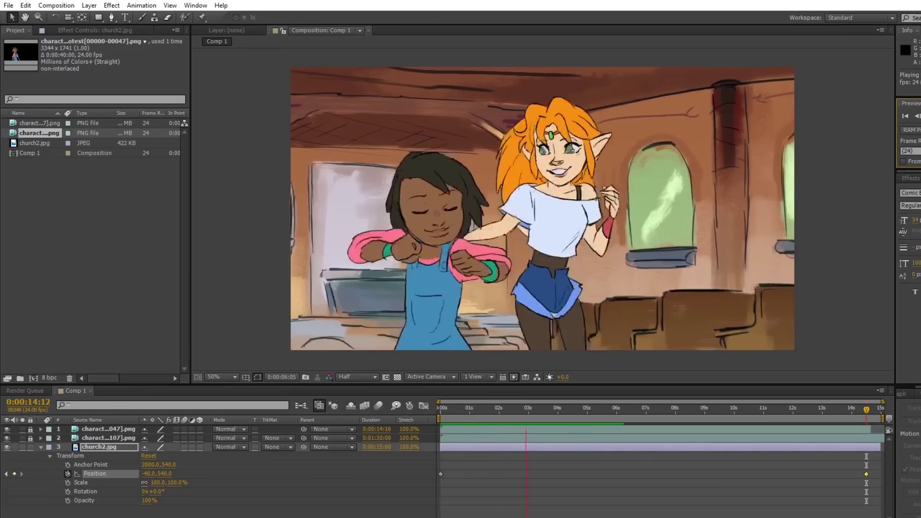
{"action": "left_click", "coordinate": [441, 409]}
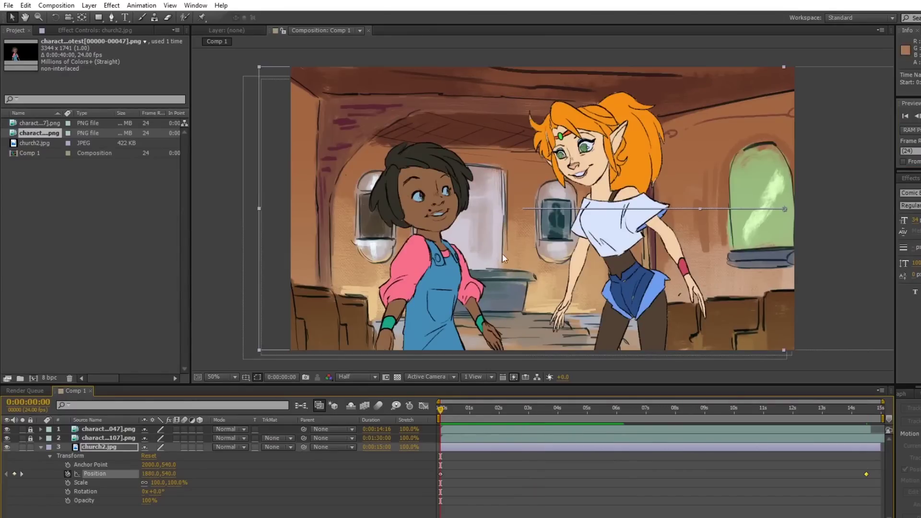
With the church background locked, unlock the characteronetest layer and add a Position keyframe at 0:00:00:00
{"action": "left_click", "coordinate": [29, 446]}
{"action": "left_click", "coordinate": [31, 438]}
{"action": "left_click", "coordinate": [41, 437]}
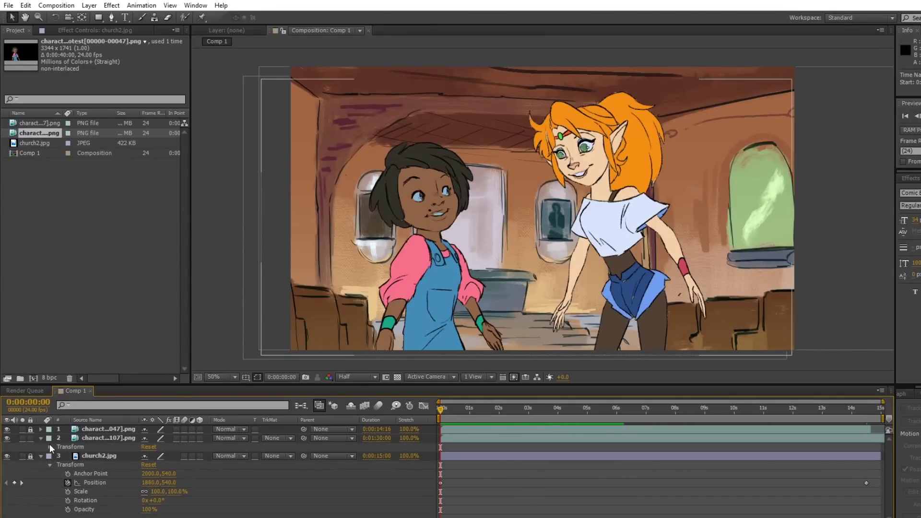
{"action": "left_click", "coordinate": [50, 447]}
{"action": "left_click", "coordinate": [67, 465]}
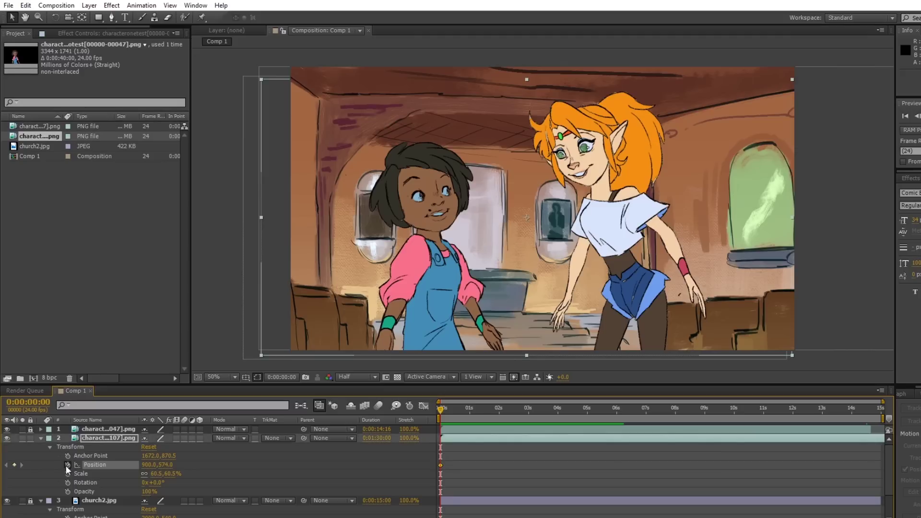
At 0:00:14:13, shift the orange-haired elf horizontally left to position 794, 574
{"action": "scroll", "coordinate": [822, 451], "scroll_direction": "down", "scroll_amount": 1}
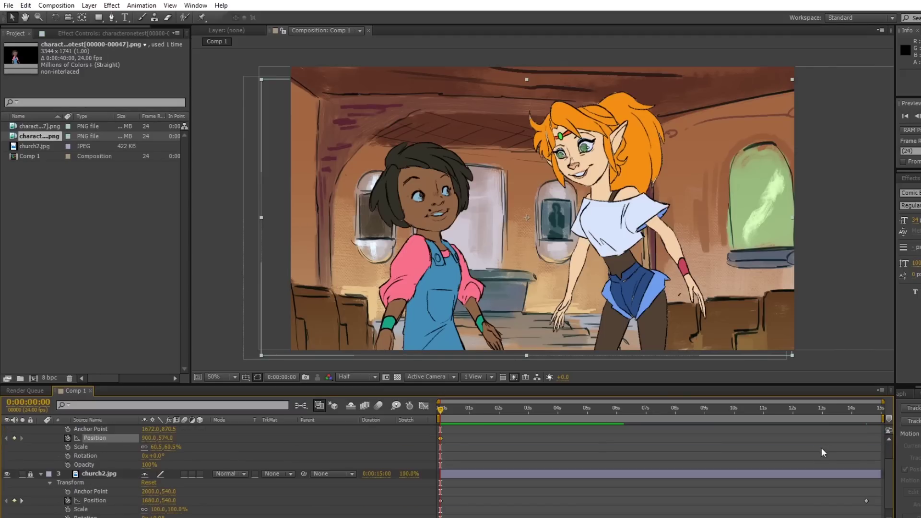
{"action": "left_click", "coordinate": [868, 410]}
{"action": "scroll", "coordinate": [127, 435], "scroll_direction": "up", "scroll_amount": 1}
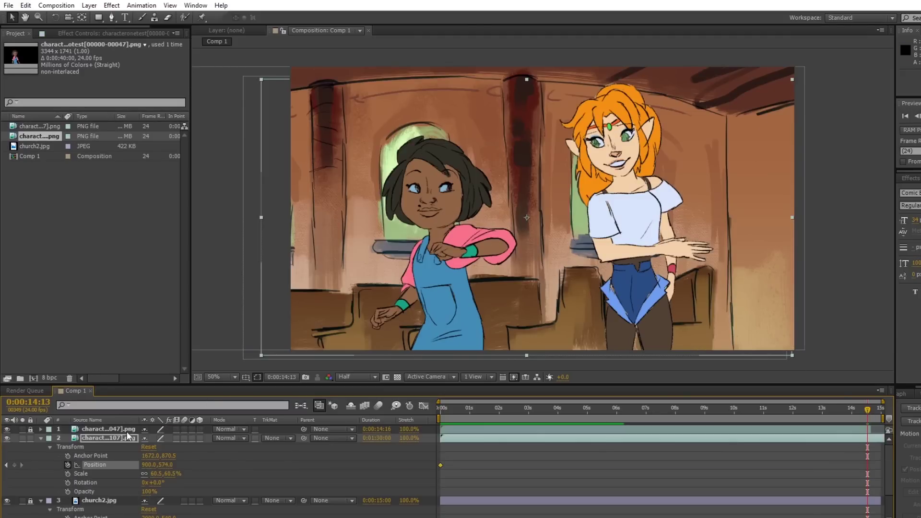
{"action": "left_click", "coordinate": [122, 439]}
{"action": "left_click_drag", "start_coordinate": [597, 326], "coordinate": [570, 326]}
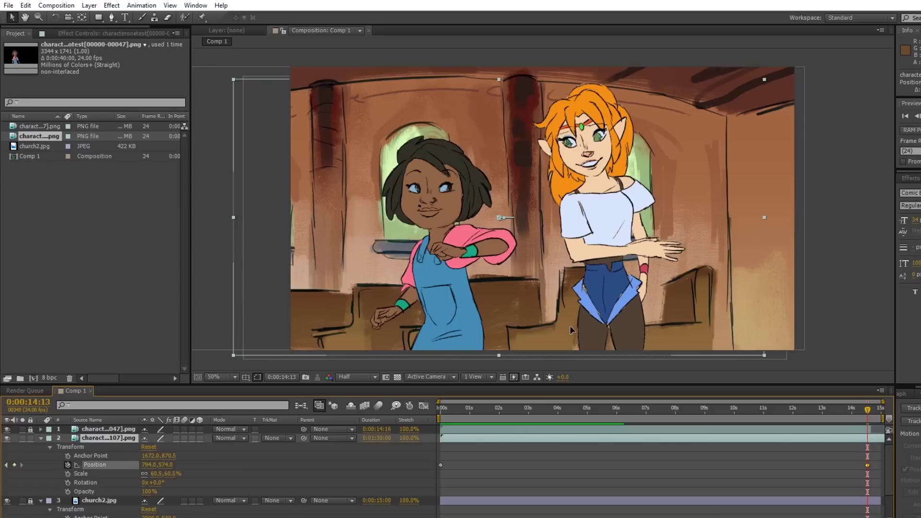
Unlock the charactertwotest layer and add a Position keyframe for it at 0:00:14:13
{"action": "left_click", "coordinate": [41, 429]}
{"action": "left_click", "coordinate": [49, 438]}
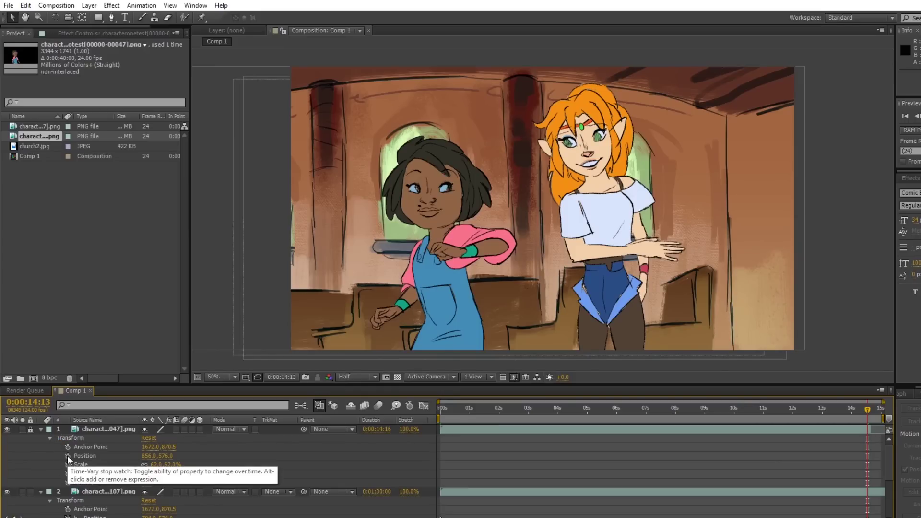
{"action": "left_click", "coordinate": [30, 430]}
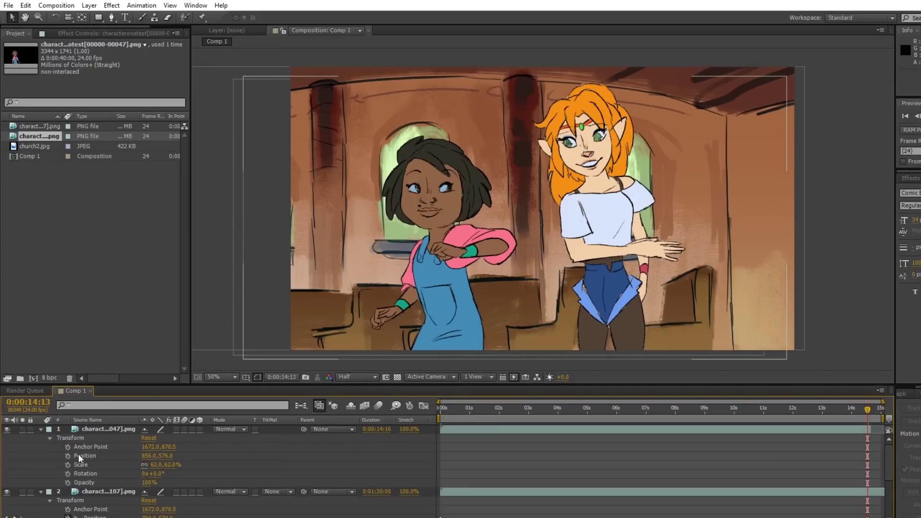
{"action": "left_click", "coordinate": [68, 456]}
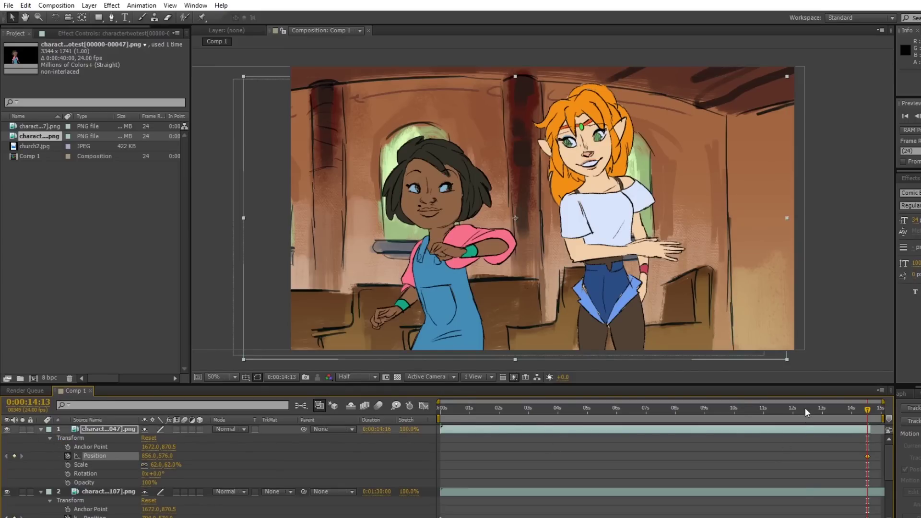
At 0:00:00:00, shift the dark-haired girl left to position 790, 576 and preview the animated scene
{"action": "key", "text": "Home"}
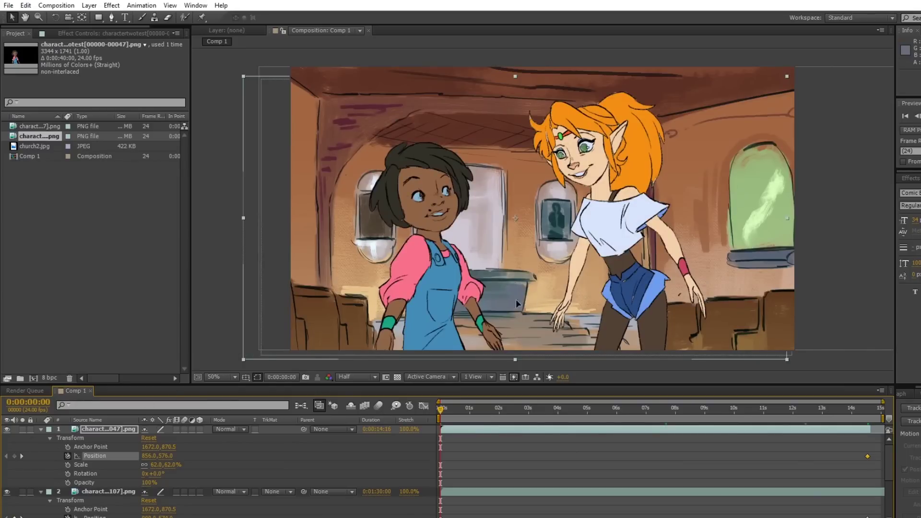
{"action": "left_click_drag", "start_coordinate": [517, 303], "coordinate": [497, 309]}
{"action": "left_click_drag", "start_coordinate": [851, 410], "coordinate": [439, 422]}
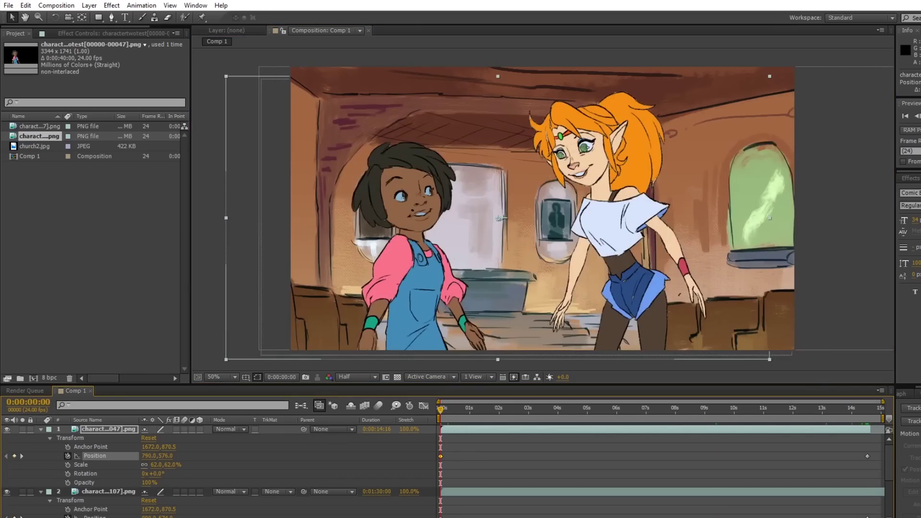
{"action": "key", "text": "KP_0"}
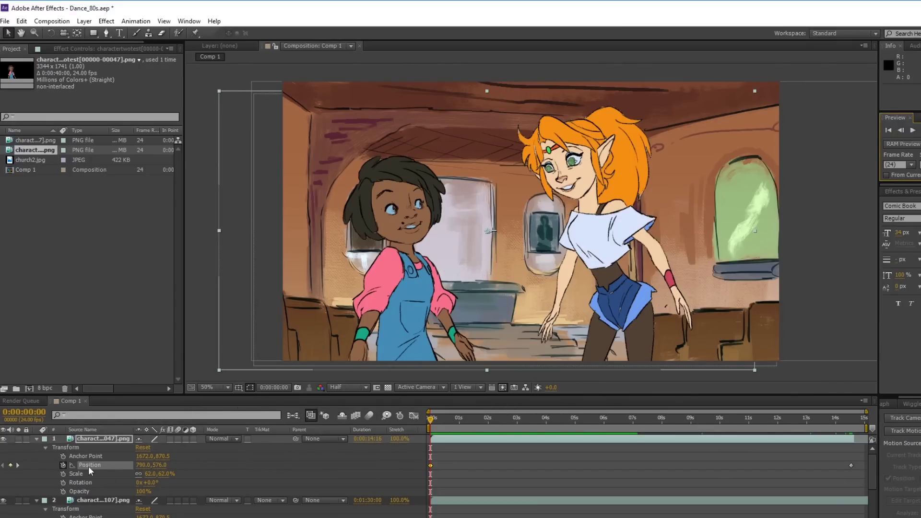
Apply a Drop Shadow layer style to the characteronetest layer
{"action": "left_click", "coordinate": [105, 501]}
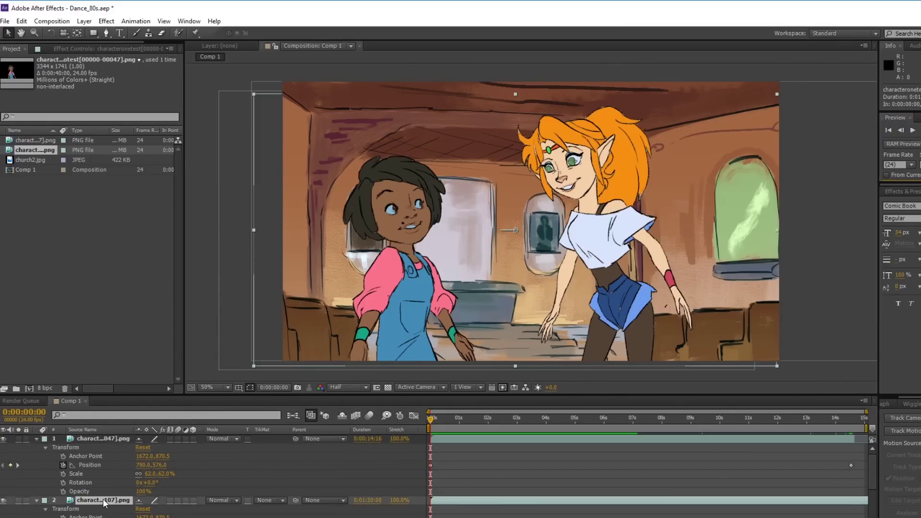
{"action": "right_click", "coordinate": [104, 500]}
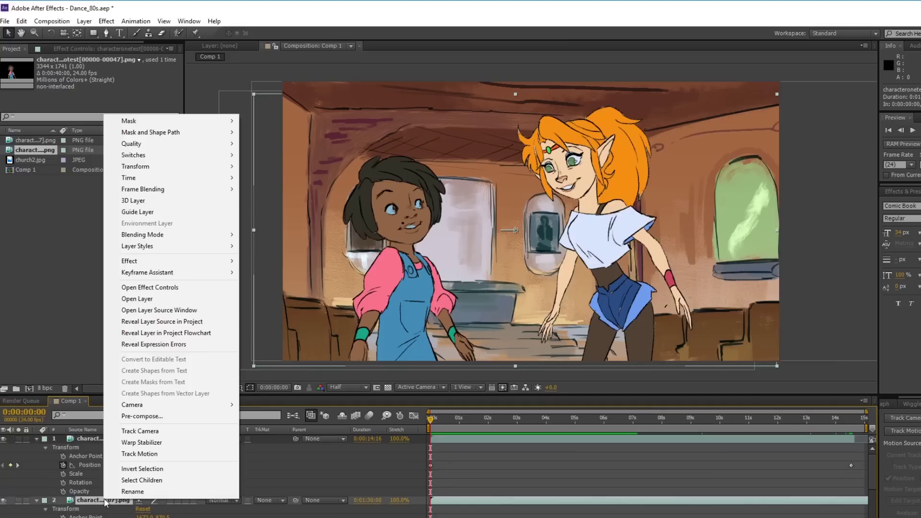
{"action": "mouse_move", "coordinate": [169, 249]}
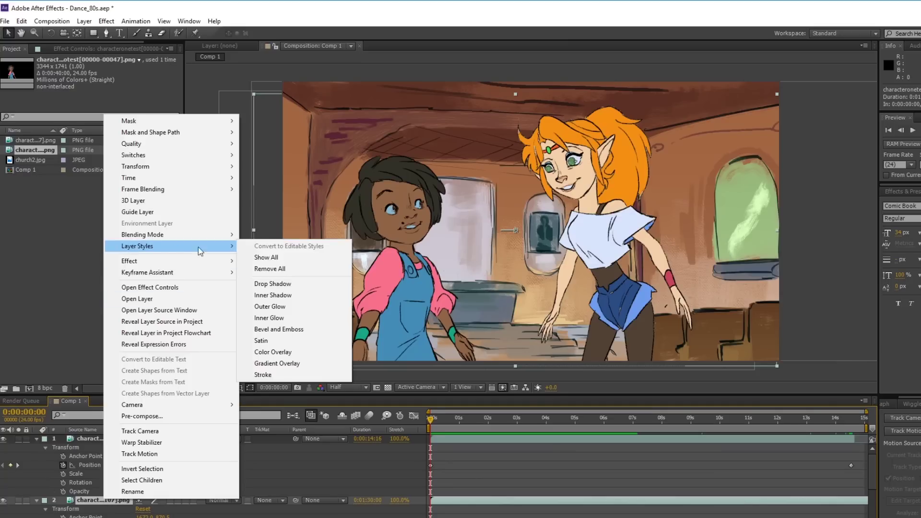
{"action": "left_click", "coordinate": [272, 283]}
Set the elf's drop shadow distance to 10 and its opacity to 45%
{"action": "scroll", "coordinate": [673, 205], "scroll_direction": "up", "scroll_amount": 1}
{"action": "scroll", "coordinate": [748, 192], "scroll_direction": "down", "scroll_amount": 1}
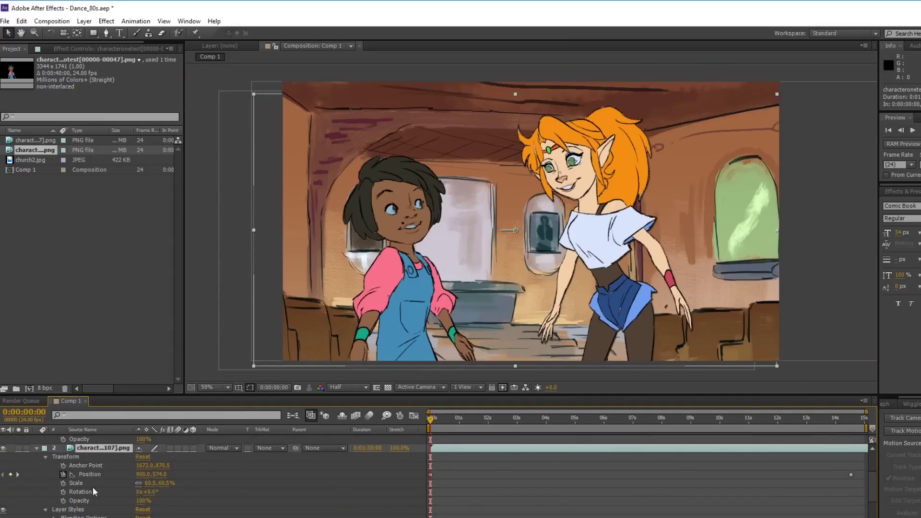
{"action": "scroll", "coordinate": [93, 487], "scroll_direction": "down", "scroll_amount": 2}
{"action": "left_click", "coordinate": [54, 475]}
{"action": "scroll", "coordinate": [57, 480], "scroll_direction": "down", "scroll_amount": 1}
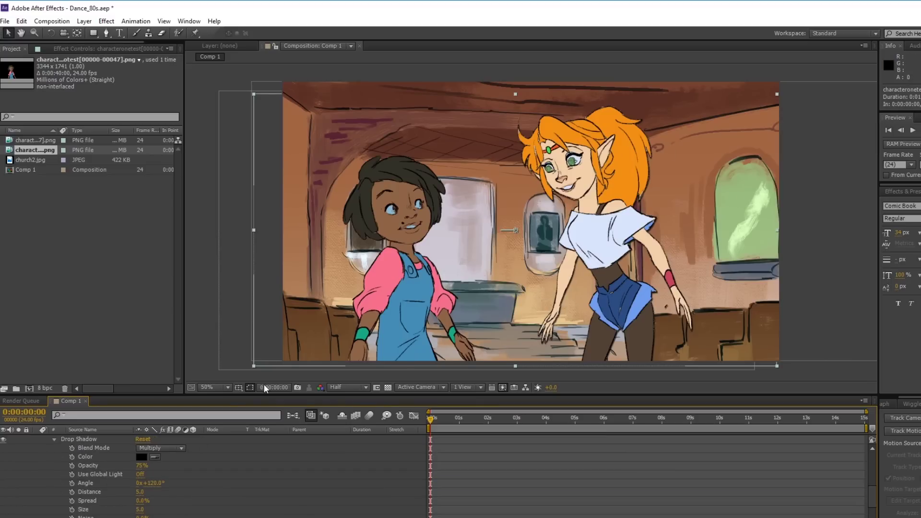
{"action": "mouse_move", "coordinate": [142, 488]}
{"action": "left_mouse_down"}
{"action": "mouse_move", "coordinate": [174, 493]}
{"action": "mouse_move", "coordinate": [87, 496]}
{"action": "mouse_move", "coordinate": [170, 493]}
{"action": "mouse_move", "coordinate": [152, 500]}
{"action": "mouse_move", "coordinate": [163, 494]}
{"action": "mouse_move", "coordinate": [143, 491]}
{"action": "left_mouse_up"}
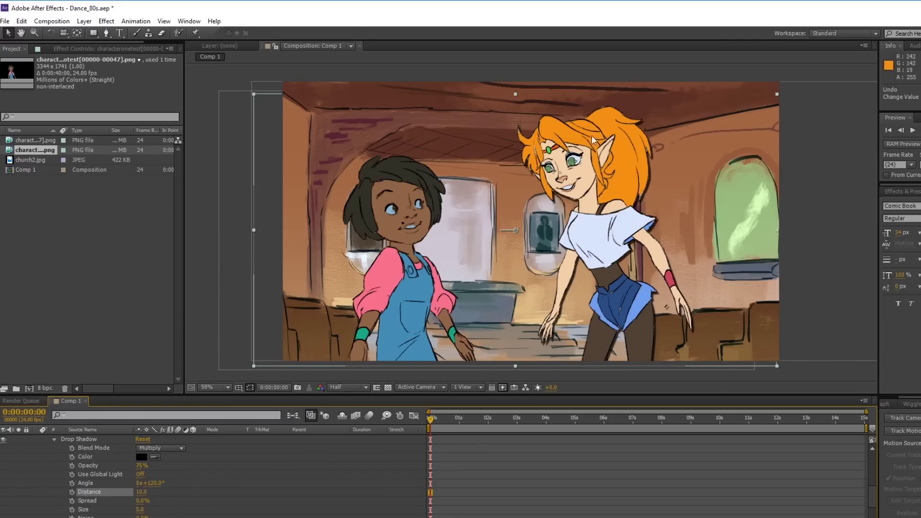
{"action": "left_click_drag", "start_coordinate": [138, 465], "coordinate": [131, 466]}
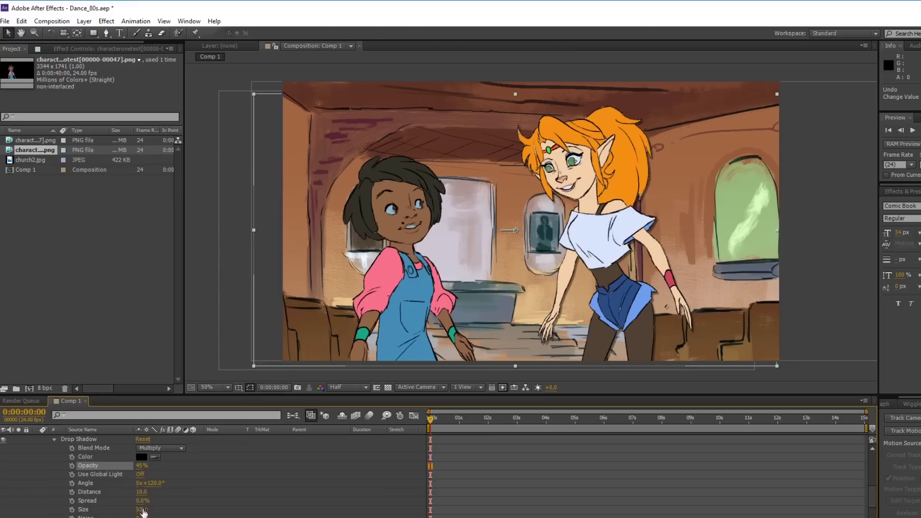
Try a drop shadow size of 0 on the elf layer, undo it, and set the size to 1.0
{"action": "left_click_drag", "start_coordinate": [152, 508], "coordinate": [120, 509]}
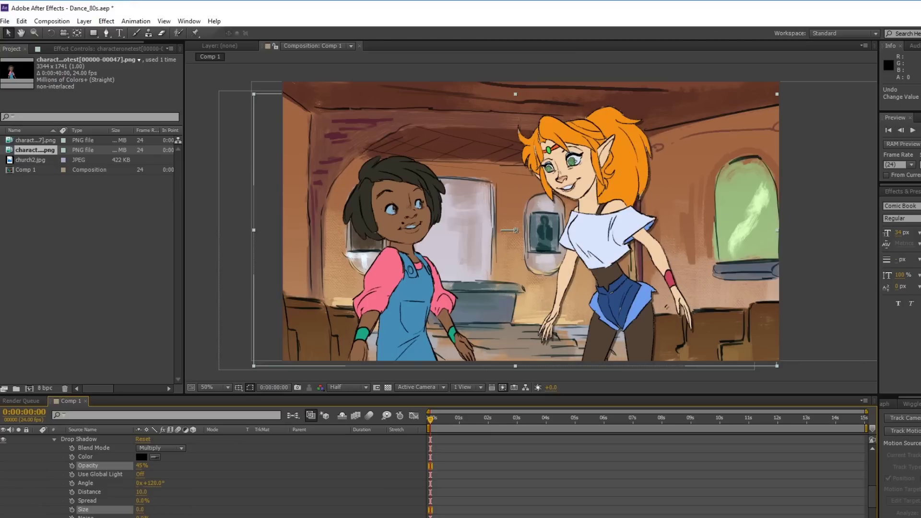
{"action": "key", "text": "ctrl+z"}
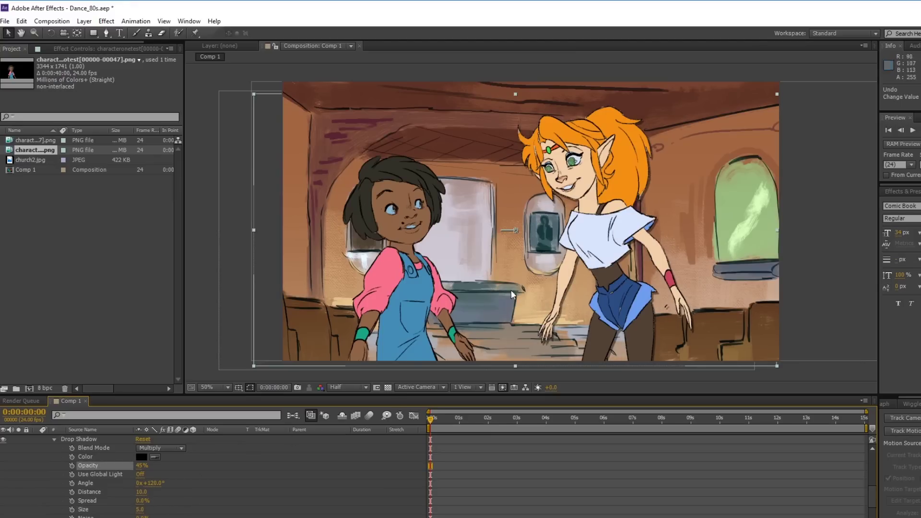
{"action": "left_click_drag", "start_coordinate": [141, 510], "coordinate": [136, 513]}
{"action": "left_click", "coordinate": [136, 512]}
{"action": "type", "text": "10"}
{"action": "left_click", "coordinate": [207, 495]}
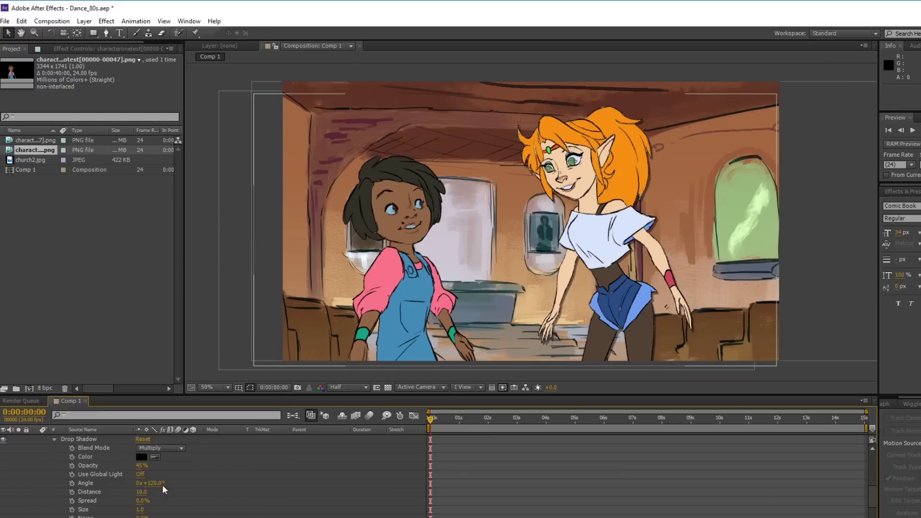
Copy the elf layer's Drop Shadow style onto the charactertwotest layer and preview the scene
{"action": "scroll", "coordinate": [217, 479], "scroll_direction": "up", "scroll_amount": 2}
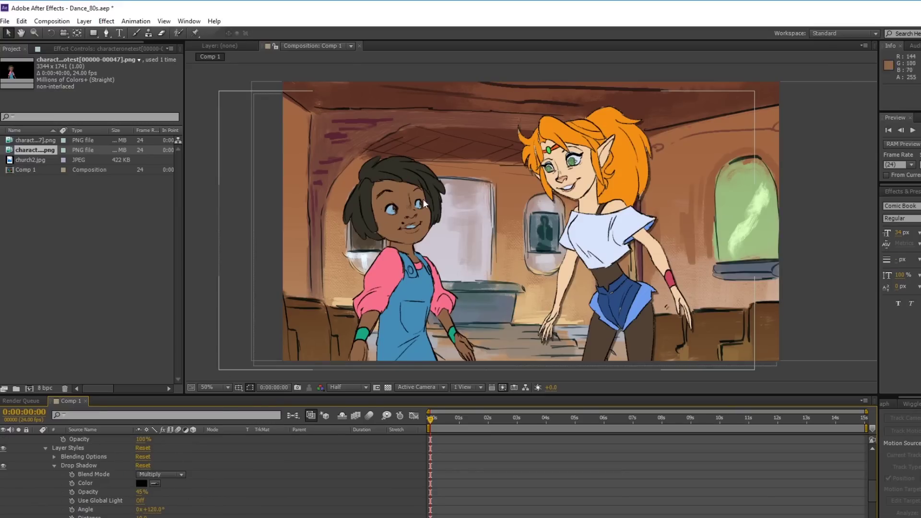
{"action": "left_click", "coordinate": [90, 465]}
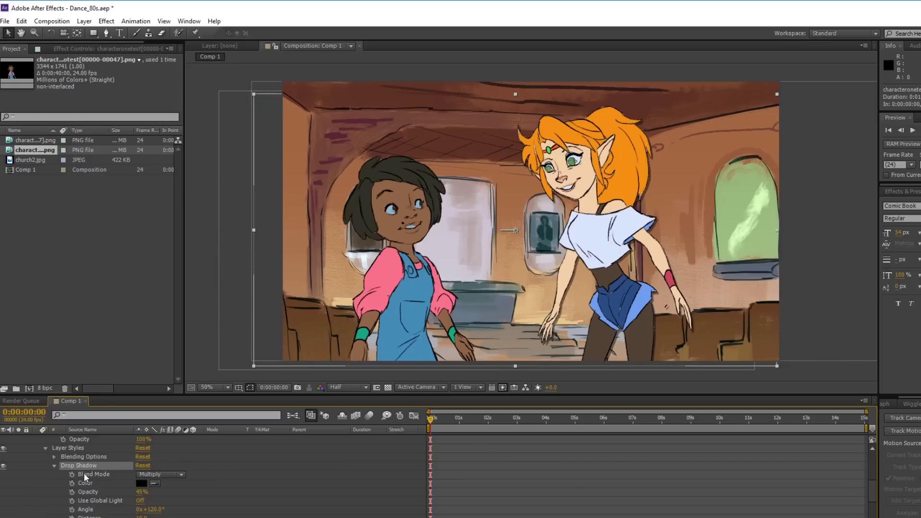
{"action": "scroll", "coordinate": [90, 460], "scroll_direction": "up", "scroll_amount": 5}
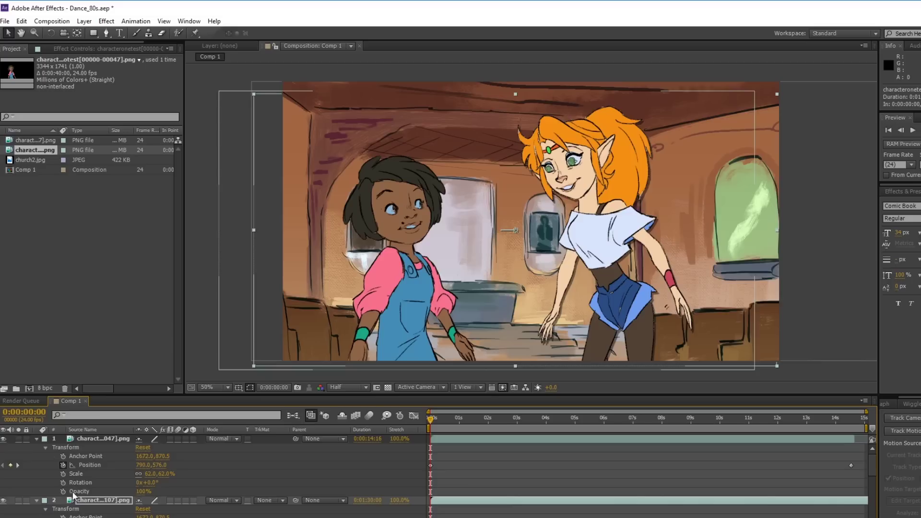
{"action": "left_click", "coordinate": [97, 437]}
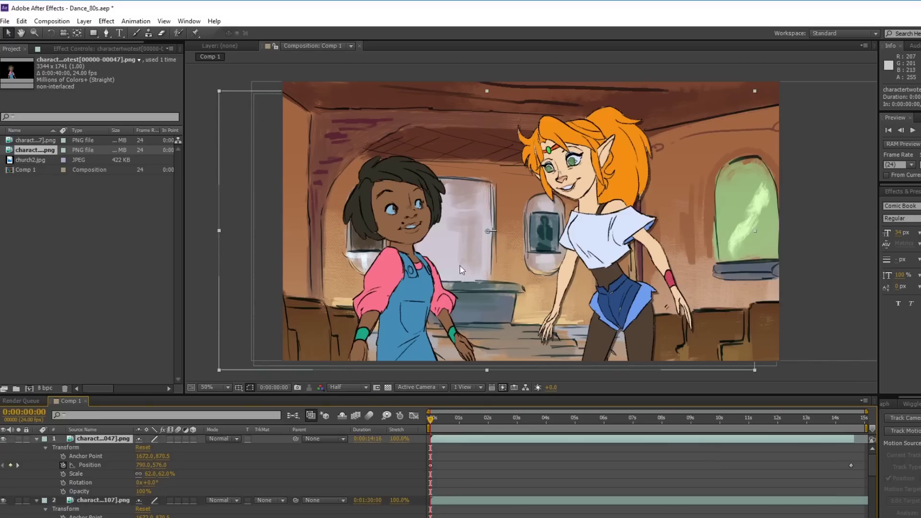
{"action": "key", "text": "ctrl+v"}
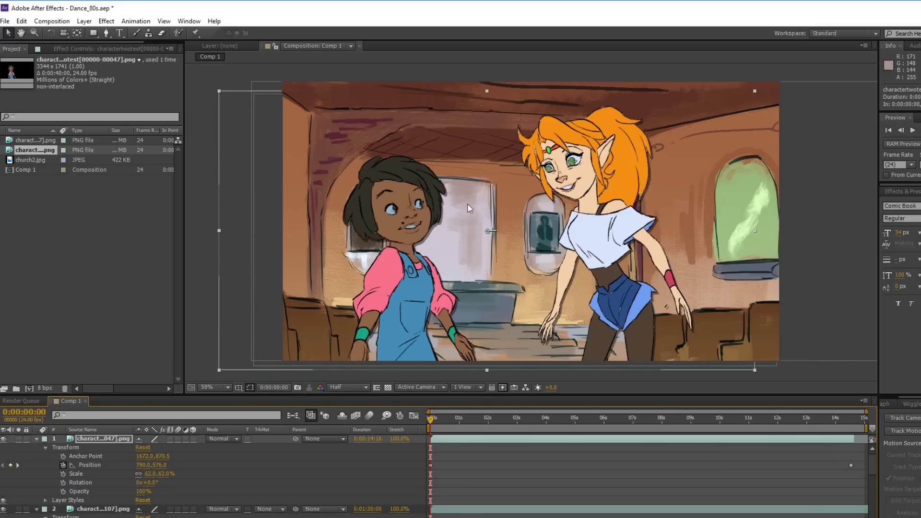
{"action": "key", "text": "KP_0"}
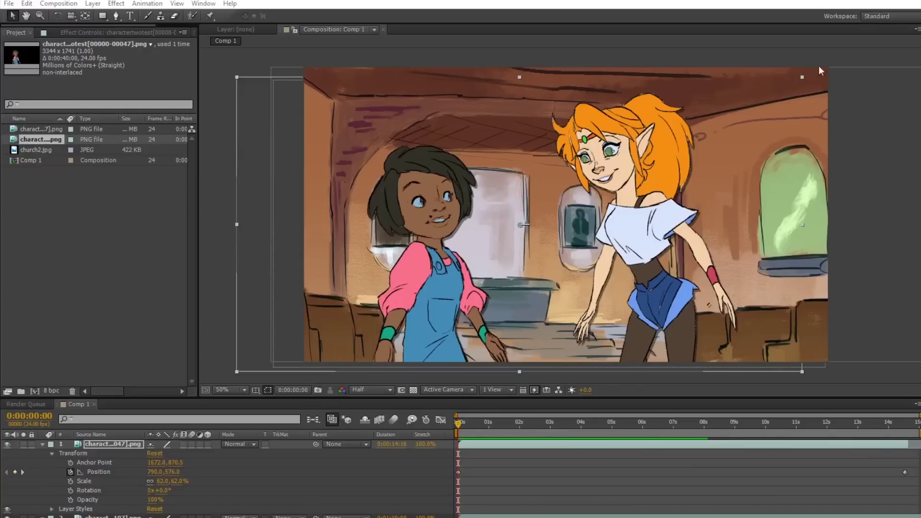
{"action": "left_click", "coordinate": [825, 63]}
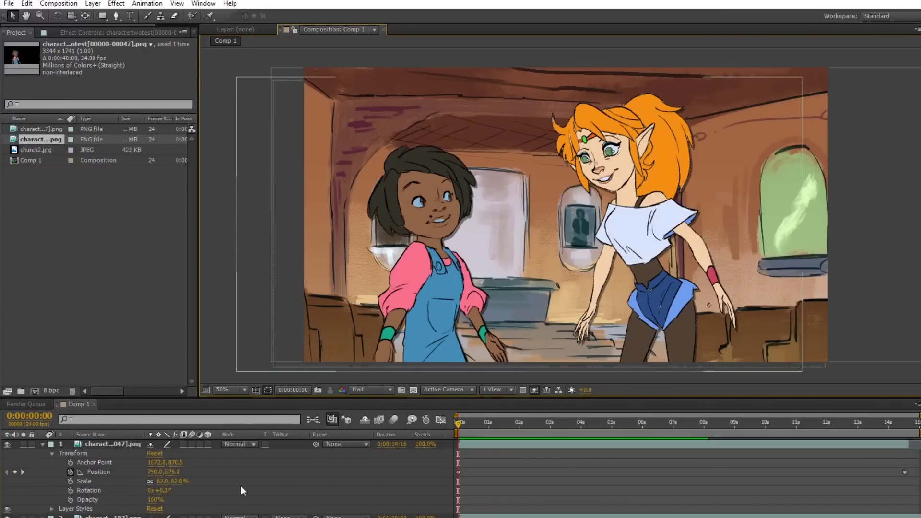
Pre-compose the elf layer into a new composition named Character_MuddiedUp, leaving its attributes in Comp 1
{"action": "left_click", "coordinate": [675, 201]}
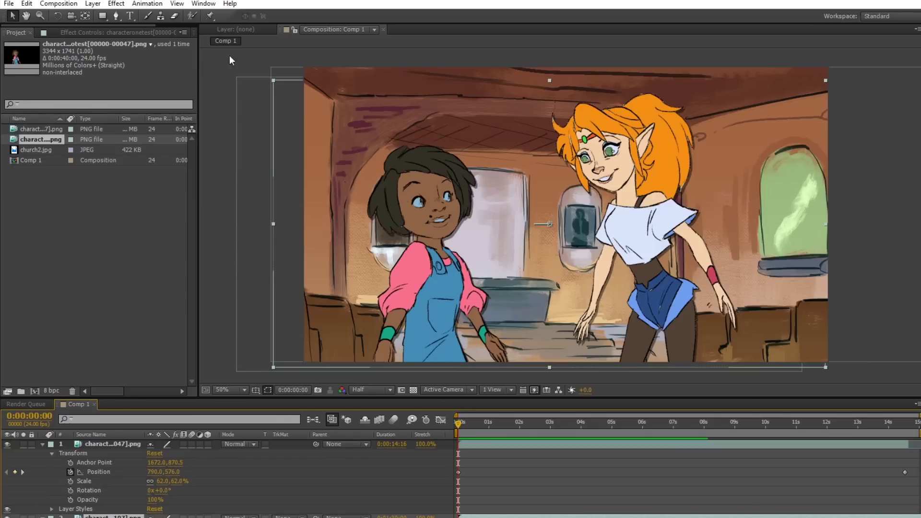
{"action": "left_click", "coordinate": [92, 3]}
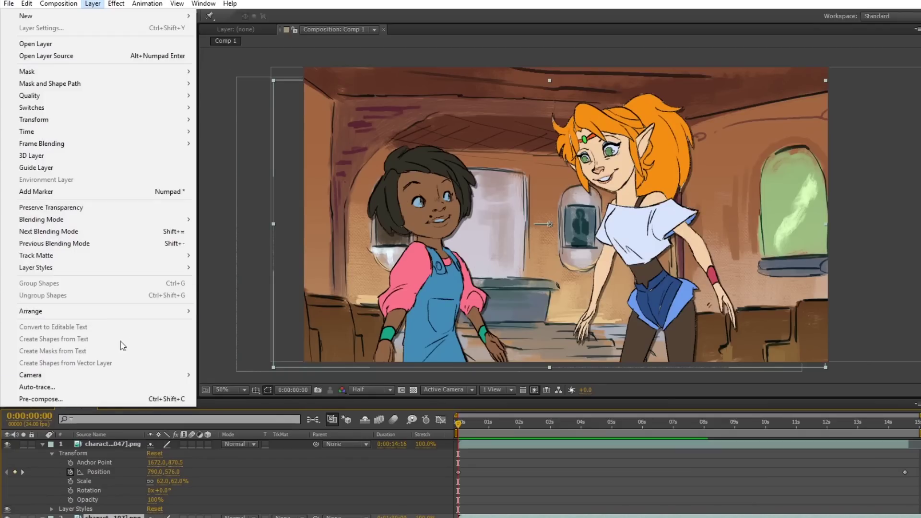
{"action": "left_click", "coordinate": [88, 401]}
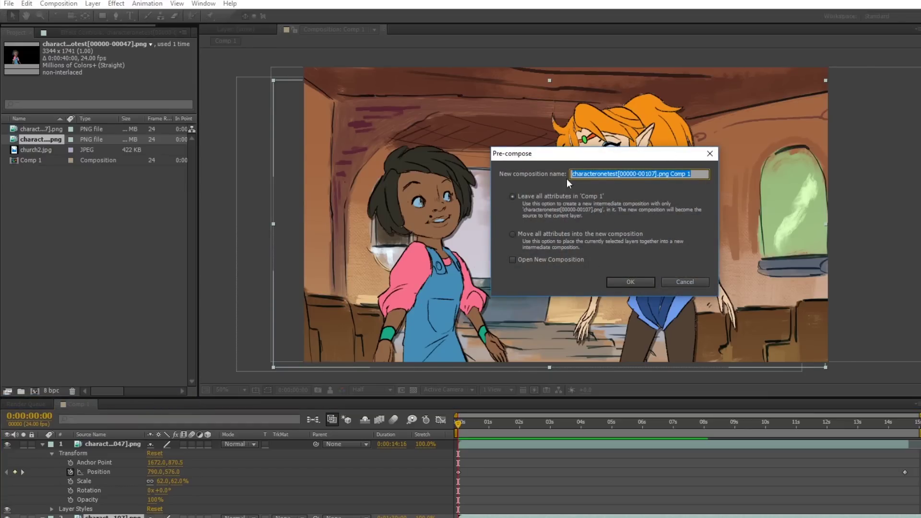
{"action": "key", "text": "BackSpace"}
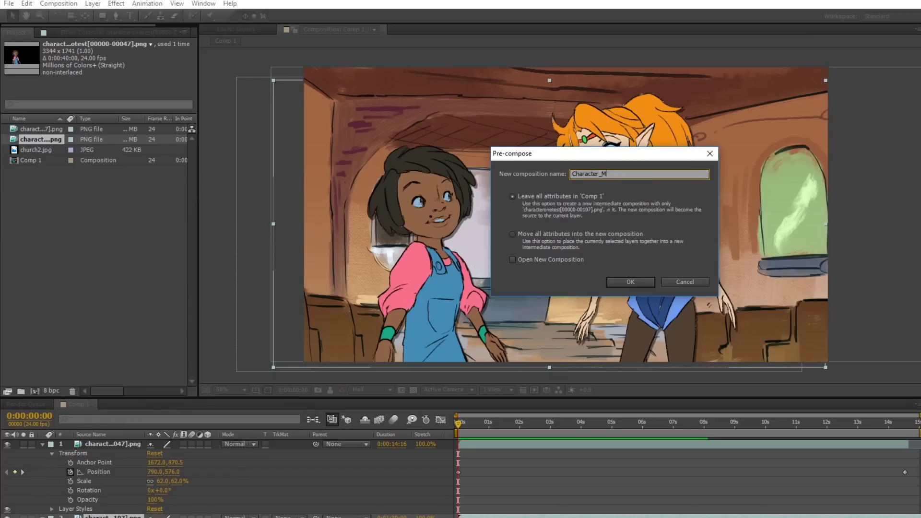
{"action": "type", "text": "Character_MuddiedUp"}
{"action": "key", "text": "Return"}
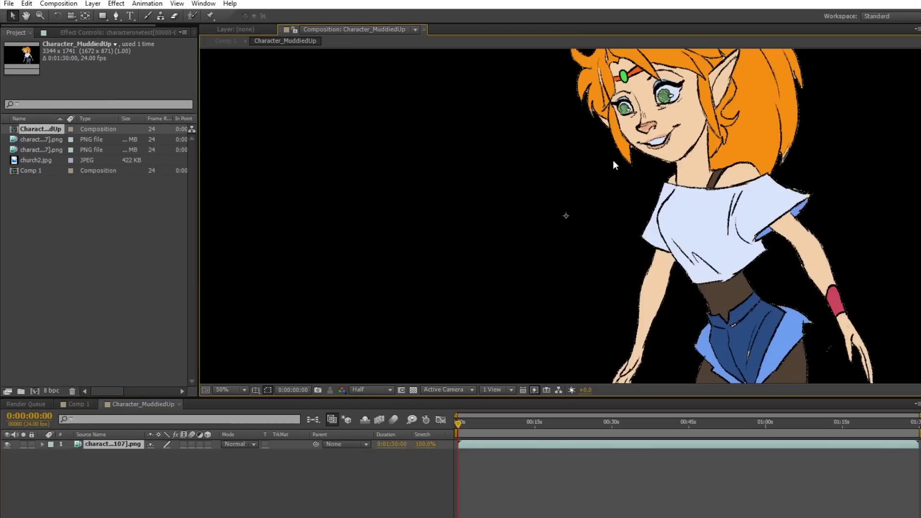
Change the Character_MuddiedUp composition's background color to light grey E5E5E5
{"action": "scroll", "coordinate": [424, 285], "scroll_direction": "down", "scroll_amount": 2}
{"action": "right_click", "coordinate": [309, 270]}
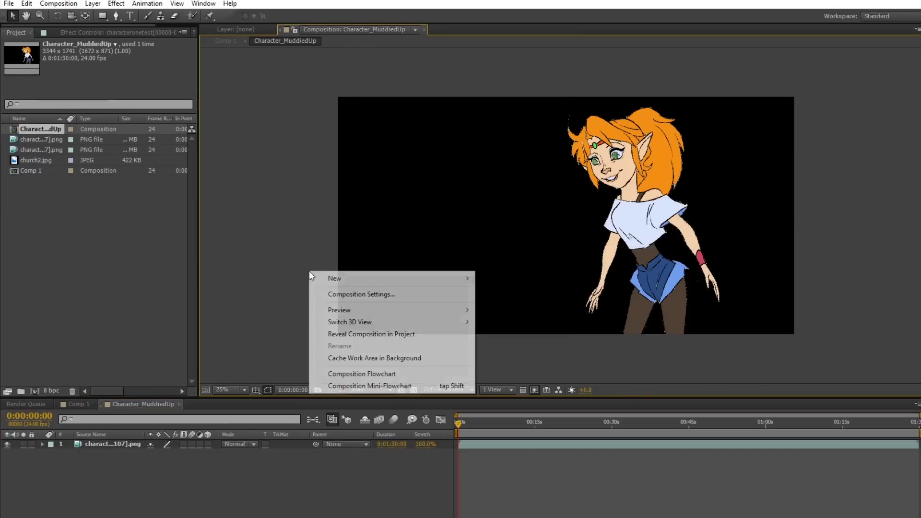
{"action": "left_click", "coordinate": [347, 293]}
{"action": "left_click", "coordinate": [525, 342]}
{"action": "left_click_drag", "start_coordinate": [667, 139], "coordinate": [547, 109]}
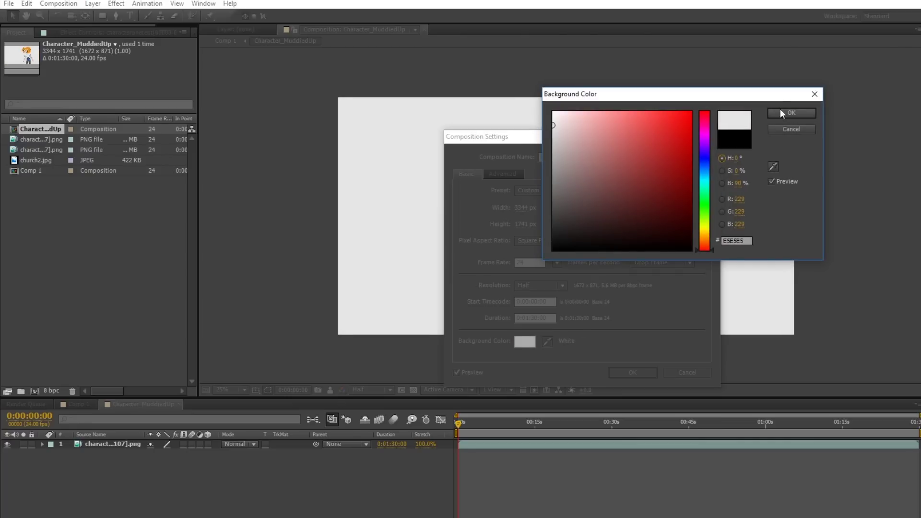
{"action": "left_click", "coordinate": [780, 109]}
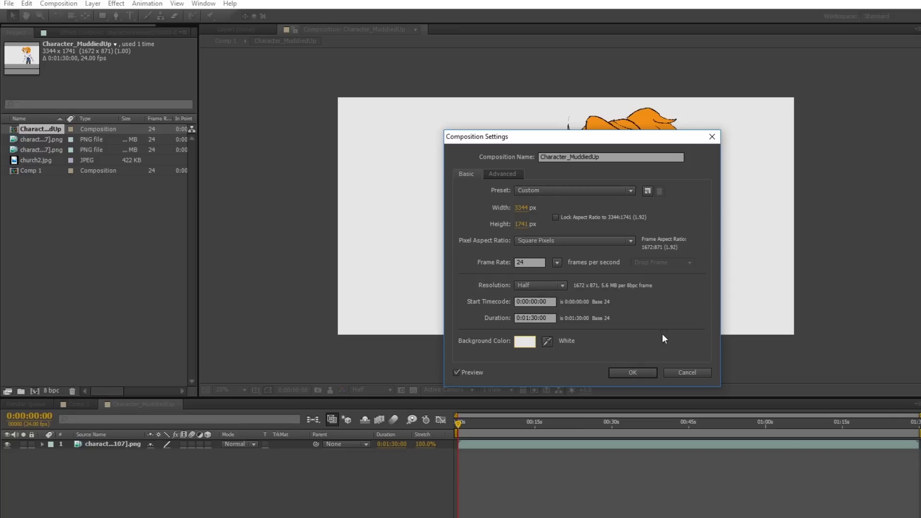
{"action": "left_click", "coordinate": [653, 375]}
Duplicate the elf layer inside Character_MuddiedUp, preserving underlying transparency on the upper copy and setting its blending mode to Color
{"action": "scroll", "coordinate": [578, 272], "scroll_direction": "up", "scroll_amount": 2}
{"action": "left_click_drag", "start_coordinate": [727, 188], "coordinate": [613, 238]}
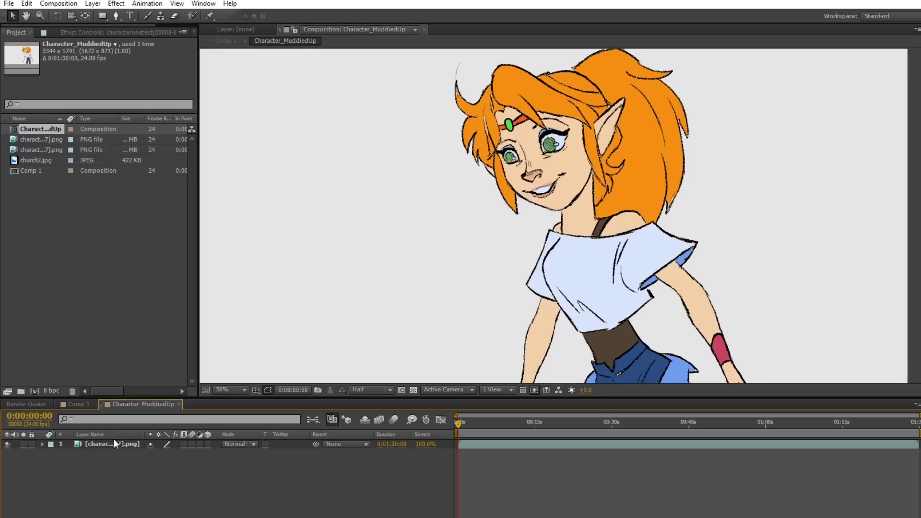
{"action": "left_click", "coordinate": [113, 438]}
{"action": "left_click", "coordinate": [110, 443]}
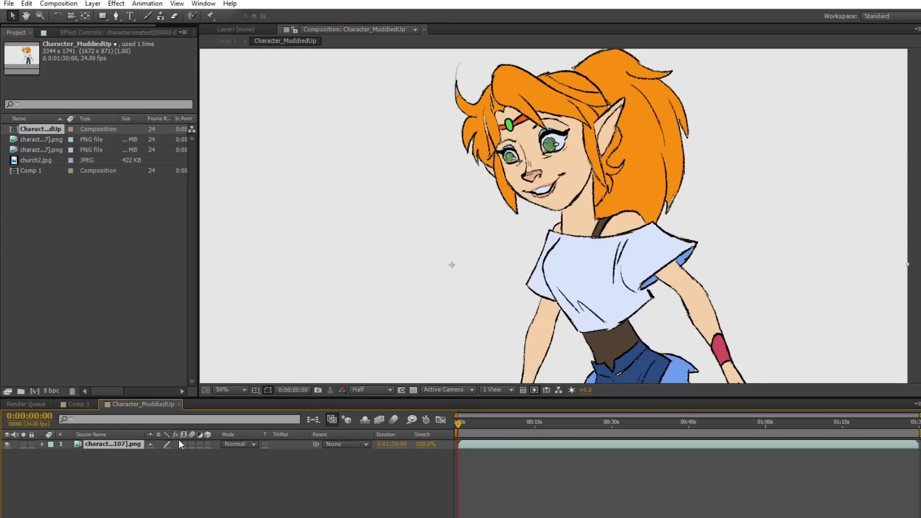
{"action": "key", "text": "ctrl+d"}
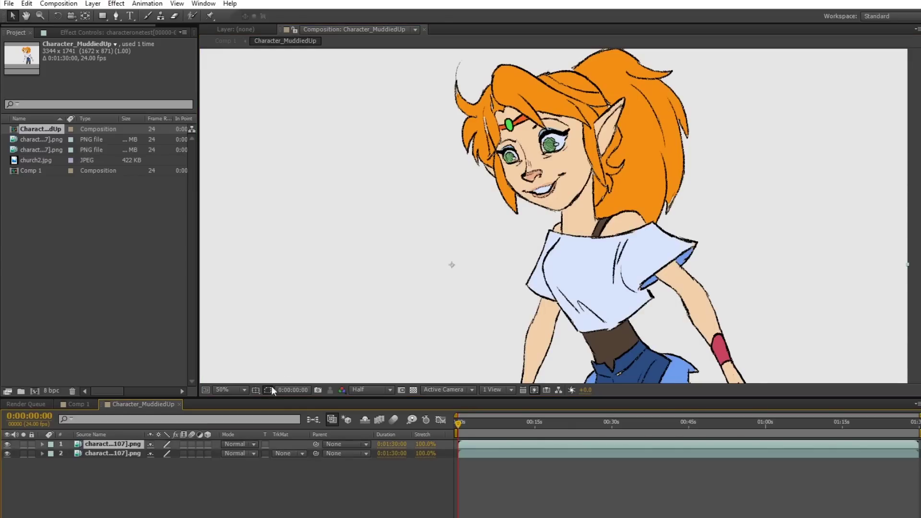
{"action": "left_click", "coordinate": [265, 444]}
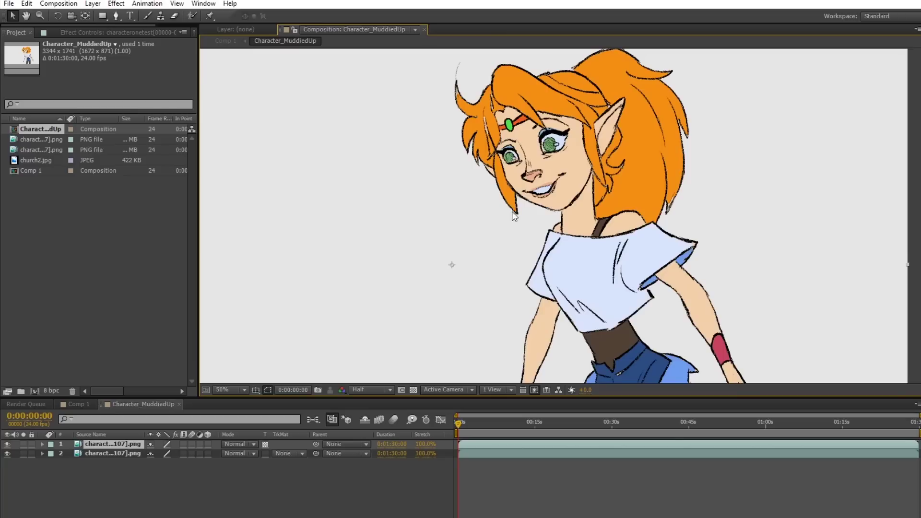
{"action": "left_click", "coordinate": [243, 447]}
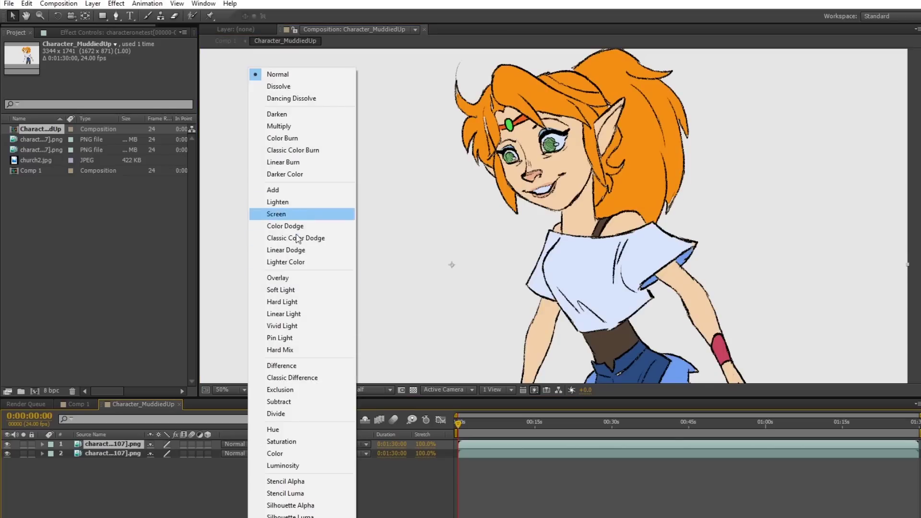
{"action": "left_click", "coordinate": [302, 456]}
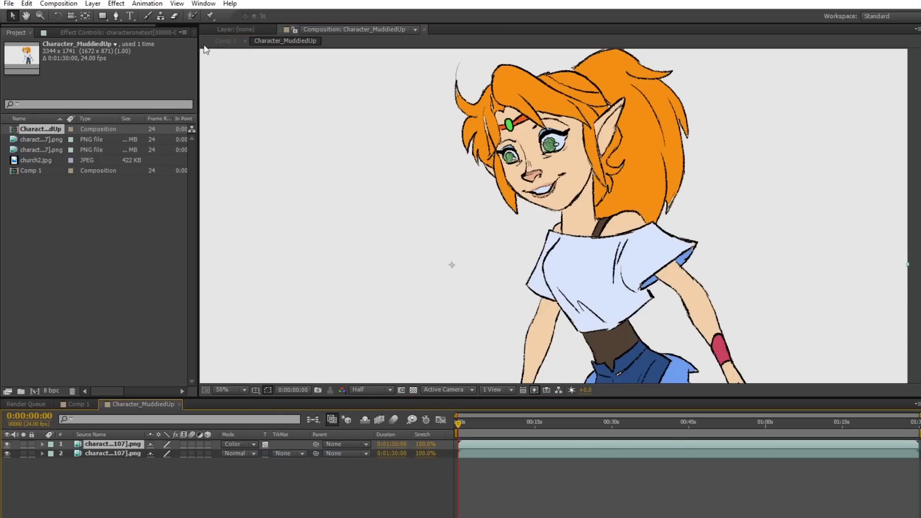
Apply a Fast Blur effect to the upper elf copy with a blurriness of 24
{"action": "left_click", "coordinate": [116, 3]}
{"action": "mouse_move", "coordinate": [99, 123]}
{"action": "mouse_move", "coordinate": [106, 83]}
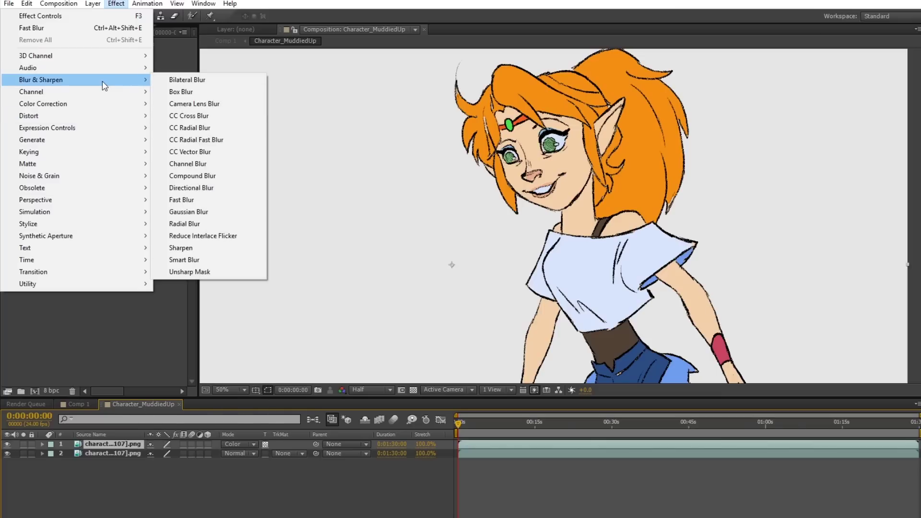
{"action": "left_click", "coordinate": [183, 200]}
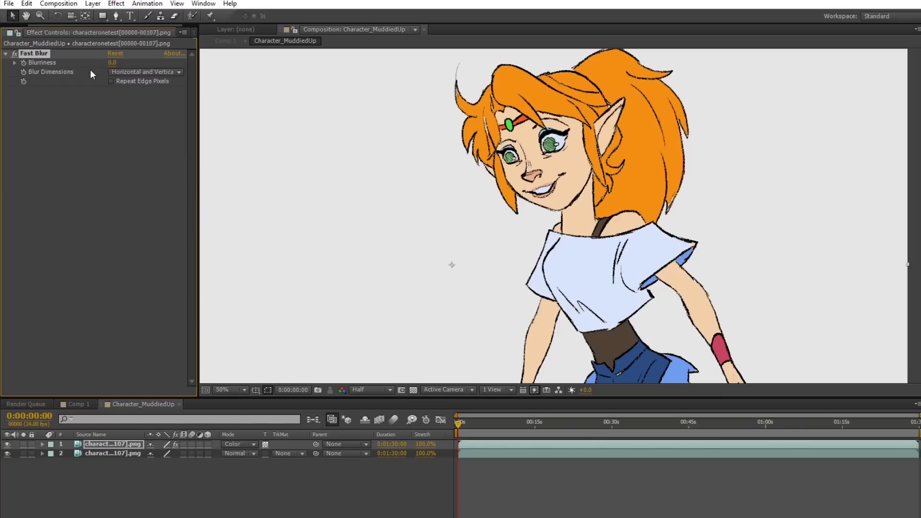
{"action": "left_click_drag", "start_coordinate": [135, 71], "coordinate": [140, 72]}
{"action": "left_click_drag", "start_coordinate": [530, 149], "coordinate": [508, 184]}
{"action": "key", "text": "ctrl+z"}
{"action": "left_click_drag", "start_coordinate": [113, 66], "coordinate": [106, 66]}
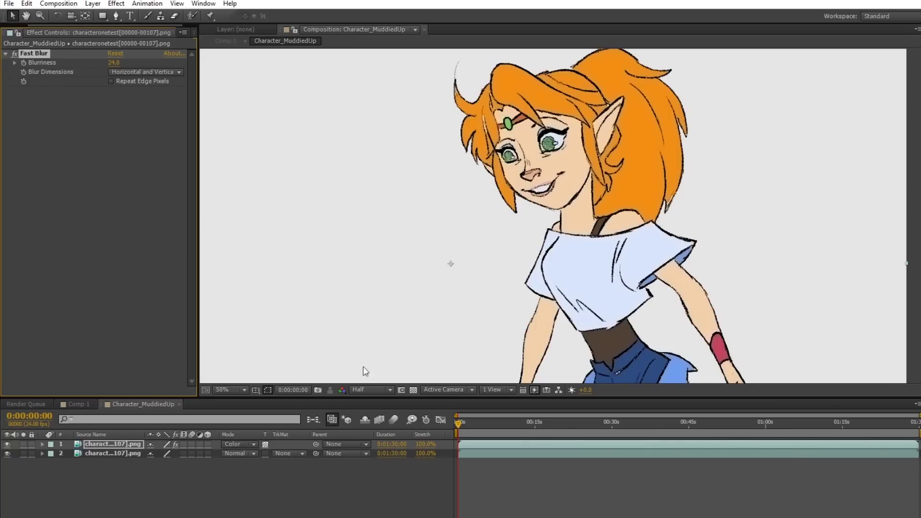
Pre-compose the charactertwotest layer in Comp 1 into a new composition named CHARACTER2MUDDY
{"action": "left_click", "coordinate": [76, 405]}
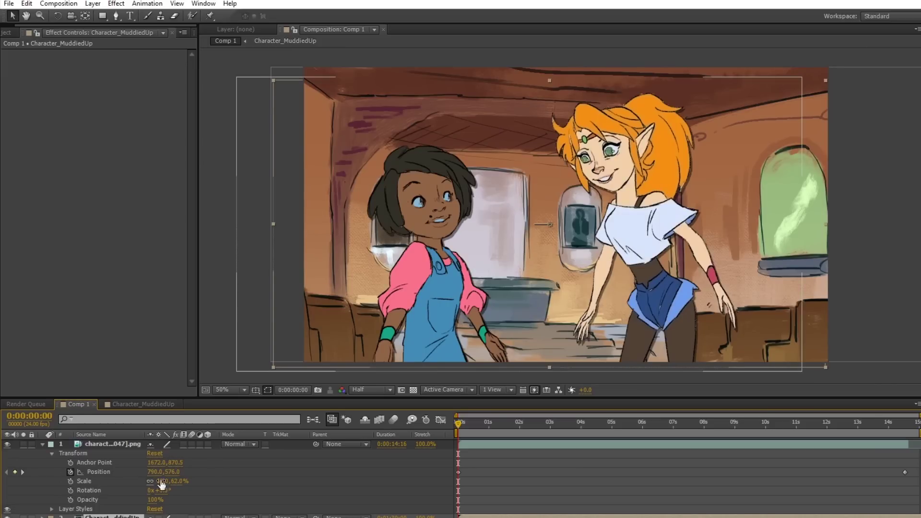
{"action": "left_click", "coordinate": [111, 445]}
{"action": "left_click", "coordinate": [93, 3]}
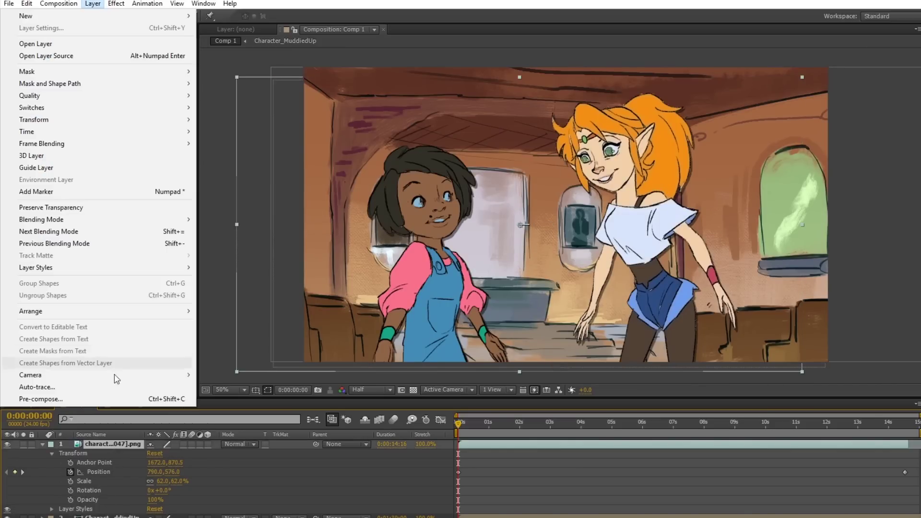
{"action": "left_click", "coordinate": [108, 398]}
{"action": "type", "text": "CHARACTER2MUD"}
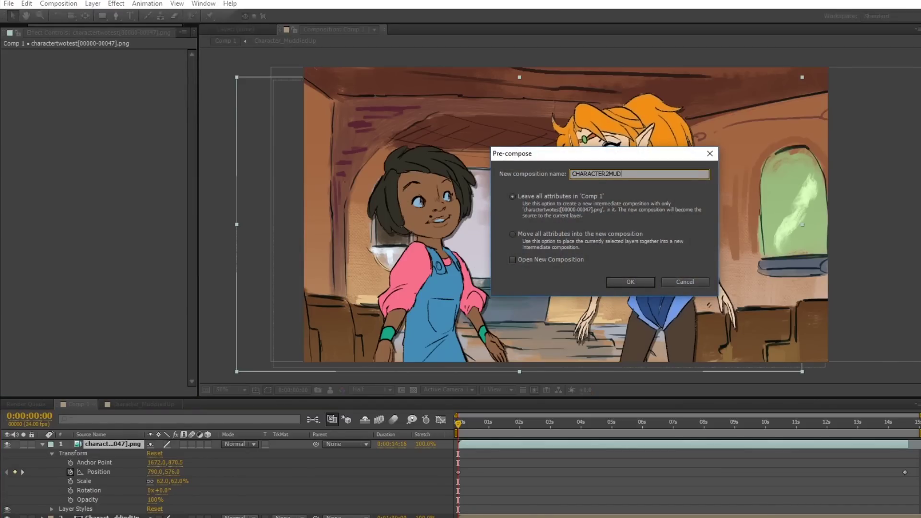
{"action": "type", "text": "DY"}
{"action": "key", "text": "Return"}
Duplicate the character layer inside CHARACTER2MUDDY and set the upper copy's blending mode to Color
{"action": "double_click", "coordinate": [342, 306]}
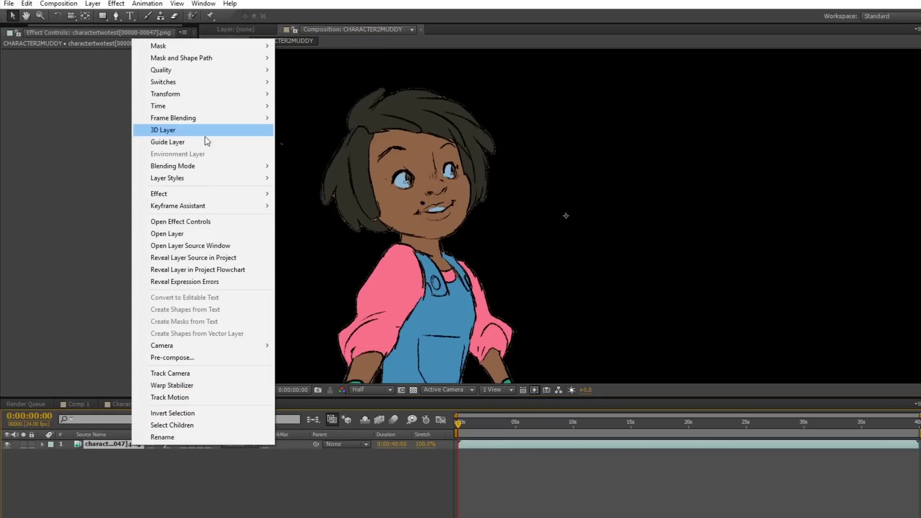
{"action": "left_click", "coordinate": [107, 444]}
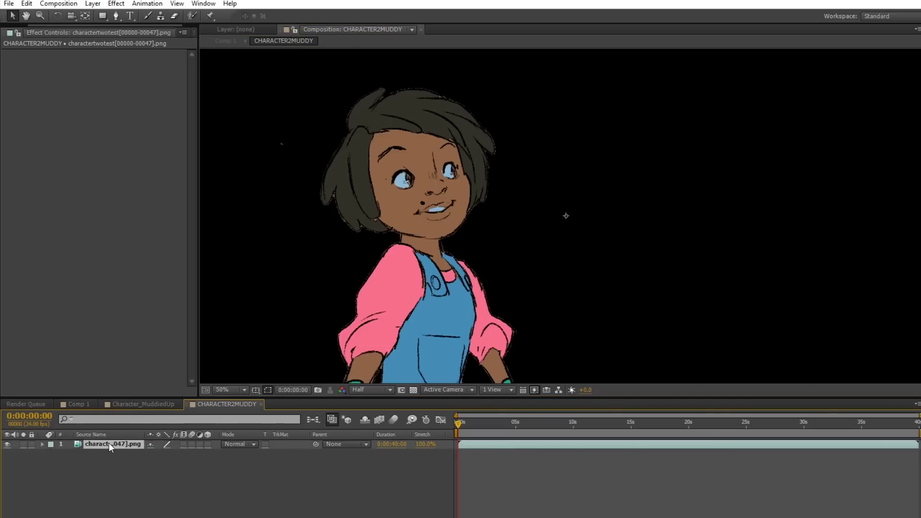
{"action": "key", "text": "ctrl+d"}
{"action": "right_click", "coordinate": [108, 442]}
{"action": "left_click", "coordinate": [121, 472]}
{"action": "left_click", "coordinate": [115, 443]}
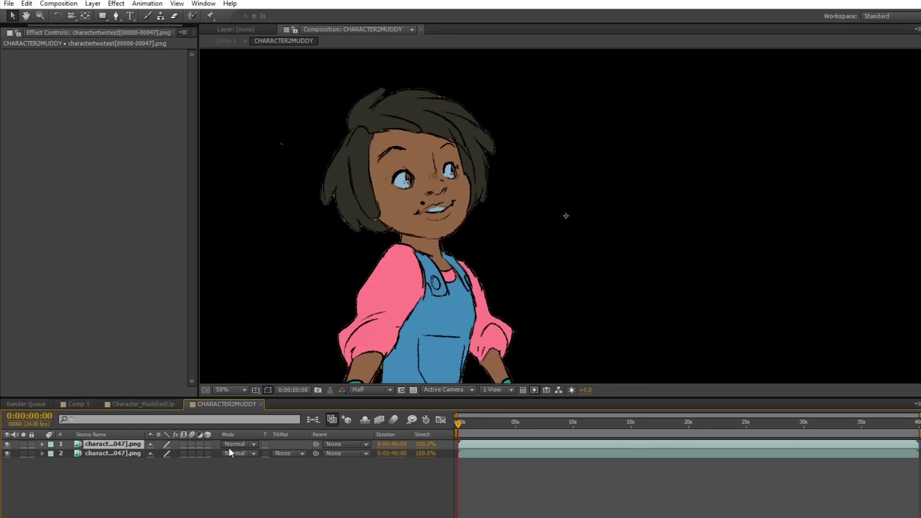
{"action": "left_click", "coordinate": [242, 443]}
{"action": "left_click", "coordinate": [287, 454]}
Apply Fast Blur with a blurriness of 38 to the upper charactertwotest copy and preserve its underlying transparency
{"action": "left_click", "coordinate": [115, 4]}
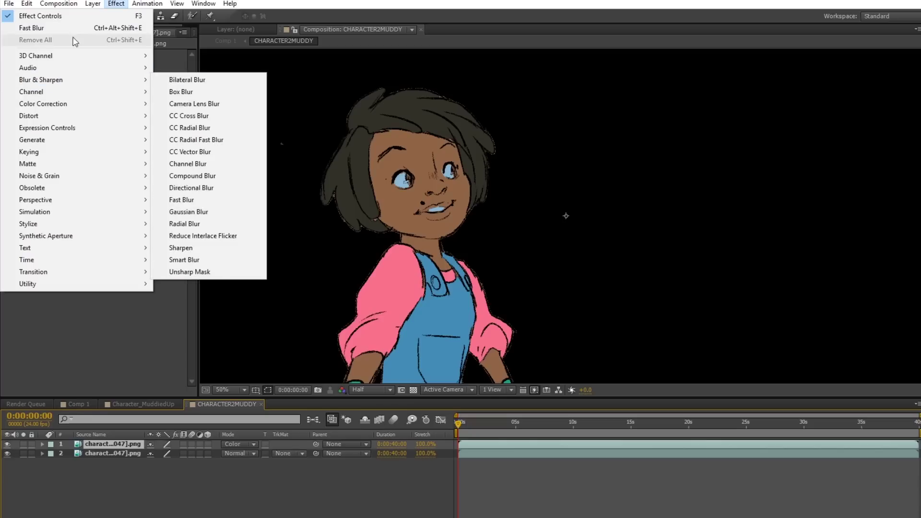
{"action": "left_click", "coordinate": [116, 40]}
{"action": "left_click_drag", "start_coordinate": [112, 62], "coordinate": [138, 70]}
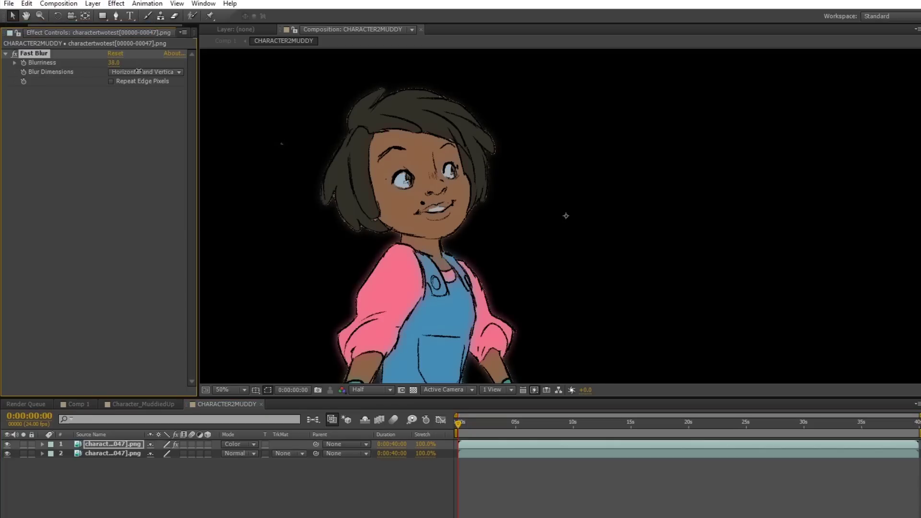
{"action": "left_click", "coordinate": [265, 443]}
Check the Character_MuddiedUp composition, return to Comp 1 and preview the animated scene
{"action": "left_click", "coordinate": [158, 404]}
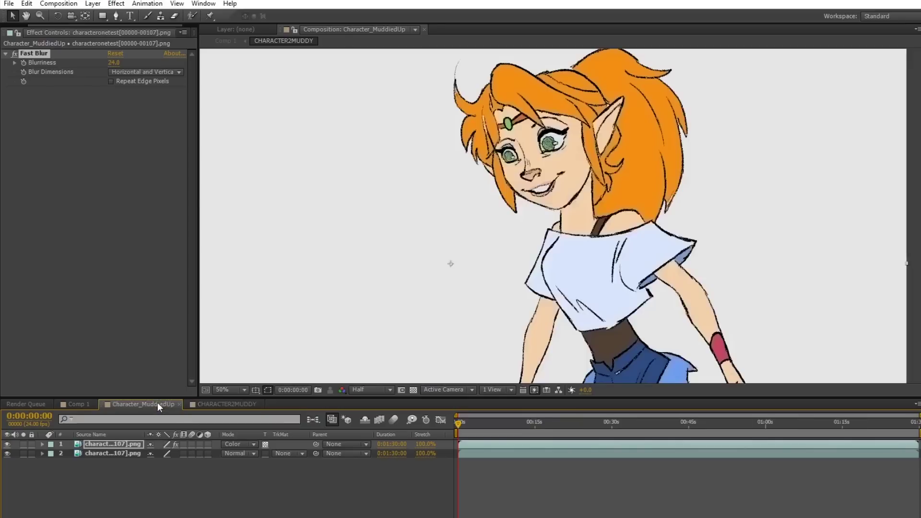
{"action": "left_click", "coordinate": [85, 404]}
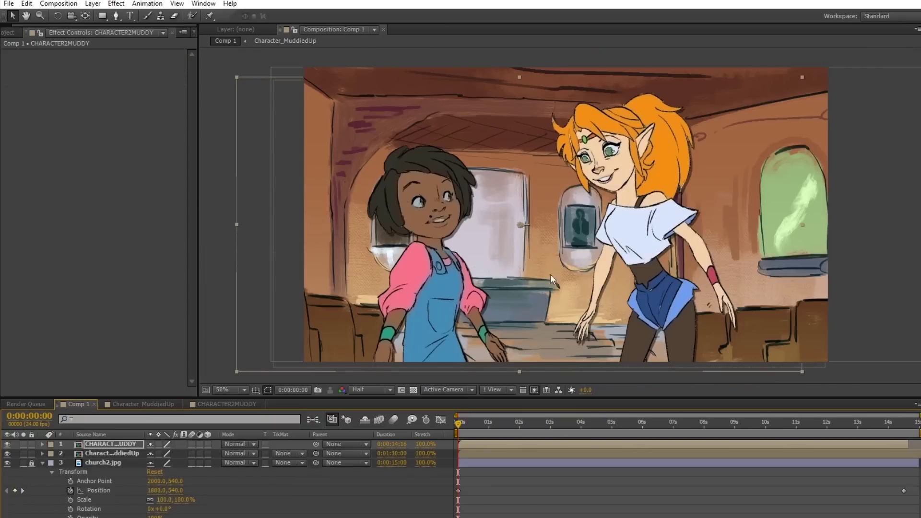
{"action": "key", "text": "KP_0"}
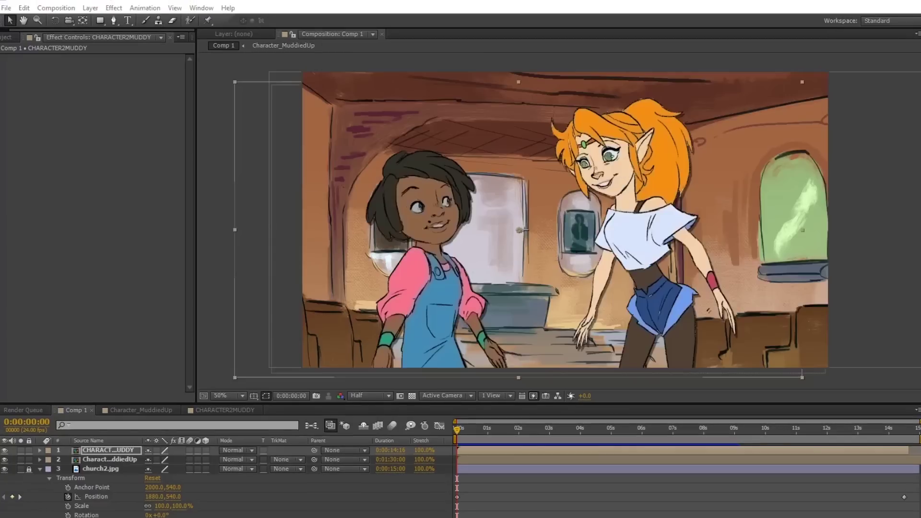
Apply a Median effect to the Character_MuddiedUp layer in Comp 1 and set its radius to 2
{"action": "left_click", "coordinate": [89, 459]}
{"action": "left_click", "coordinate": [113, 7]}
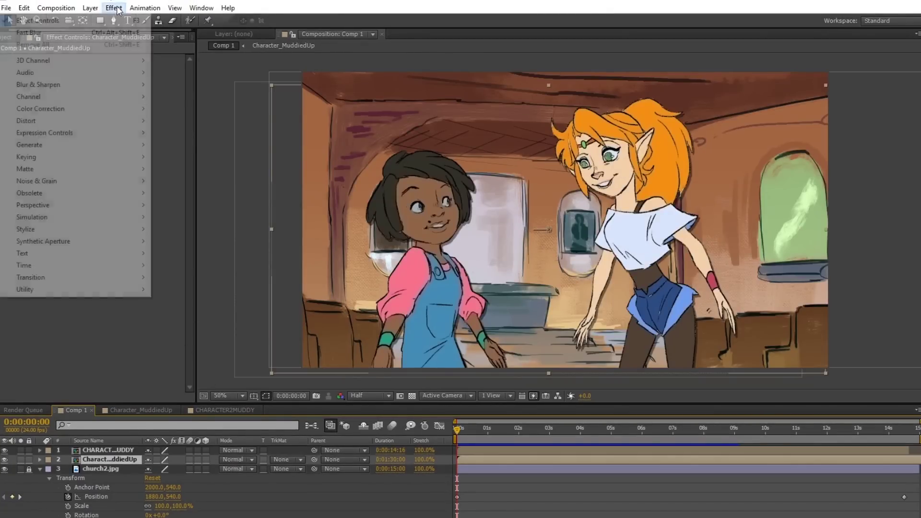
{"action": "mouse_move", "coordinate": [67, 186]}
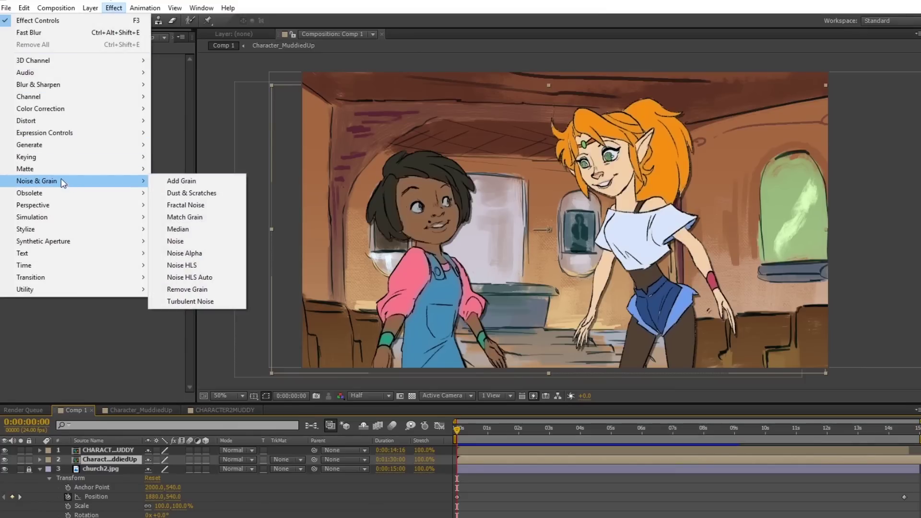
{"action": "left_click", "coordinate": [198, 230]}
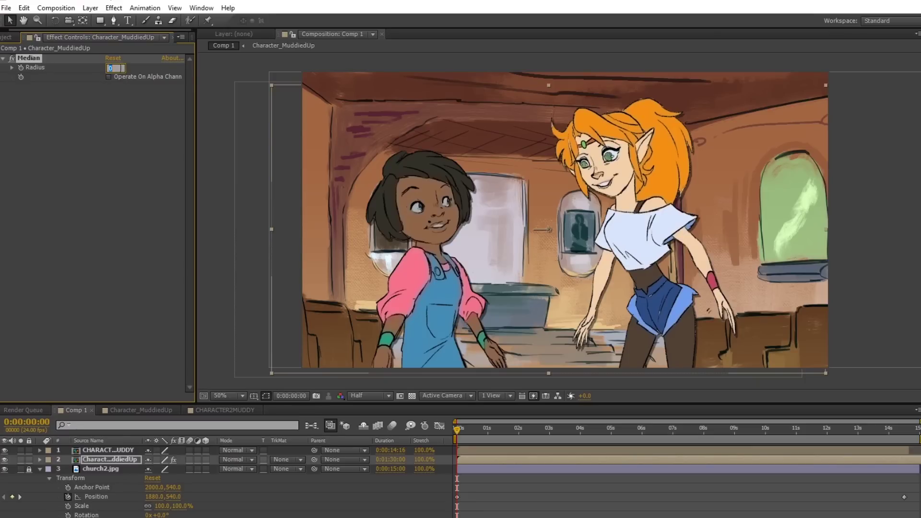
{"action": "type", "text": "1"}
{"action": "left_click", "coordinate": [113, 68]}
{"action": "left_click", "coordinate": [107, 68]}
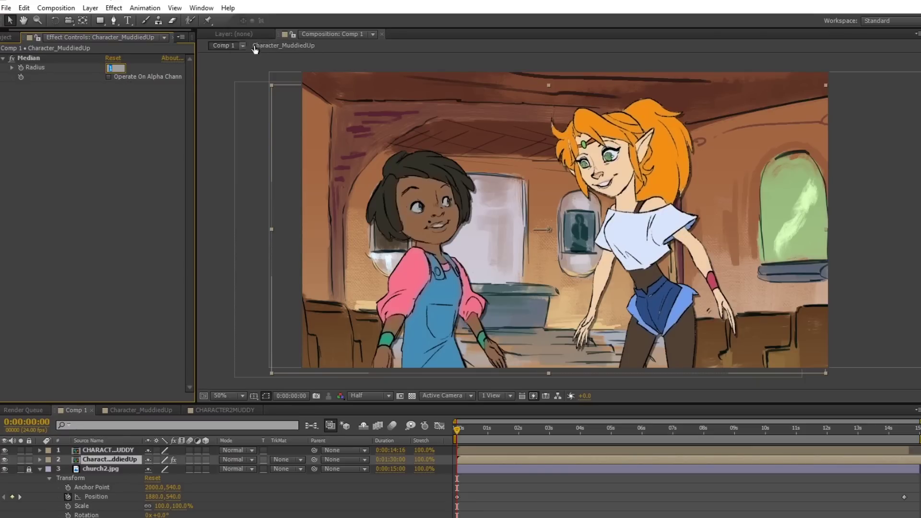
{"action": "type", "text": "2"}
{"action": "key", "text": "Return"}
Magnify the characters to 100% and set the composition's preview resolution to Full
{"action": "left_click", "coordinate": [413, 133]}
{"action": "scroll", "coordinate": [700, 163], "scroll_direction": "up", "scroll_amount": 1}
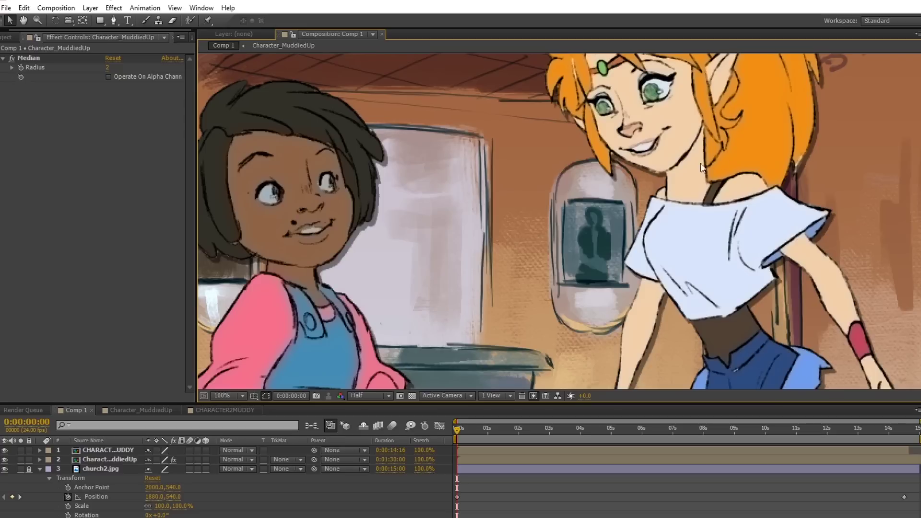
{"action": "left_click", "coordinate": [372, 395]}
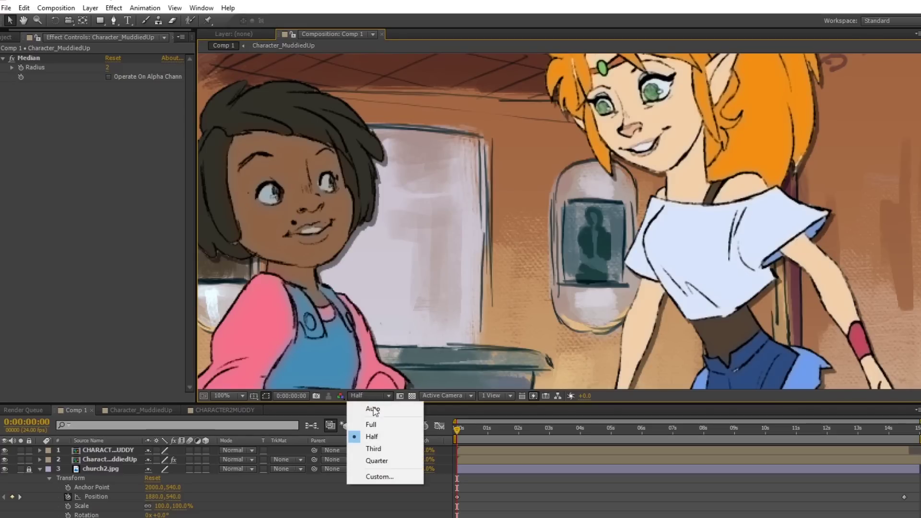
{"action": "left_click", "coordinate": [383, 428]}
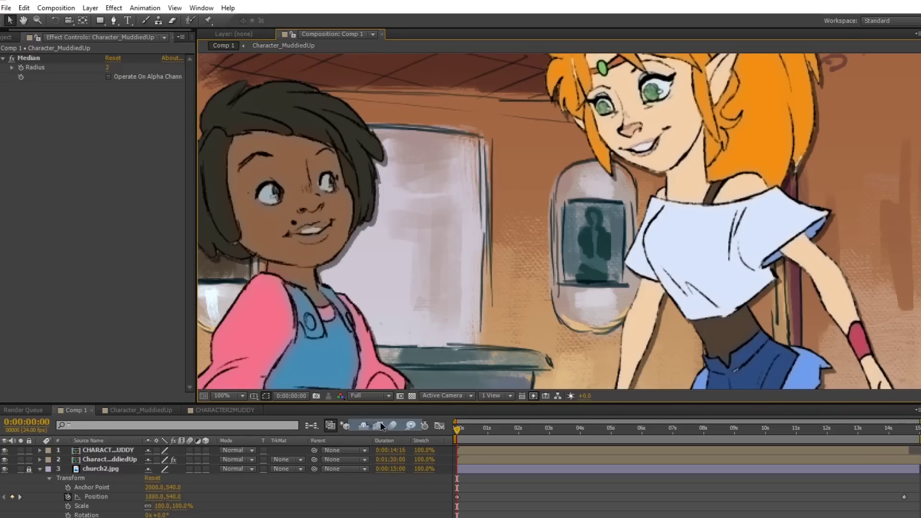
Copy the Median effect from Character_MuddiedUp to the CHARACTER2MUDDY layer in Comp 1 and preview the scene
{"action": "left_click_drag", "start_coordinate": [640, 124], "coordinate": [577, 191]}
{"action": "scroll", "coordinate": [608, 215], "scroll_direction": "down", "scroll_amount": 1}
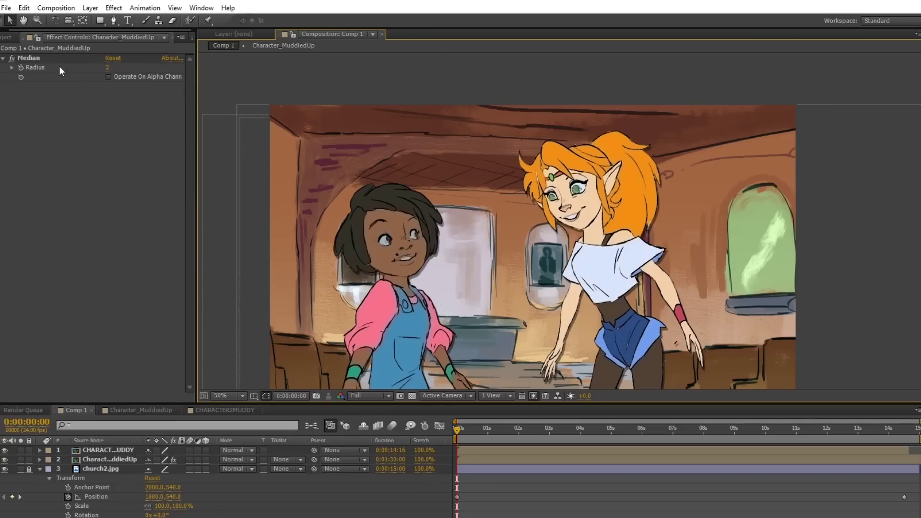
{"action": "left_click", "coordinate": [37, 59]}
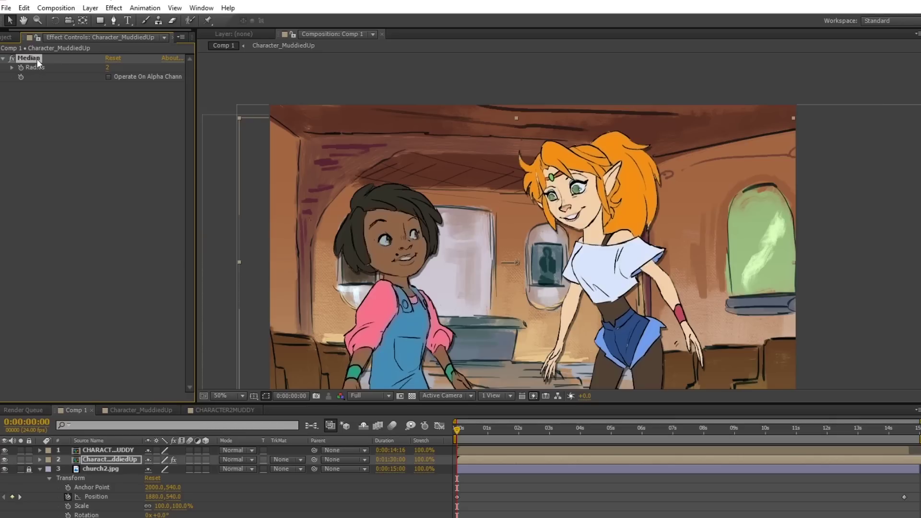
{"action": "left_click", "coordinate": [104, 450]}
{"action": "key", "text": "ctrl+v"}
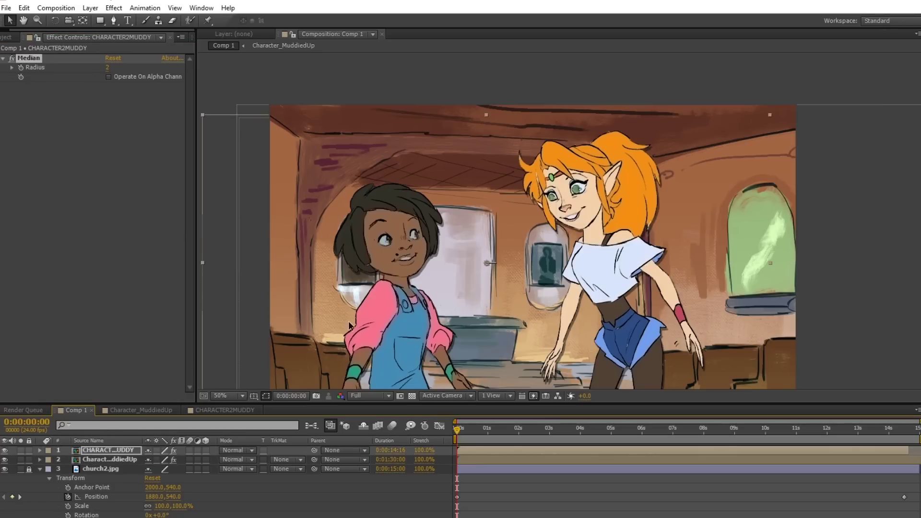
{"action": "left_click_drag", "start_coordinate": [456, 216], "coordinate": [477, 175]}
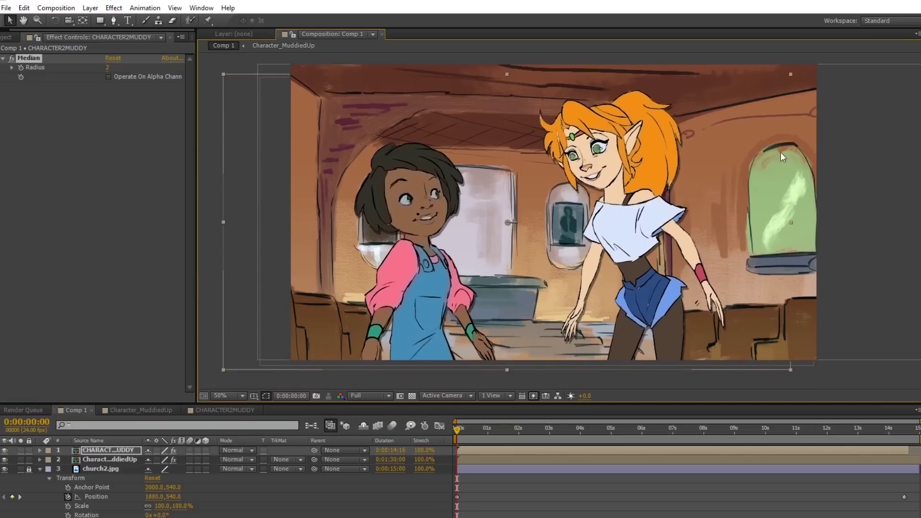
{"action": "key", "text": "space"}
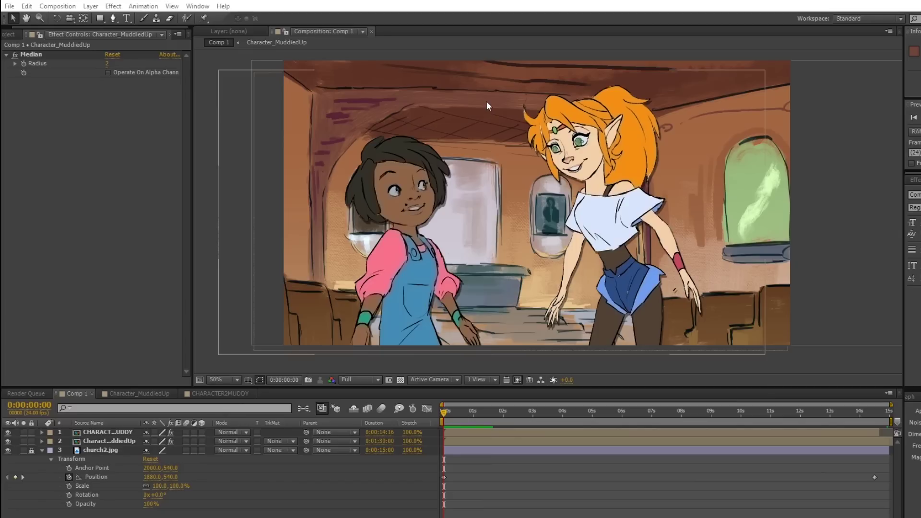
Add a dark brown 1920 x 1080 px solid above all layers and set its blending mode to Overlay
{"action": "left_click", "coordinate": [207, 73]}
{"action": "left_click", "coordinate": [115, 158]}
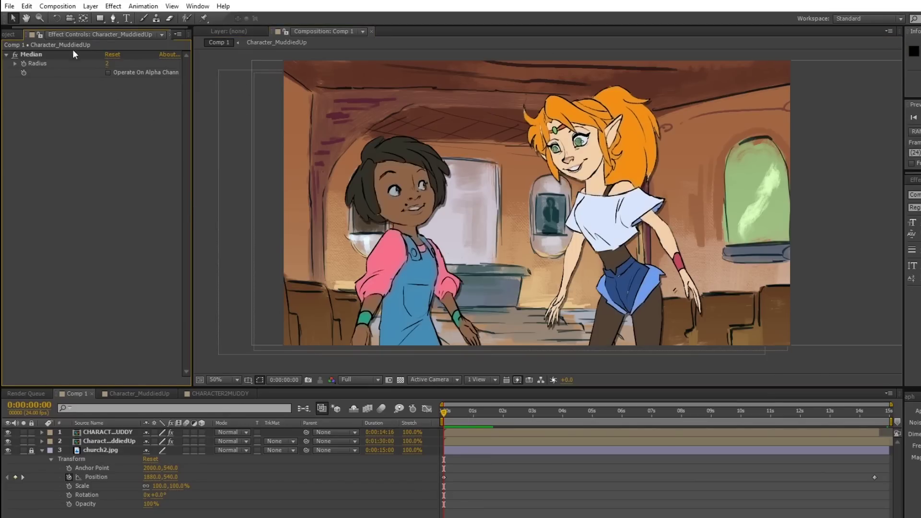
{"action": "left_click", "coordinate": [57, 6]}
{"action": "mouse_move", "coordinate": [89, 10]}
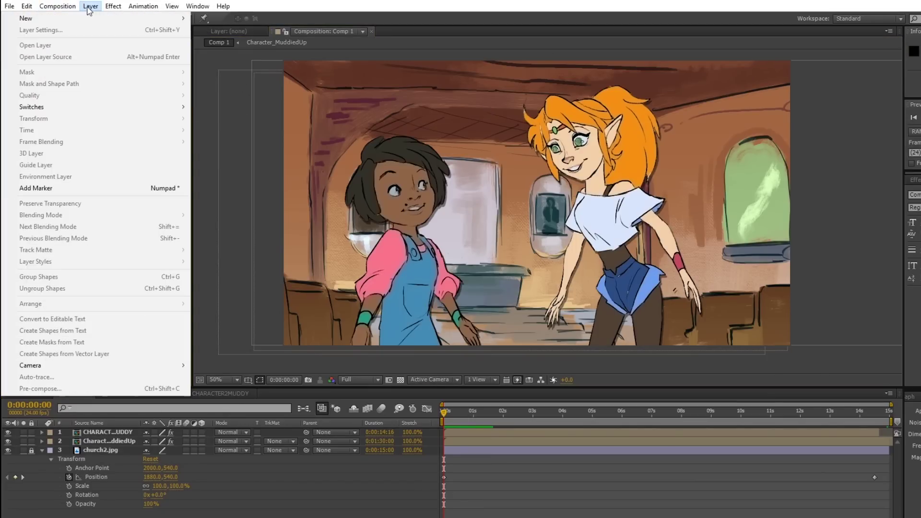
{"action": "left_click", "coordinate": [253, 30]}
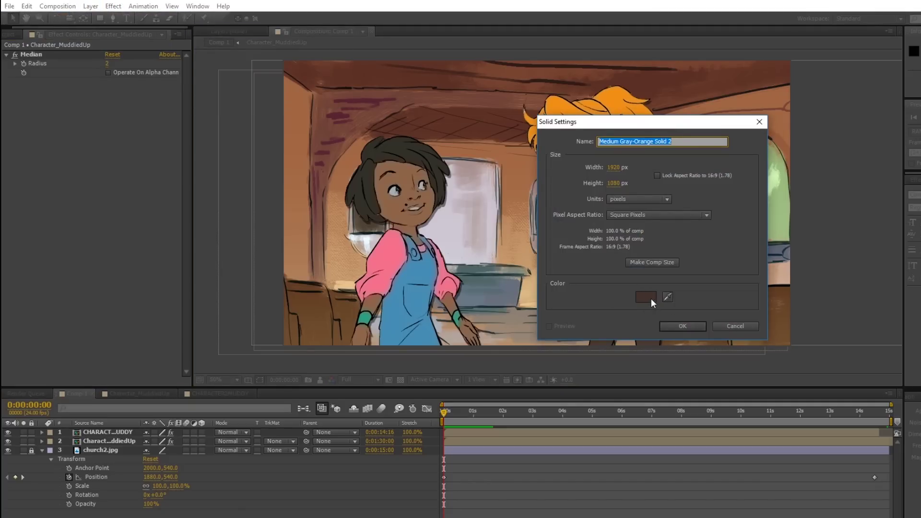
{"action": "left_click", "coordinate": [682, 326]}
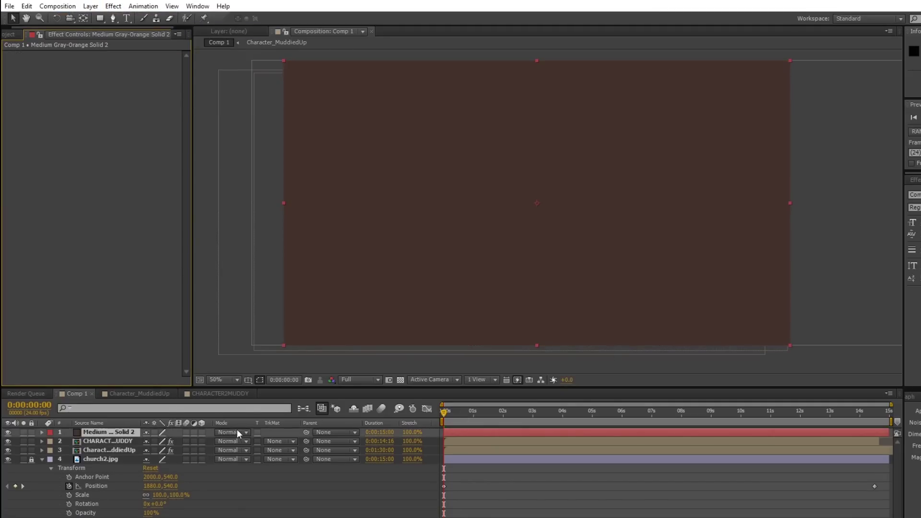
{"action": "left_click", "coordinate": [235, 432]}
{"action": "left_click", "coordinate": [288, 269]}
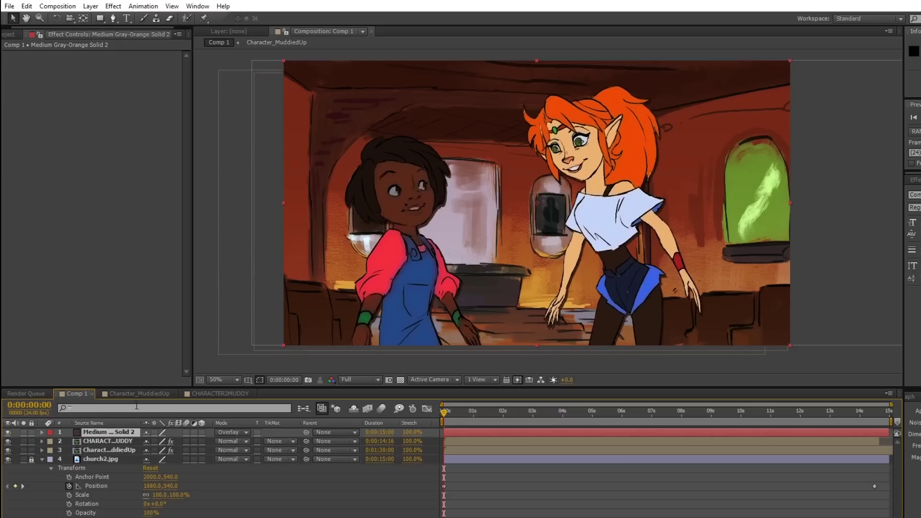
Set the overlay solid's opacity to 10% and keyframe it at the start and at 0:00:14:22
{"action": "left_click", "coordinate": [42, 432]}
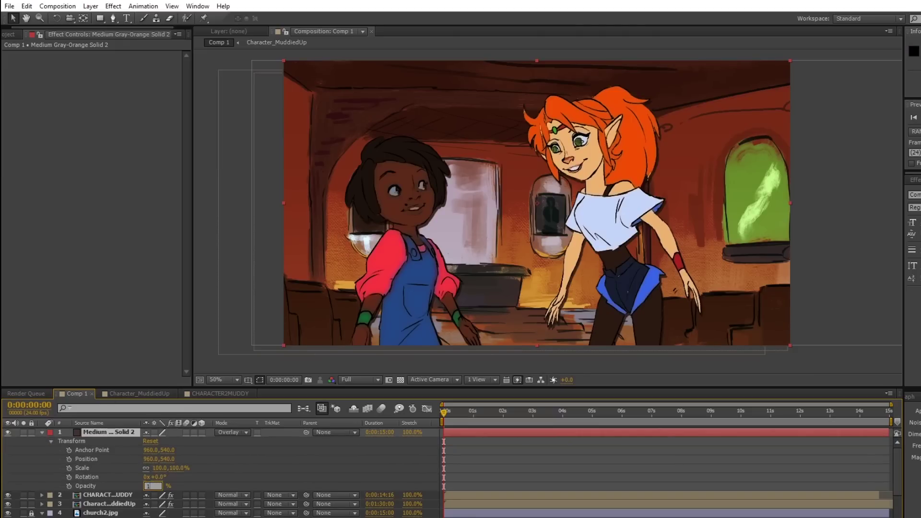
{"action": "type", "text": "10"}
{"action": "key", "text": "Return"}
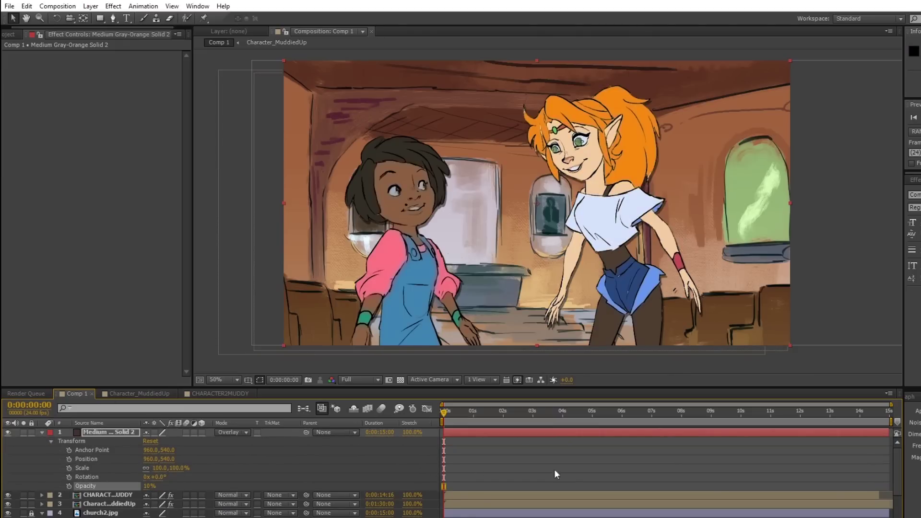
{"action": "left_click", "coordinate": [480, 472]}
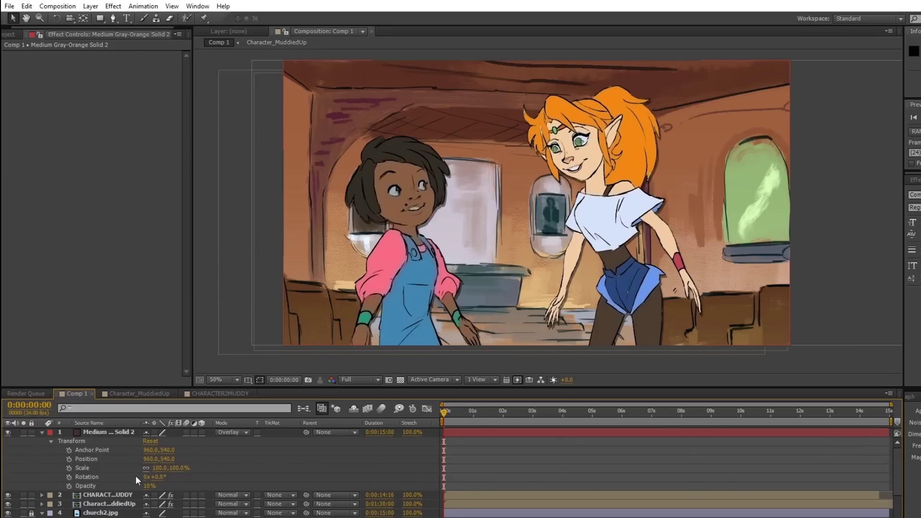
{"action": "left_click", "coordinate": [69, 486]}
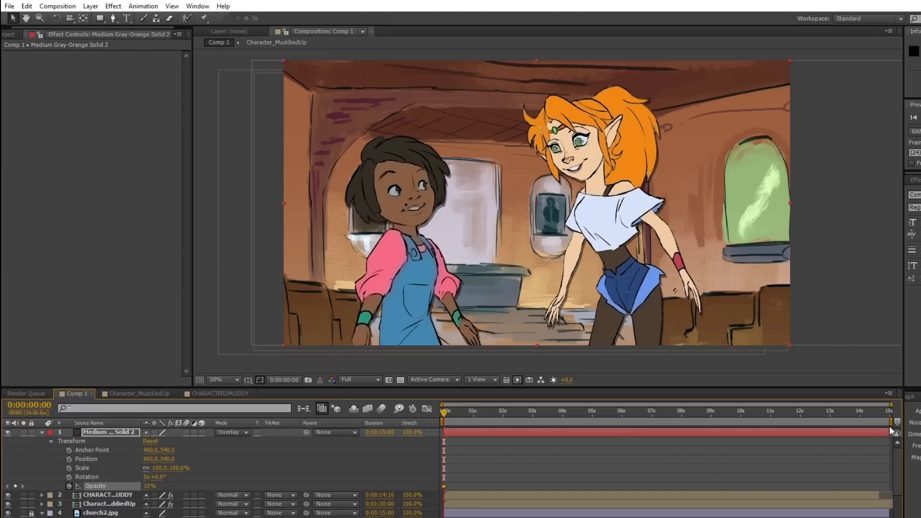
{"action": "left_click_drag", "start_coordinate": [888, 416], "coordinate": [890, 417]}
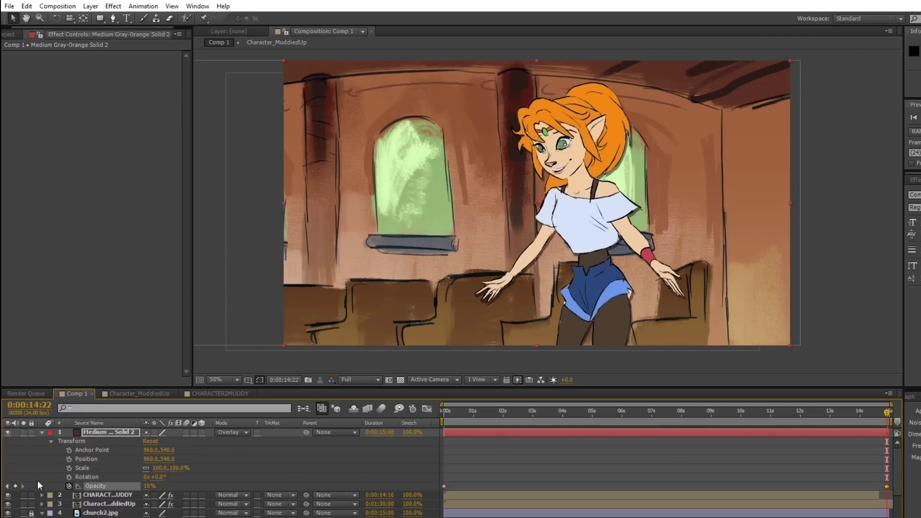
{"action": "key", "text": "Home"}
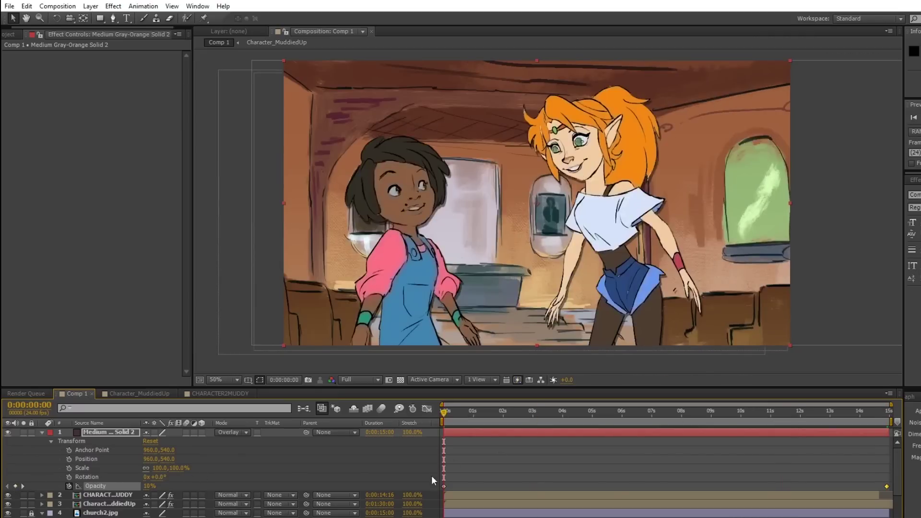
Apply the Wiggler at a frequency of 8 per second to both opacity keyframes of the solid and preview the flicker
{"action": "left_click", "coordinate": [450, 485]}
{"action": "left_click", "coordinate": [444, 487]}
{"action": "left_click", "coordinate": [197, 6]}
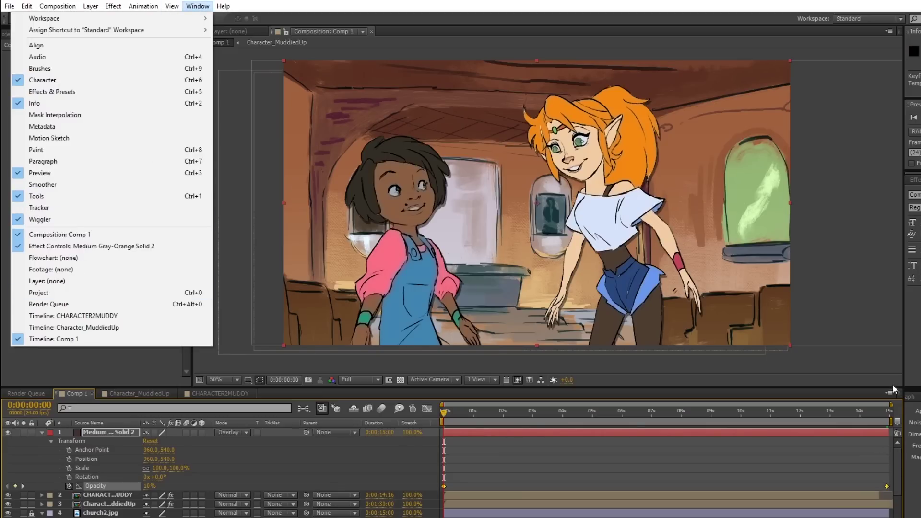
{"action": "left_click", "coordinate": [916, 432]}
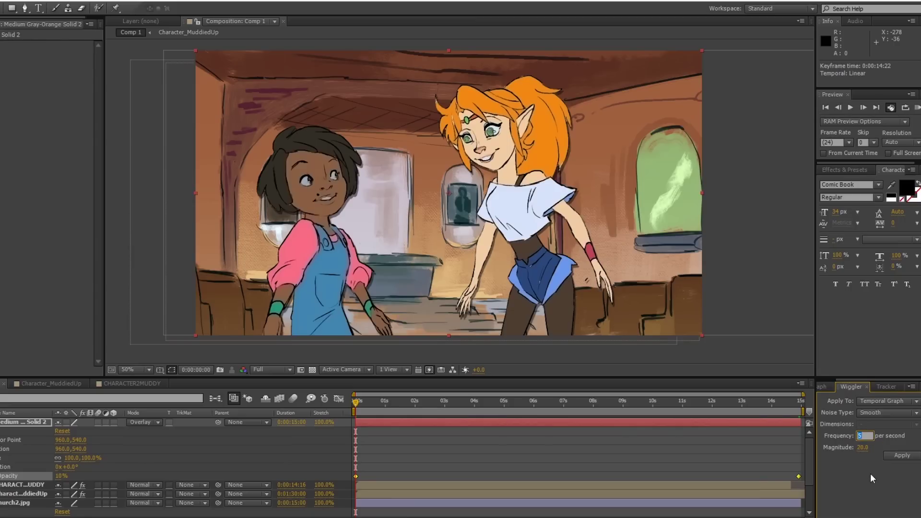
{"action": "type", "text": "8"}
{"action": "key", "text": "Return"}
{"action": "left_click", "coordinate": [900, 458]}
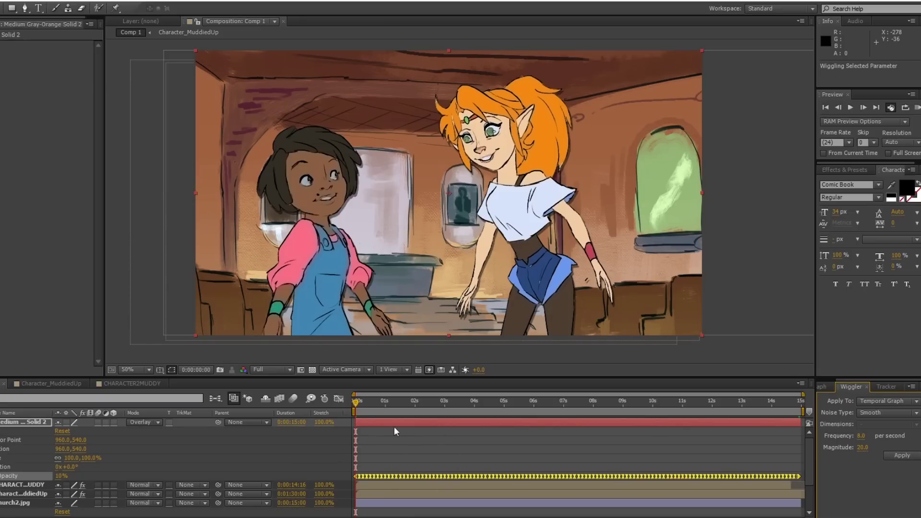
{"action": "left_click", "coordinate": [916, 109]}
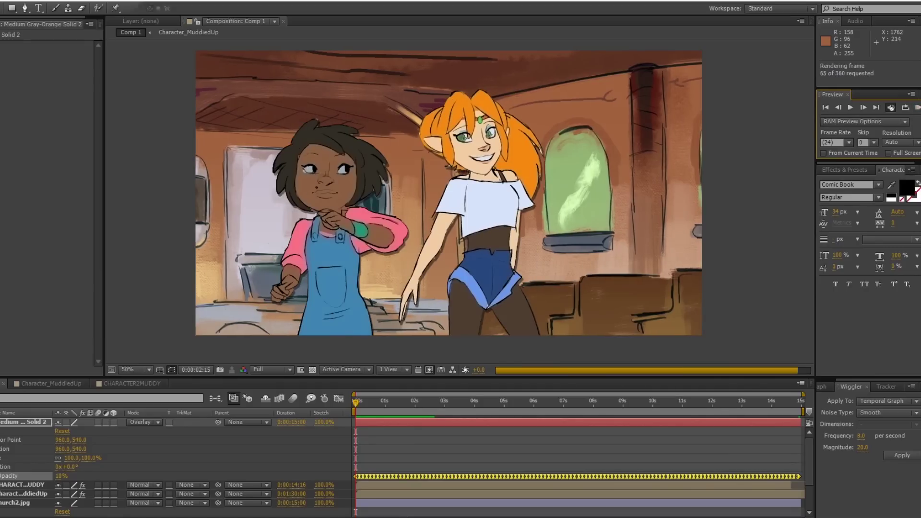
{"action": "left_click", "coordinate": [916, 113]}
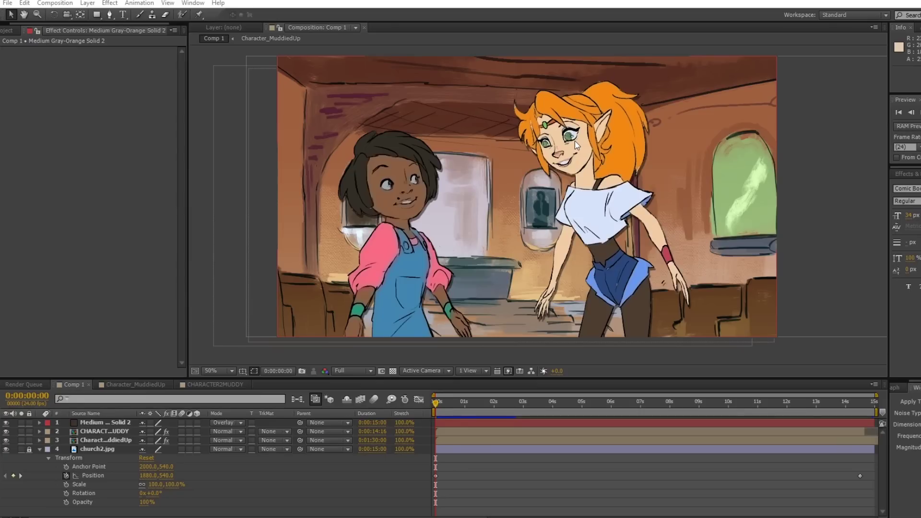
Add an adjustment layer above all the layers of Comp 1
{"action": "left_click", "coordinate": [193, 89]}
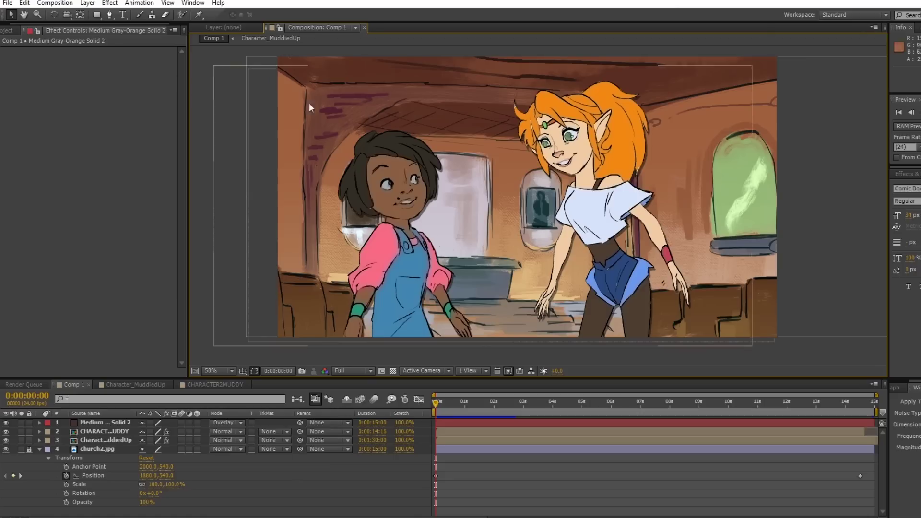
{"action": "left_click", "coordinate": [86, 4]}
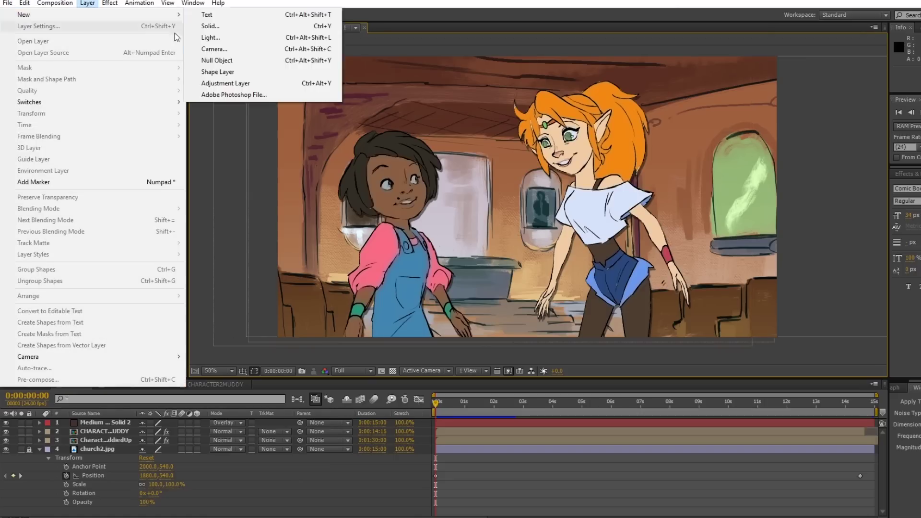
{"action": "left_click", "coordinate": [194, 139]}
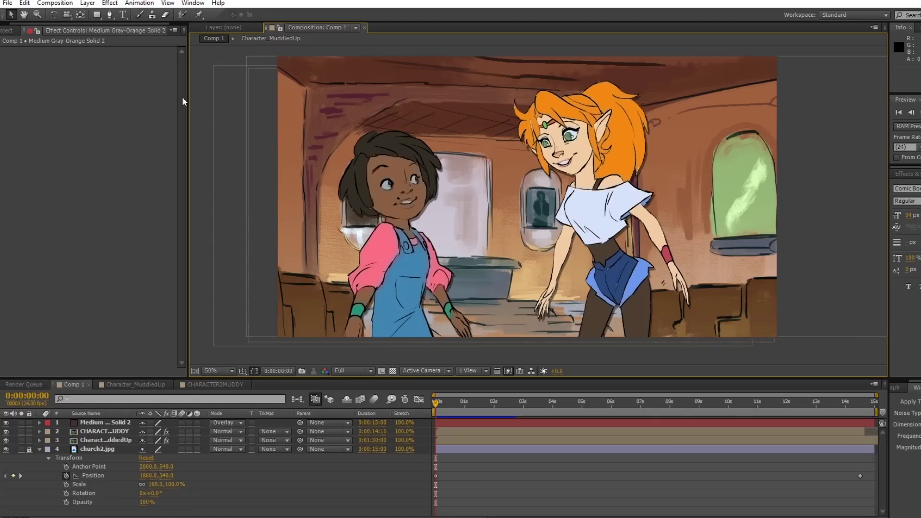
{"action": "left_click", "coordinate": [86, 4]}
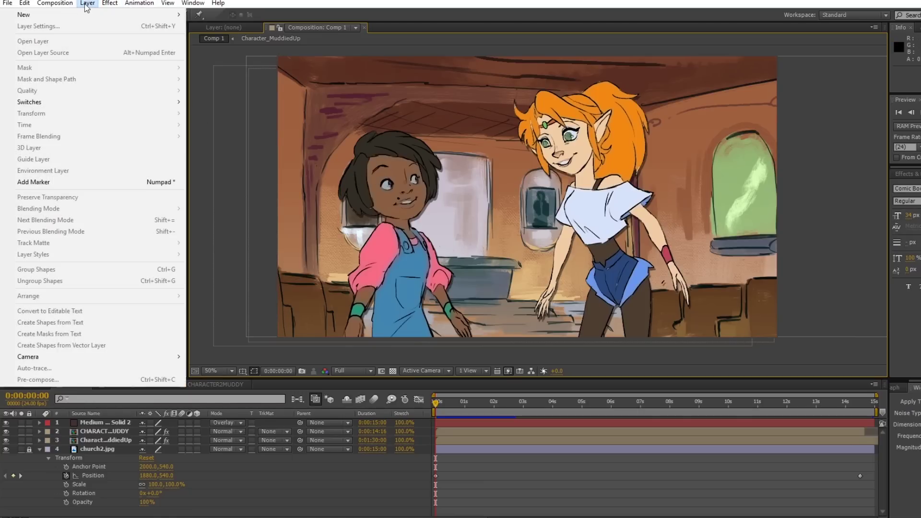
{"action": "mouse_move", "coordinate": [87, 15]}
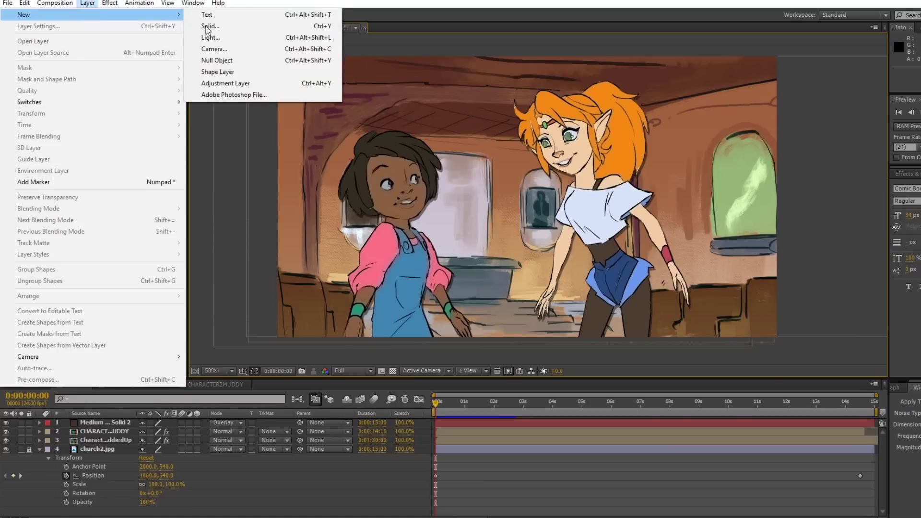
{"action": "left_click", "coordinate": [264, 83]}
Apply Curves to the adjustment layer, lower the white point, reshape the middle of the RGB curve and preview the scene
{"action": "left_click", "coordinate": [109, 3]}
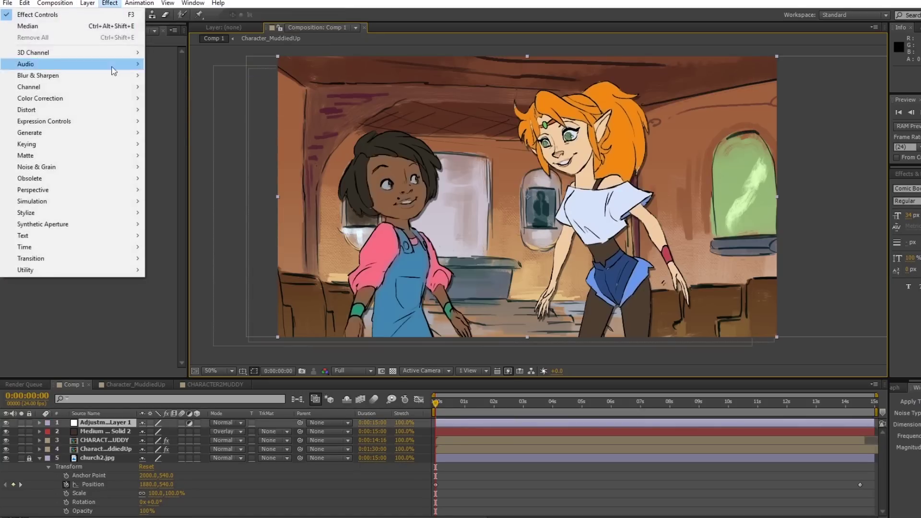
{"action": "mouse_move", "coordinate": [103, 101]}
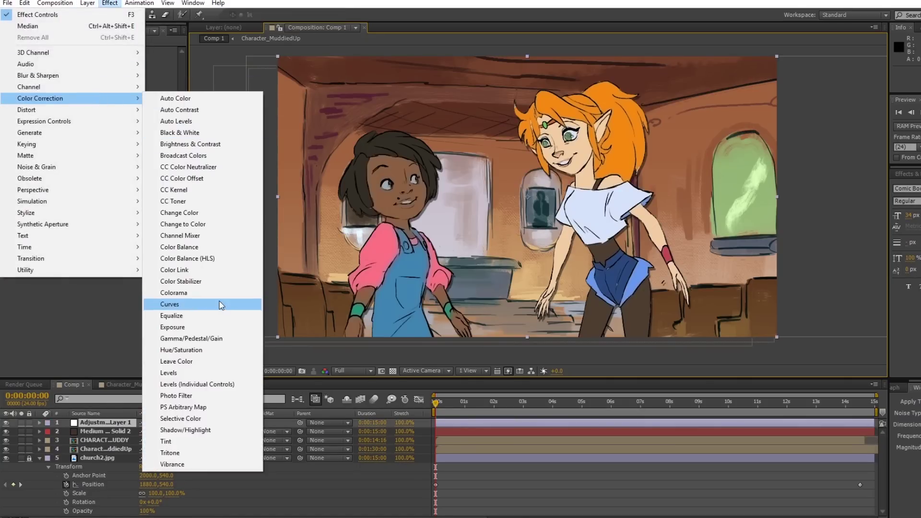
{"action": "left_click", "coordinate": [207, 304]}
{"action": "left_click_drag", "start_coordinate": [113, 78], "coordinate": [120, 89]}
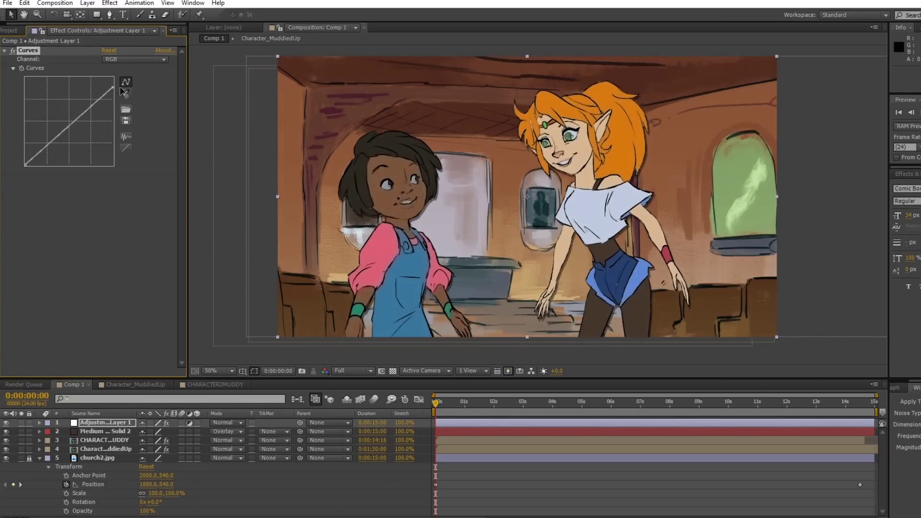
{"action": "mouse_move", "coordinate": [69, 125]}
{"action": "left_mouse_down"}
{"action": "mouse_move", "coordinate": [68, 118]}
{"action": "mouse_move", "coordinate": [50, 142]}
{"action": "mouse_move", "coordinate": [61, 131]}
{"action": "left_mouse_up"}
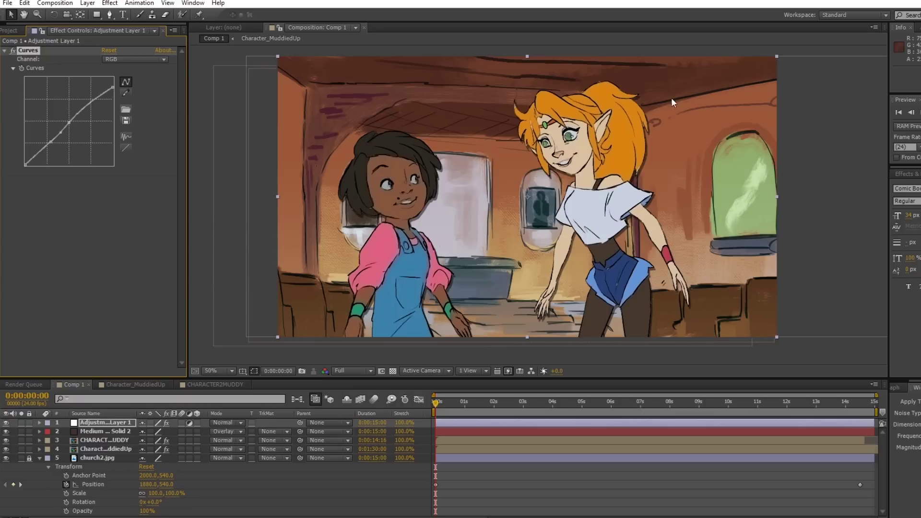
{"action": "key", "text": "KP_0"}
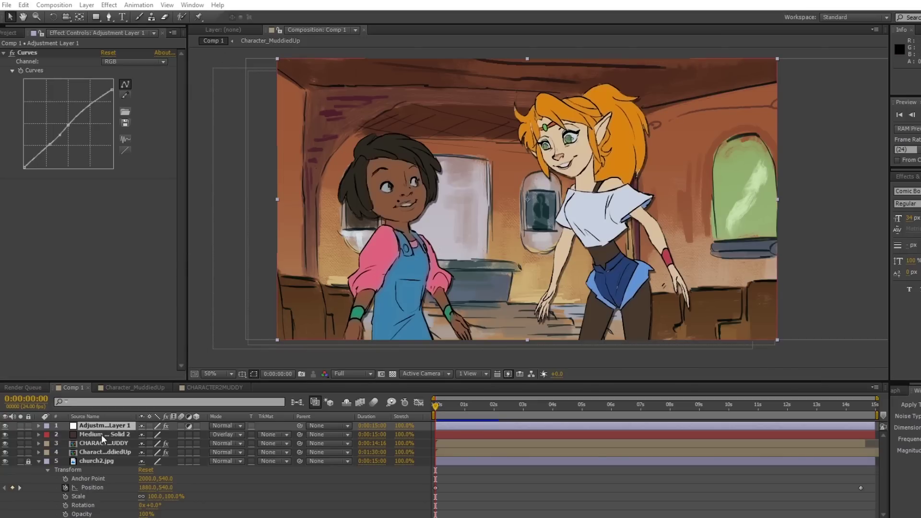
Add a null object to Comp 1 and place it between the brown solid and the character layers
{"action": "left_click", "coordinate": [87, 5]}
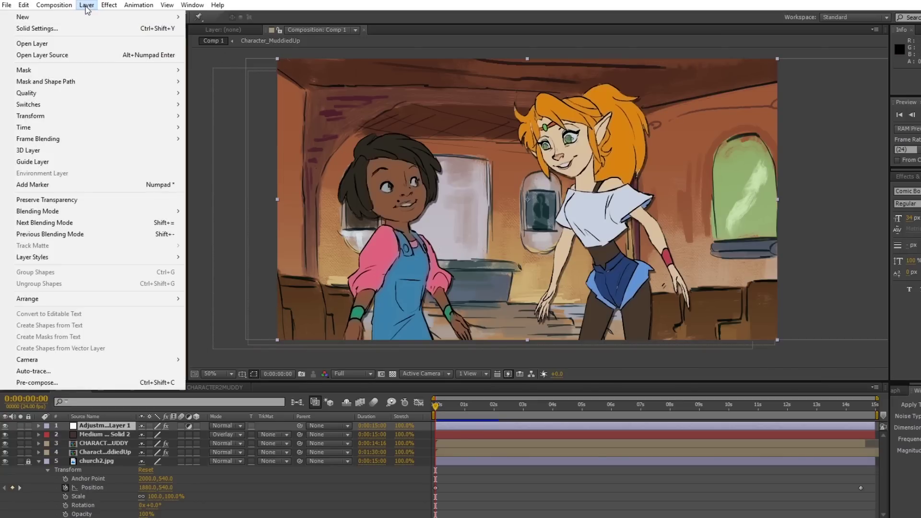
{"action": "mouse_move", "coordinate": [80, 17]}
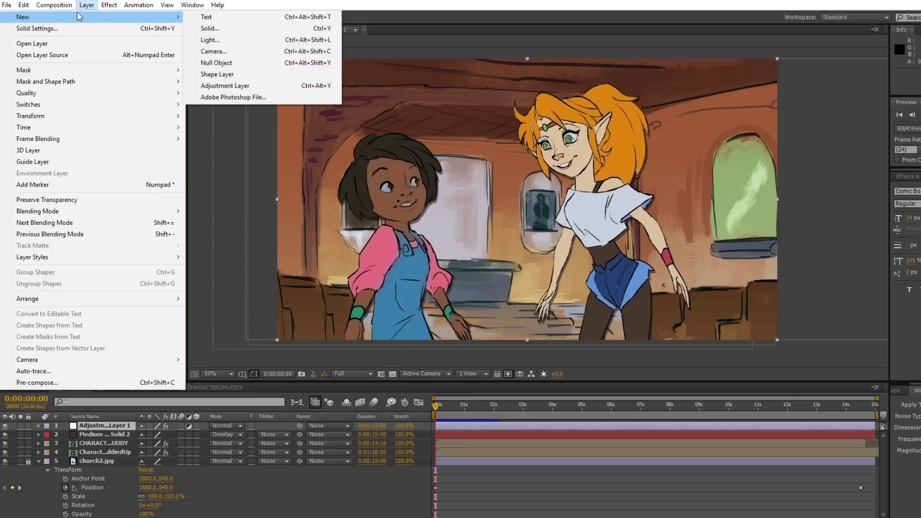
{"action": "left_click", "coordinate": [249, 67]}
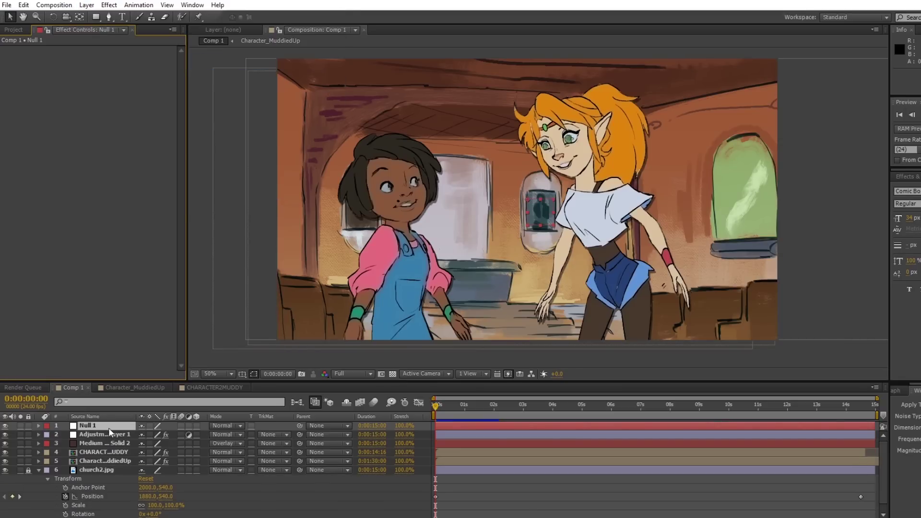
{"action": "left_click_drag", "start_coordinate": [108, 425], "coordinate": [113, 446]}
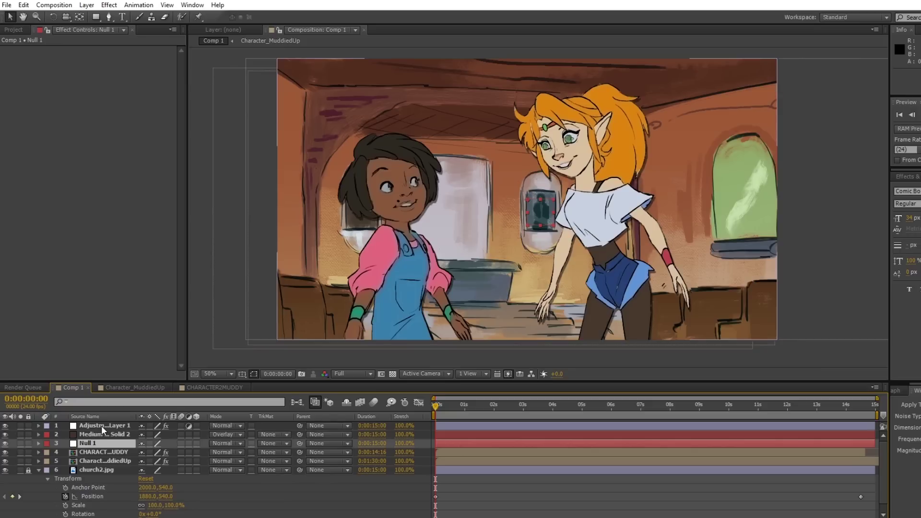
Unlock the church background, parent it and both character layers to Null 1, and test the link by moving the null
{"action": "left_click", "coordinate": [102, 451]}
{"action": "scroll", "coordinate": [115, 461], "scroll_direction": "down", "scroll_amount": 1}
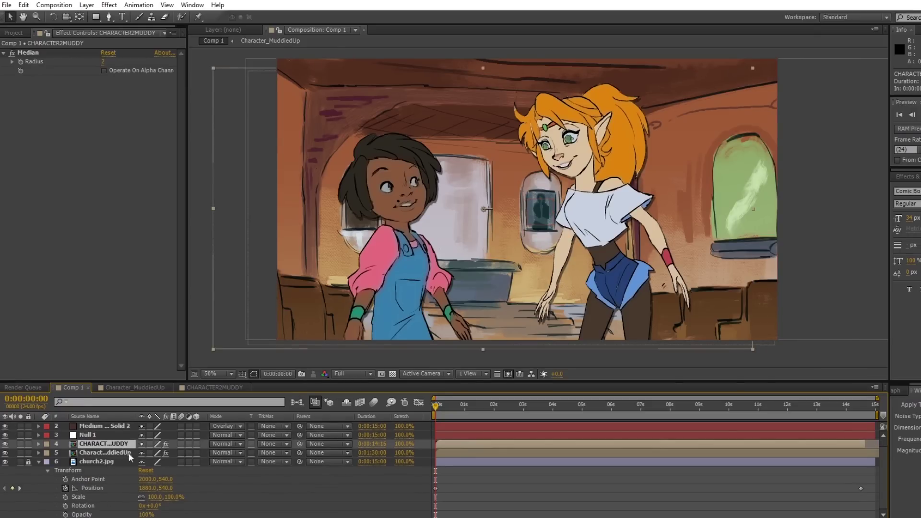
{"action": "left_click", "coordinate": [28, 462]}
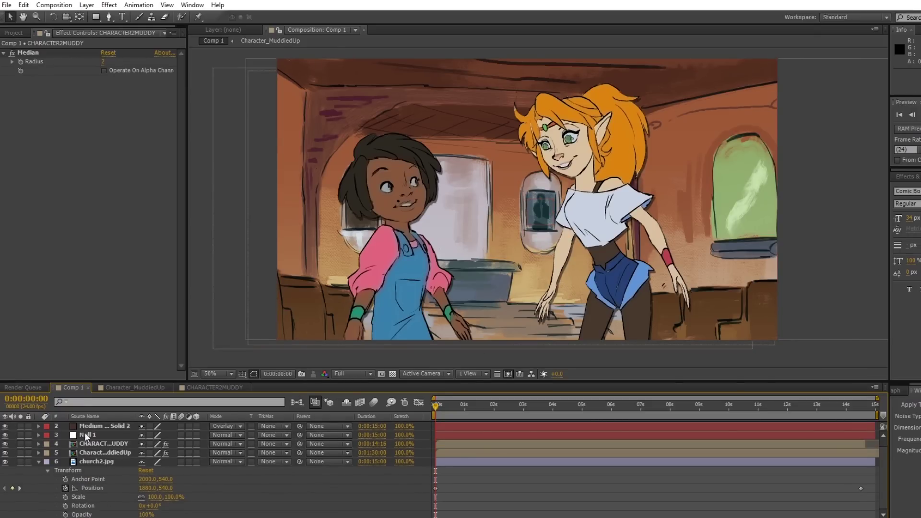
{"action": "left_click", "coordinate": [96, 442]}
{"action": "left_click", "coordinate": [97, 461], "text": "shift"}
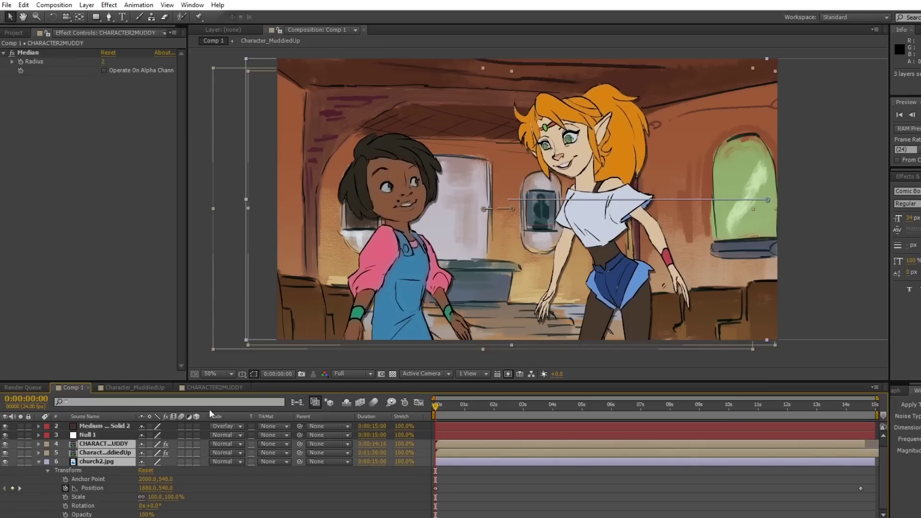
{"action": "left_click", "coordinate": [344, 446]}
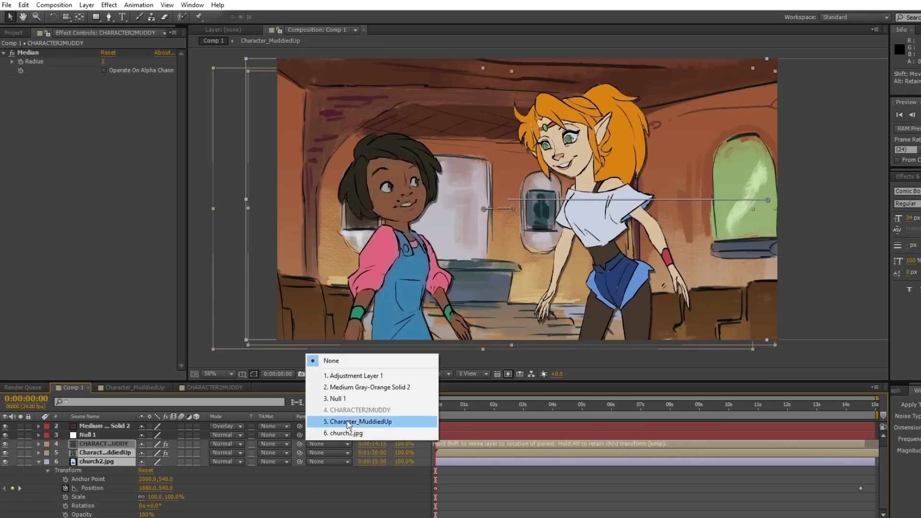
{"action": "left_click", "coordinate": [336, 399]}
{"action": "left_click", "coordinate": [88, 434]}
{"action": "left_click_drag", "start_coordinate": [540, 213], "coordinate": [487, 232]}
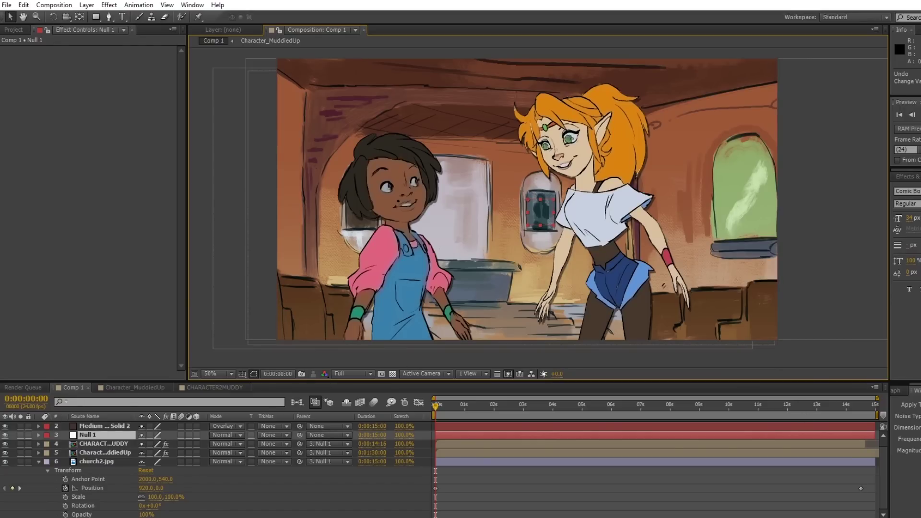
{"action": "left_click", "coordinate": [39, 425]}
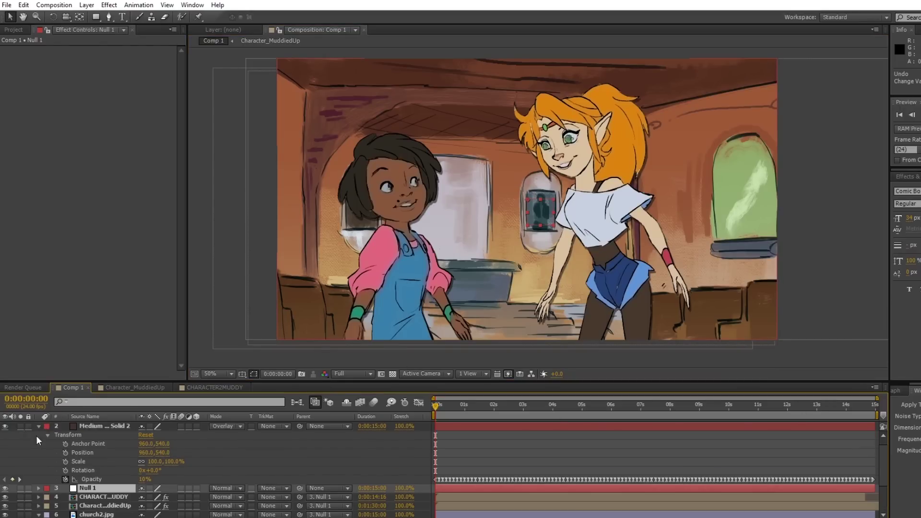
{"action": "left_click", "coordinate": [89, 495]}
{"action": "left_click", "coordinate": [91, 487]}
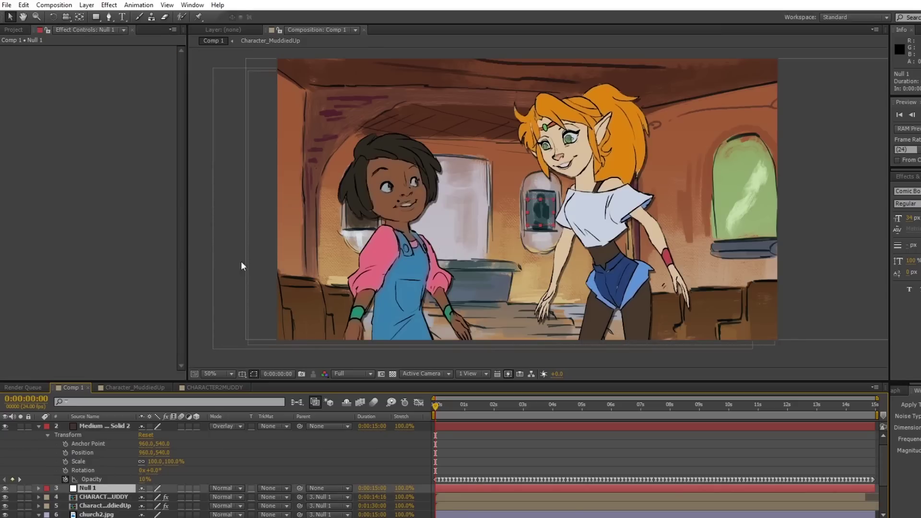
{"action": "left_click", "coordinate": [38, 426]}
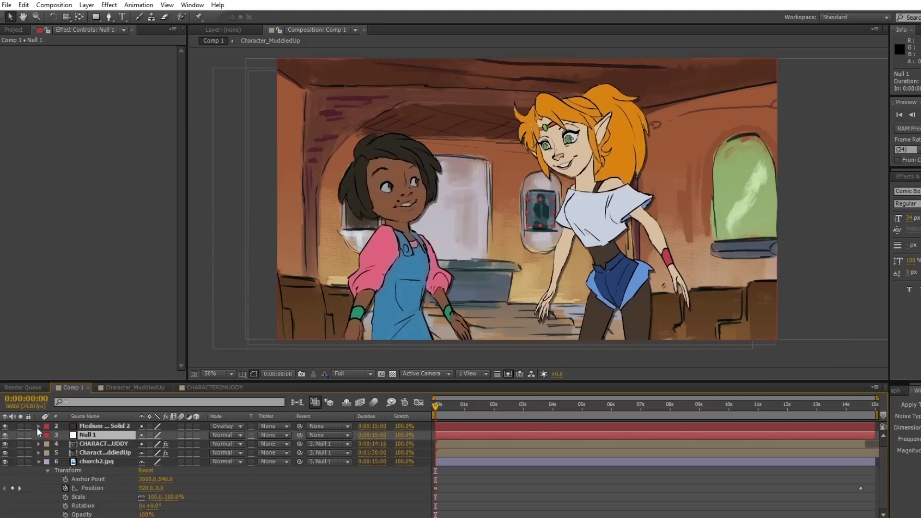
Keyframe Null 1's position at 0:00:00:00 and 0:00:14:15 without changing its value, and select both keyframes
{"action": "left_click", "coordinate": [38, 435]}
{"action": "left_click", "coordinate": [51, 445]}
{"action": "left_click", "coordinate": [46, 444]}
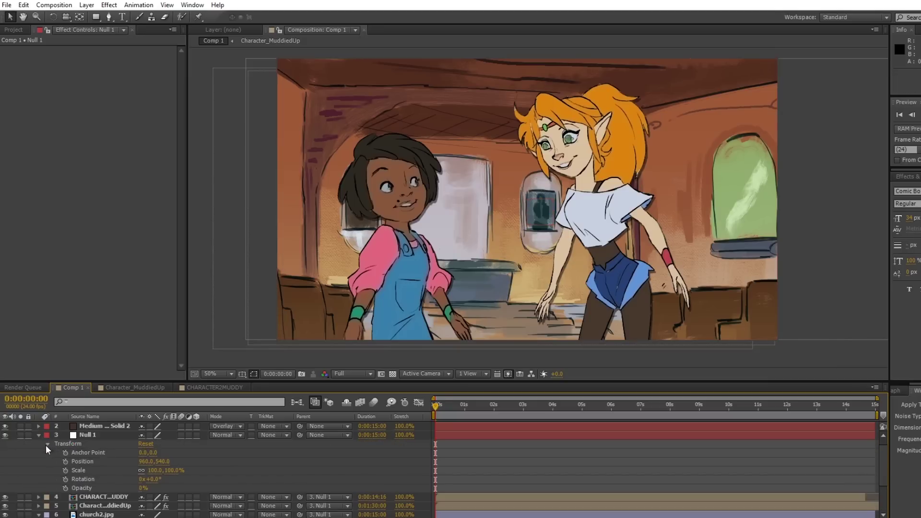
{"action": "left_click", "coordinate": [64, 460]}
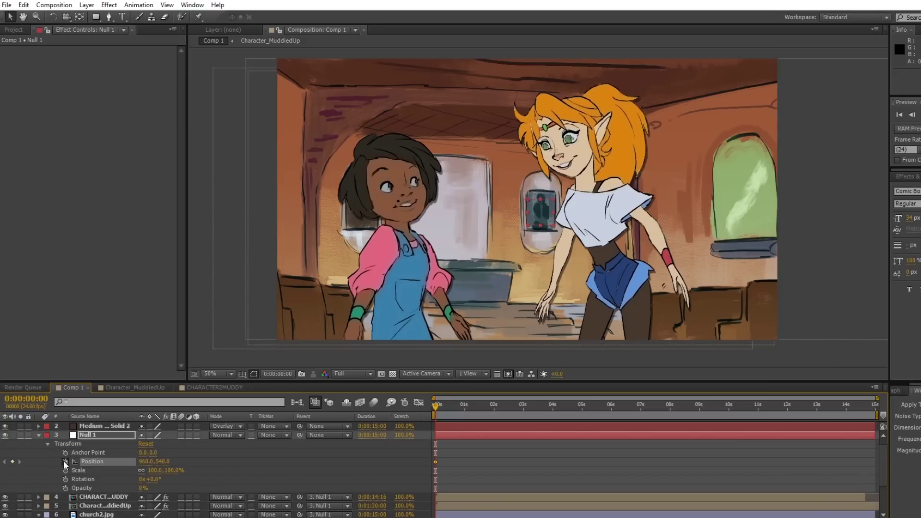
{"action": "left_click_drag", "start_coordinate": [871, 411], "coordinate": [864, 411]}
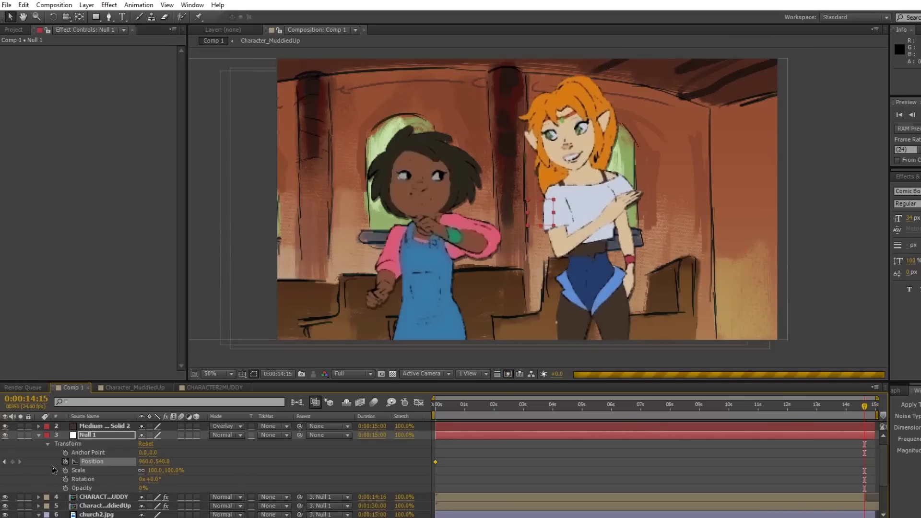
{"action": "left_click", "coordinate": [5, 461]}
{"action": "left_click", "coordinate": [20, 461]}
{"action": "left_click", "coordinate": [5, 461]}
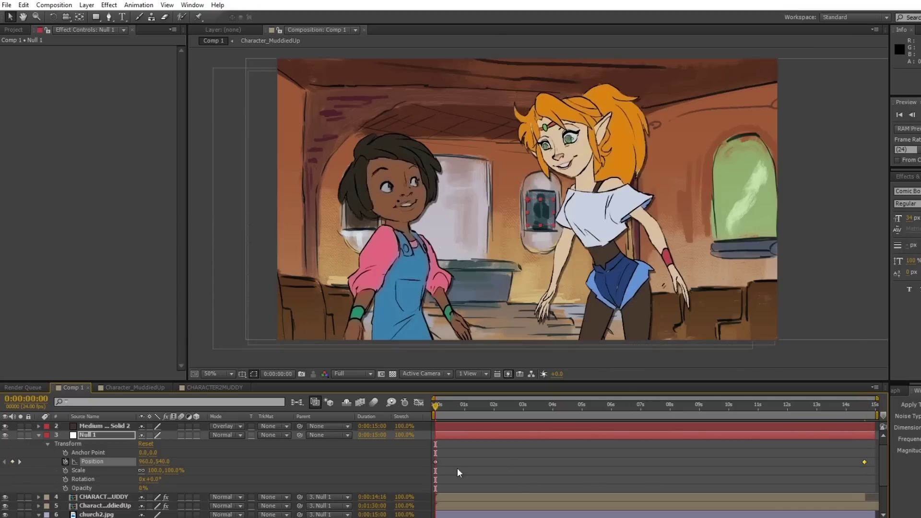
{"action": "left_click", "coordinate": [435, 462]}
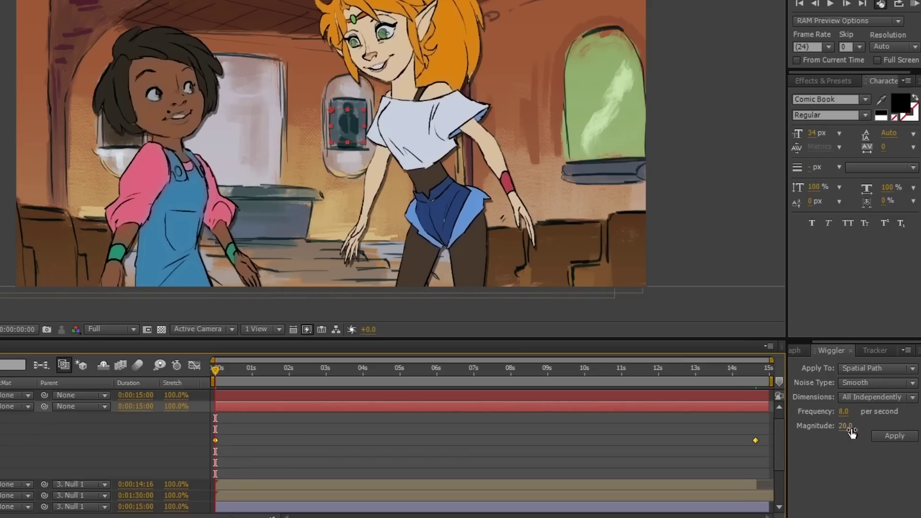
Try the Wiggler with a magnitude of 5 on the null's position keyframes, preview the shake and undo it
{"action": "left_click", "coordinate": [850, 426]}
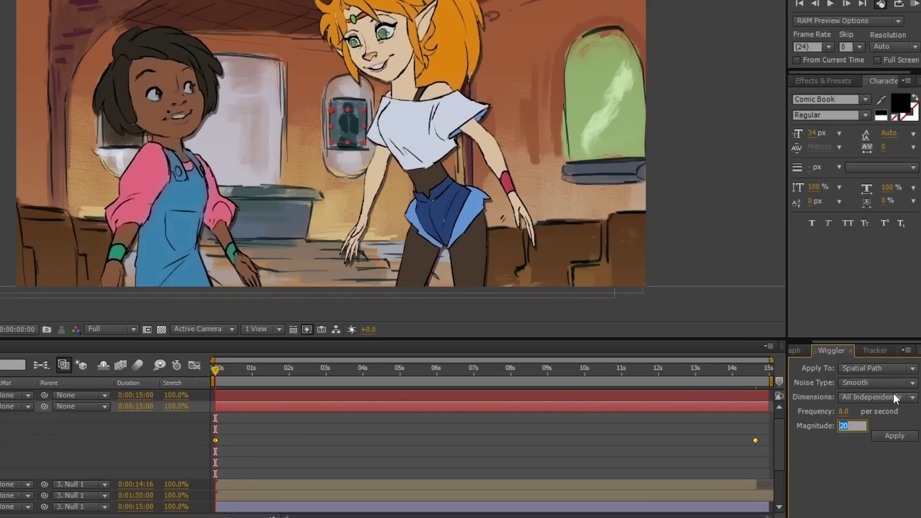
{"action": "type", "text": "5."}
{"action": "left_click", "coordinate": [889, 435]}
{"action": "left_click", "coordinate": [913, 4]}
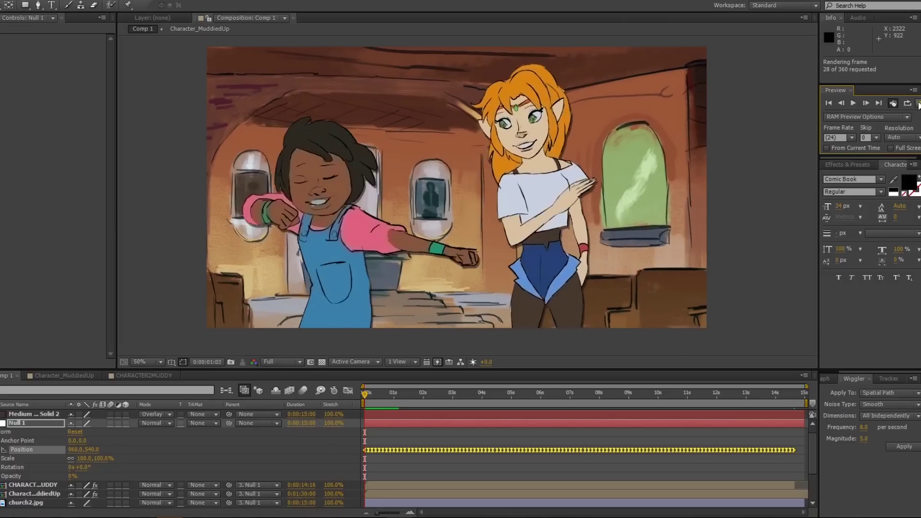
{"action": "key", "text": "space"}
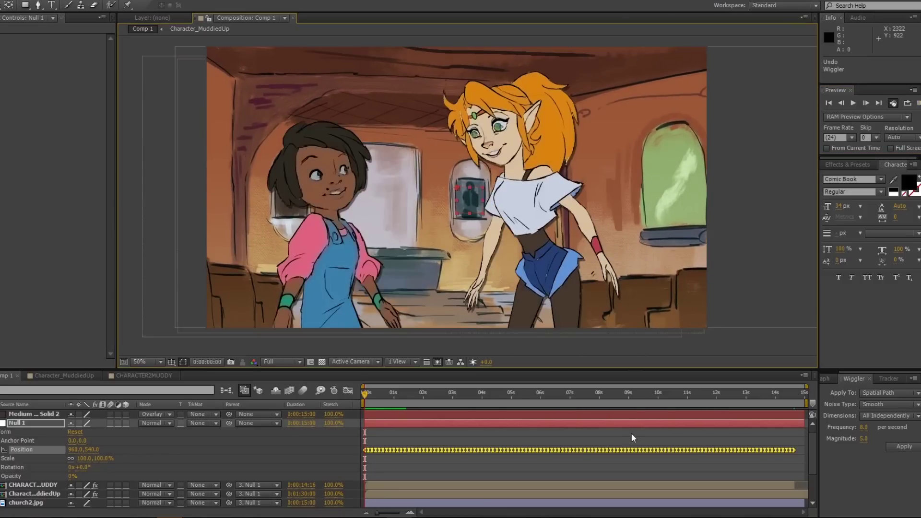
{"action": "key", "text": "ctrl+z"}
Set the Wiggler to a frequency of 2 per second and magnitude of 2, try it on the null's position and undo the wiggle
{"action": "left_click", "coordinate": [864, 427]}
{"action": "left_click", "coordinate": [864, 427]}
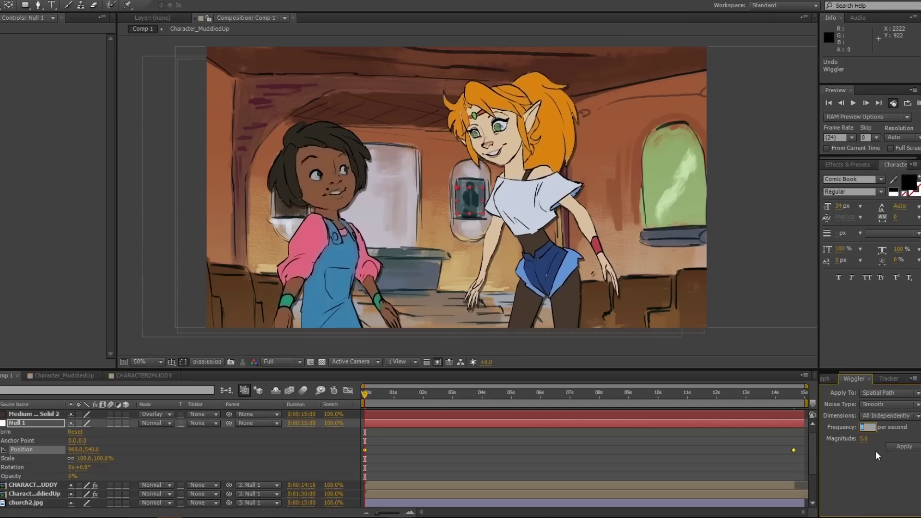
{"action": "left_click", "coordinate": [864, 439]}
{"action": "left_click", "coordinate": [900, 489]}
{"action": "left_click", "coordinate": [903, 447]}
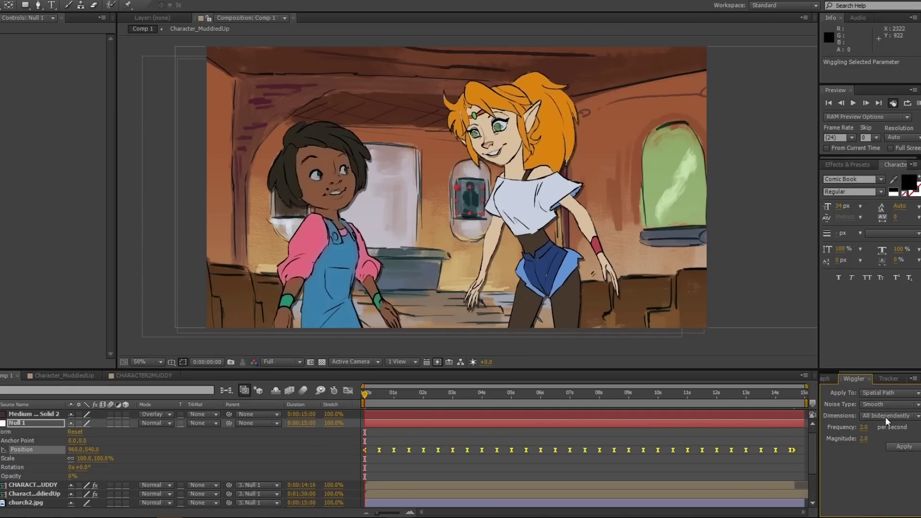
{"action": "left_click", "coordinate": [917, 103]}
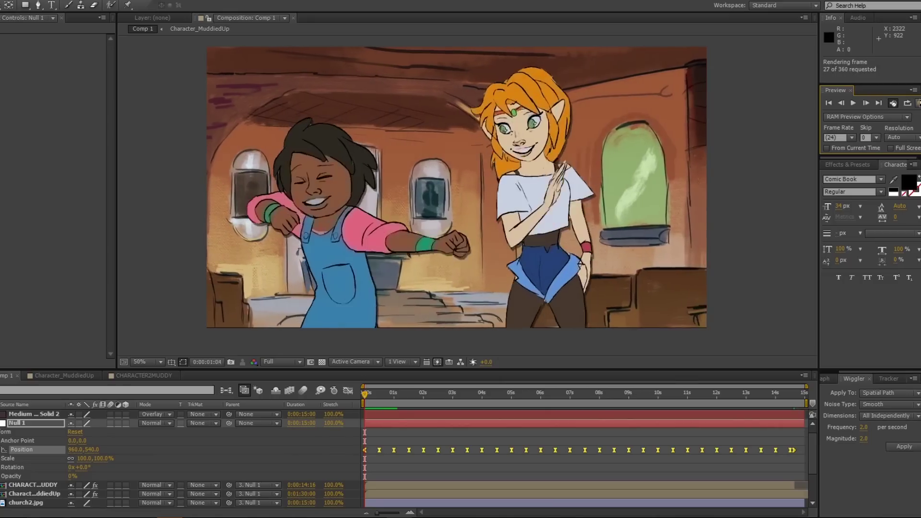
{"action": "key", "text": "ctrl+z"}
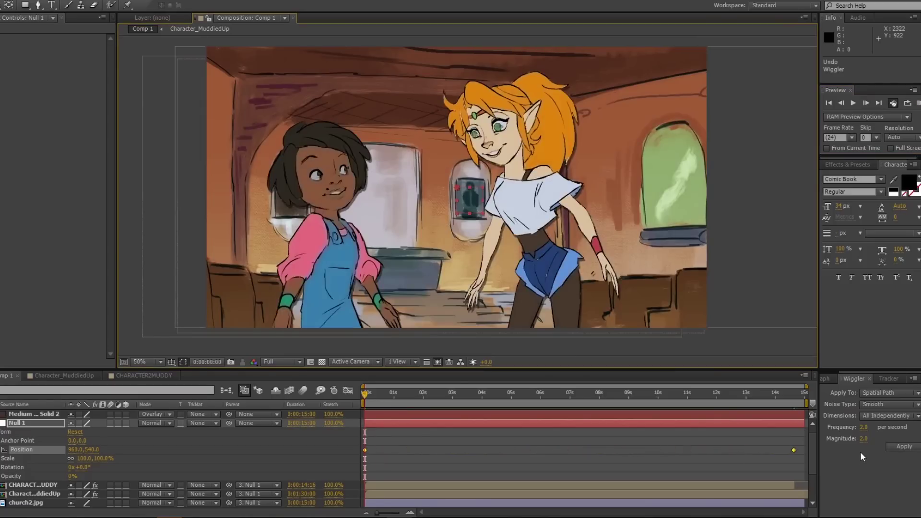
Apply the Wiggler to the null's position keyframes with a magnitude of 5 and preview the motion
{"action": "type", "text": "5"}
{"action": "left_click", "coordinate": [895, 446]}
{"action": "key", "text": "KP_0"}
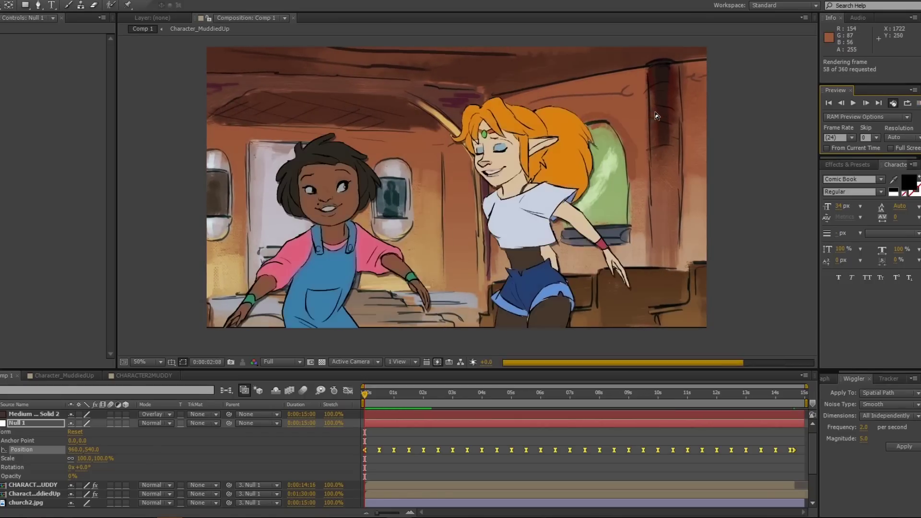
{"action": "left_click", "coordinate": [918, 103]}
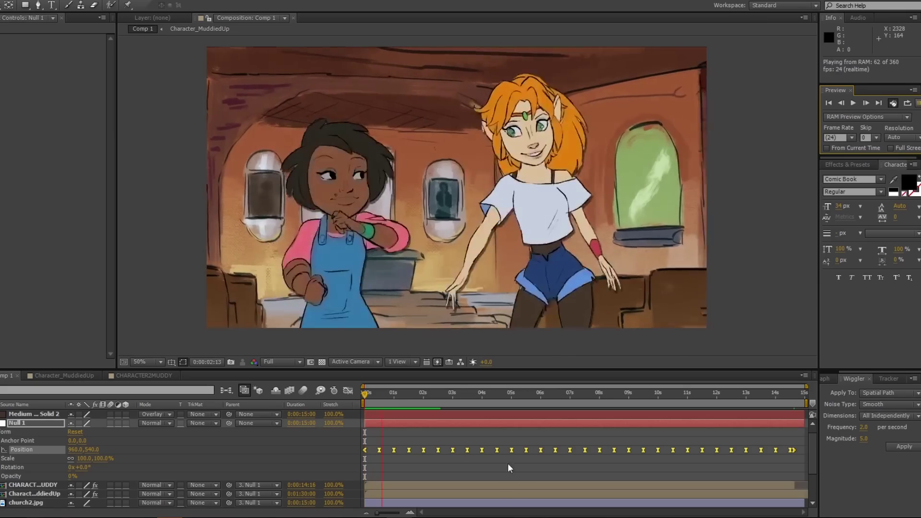
Convert all of the null's wiggled position keyframes to hold keyframes and preview the camera jitter
{"action": "left_click", "coordinate": [424, 450]}
{"action": "right_click", "coordinate": [424, 450]}
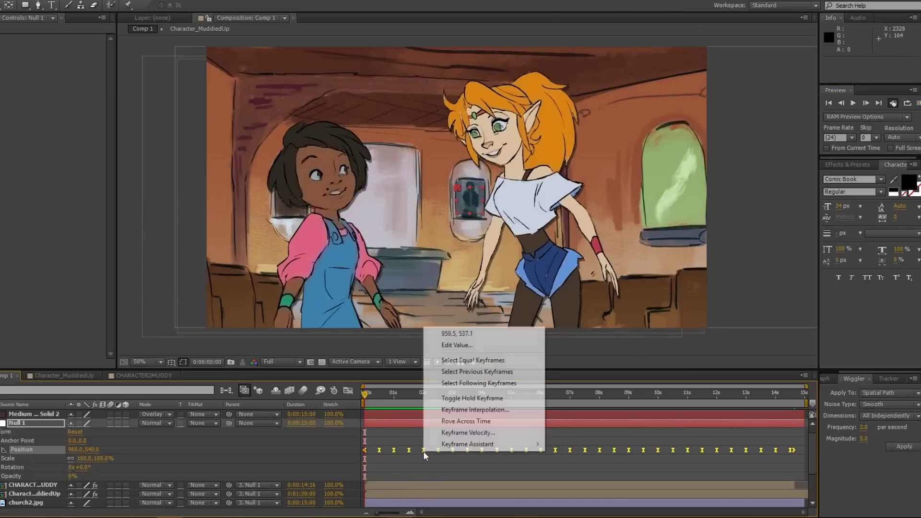
{"action": "left_click", "coordinate": [460, 399]}
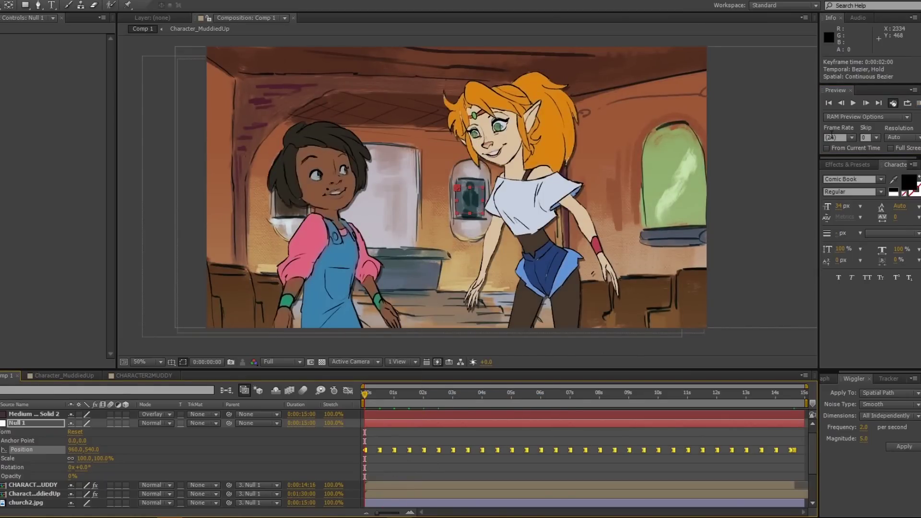
{"action": "key", "text": "KP_0"}
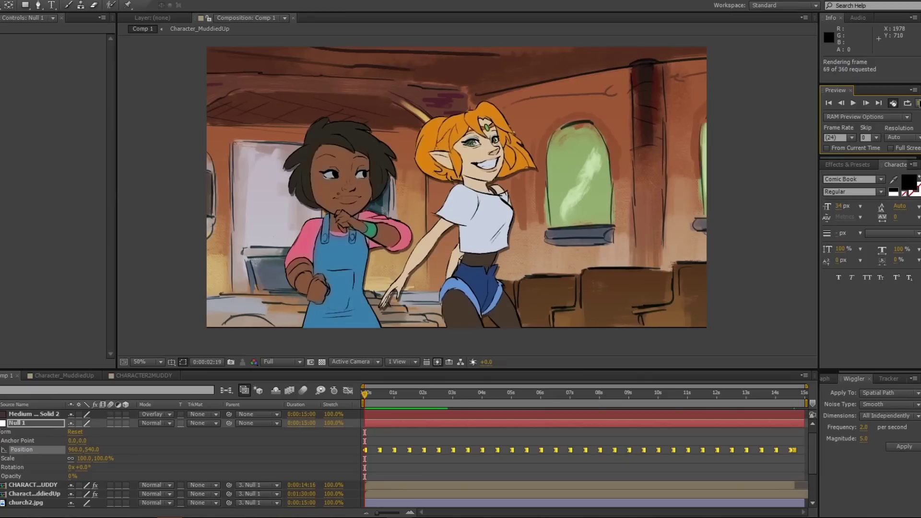
{"action": "left_click", "coordinate": [919, 104]}
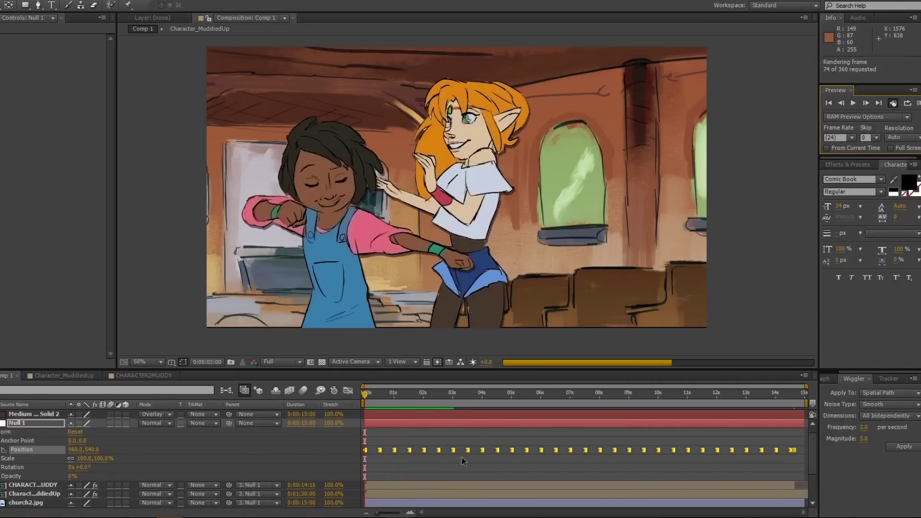
Turn off hold for the null's position keyframes between about 2 and 4.5 seconds
{"action": "left_click", "coordinate": [435, 440]}
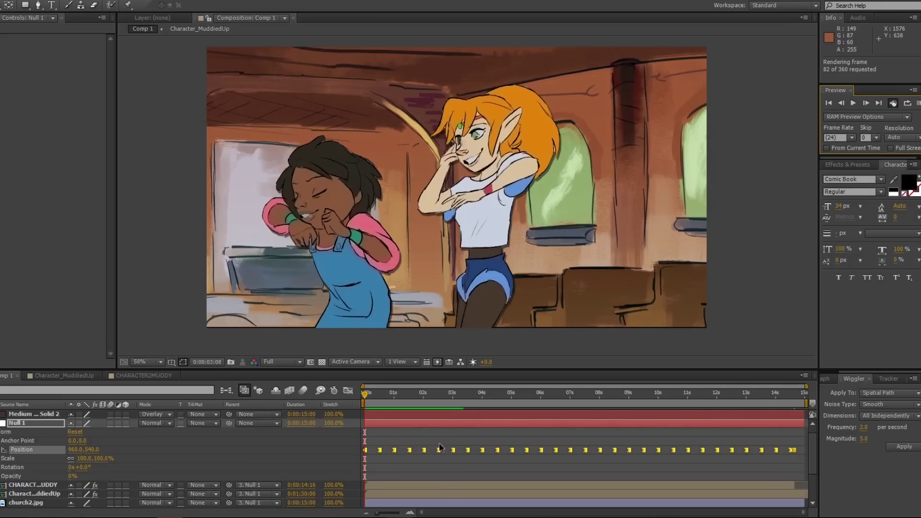
{"action": "left_click", "coordinate": [441, 437]}
{"action": "left_click", "coordinate": [442, 436]}
{"action": "left_click_drag", "start_coordinate": [426, 435], "coordinate": [499, 451]}
{"action": "right_click", "coordinate": [498, 449]}
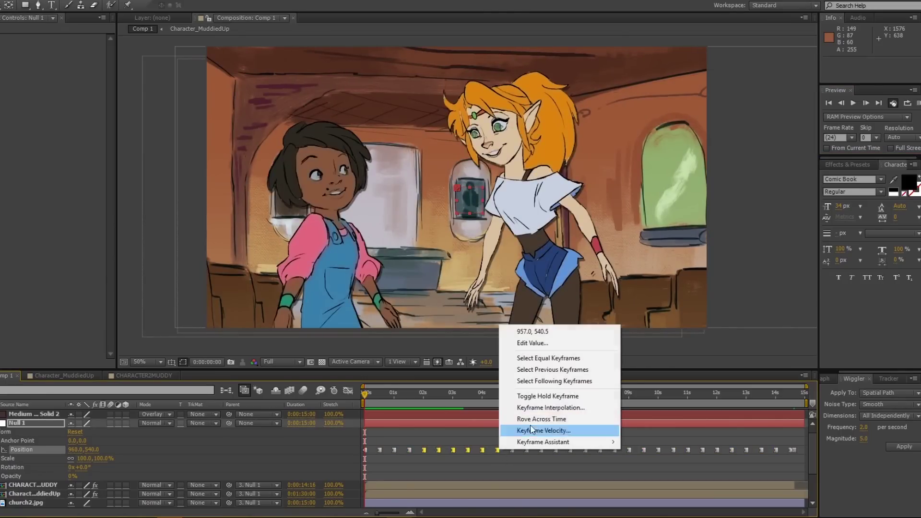
{"action": "left_click", "coordinate": [555, 359]}
Turn off hold for the null's position keyframes between about 9 and 11 seconds and preview the scene
{"action": "right_click", "coordinate": [496, 448]}
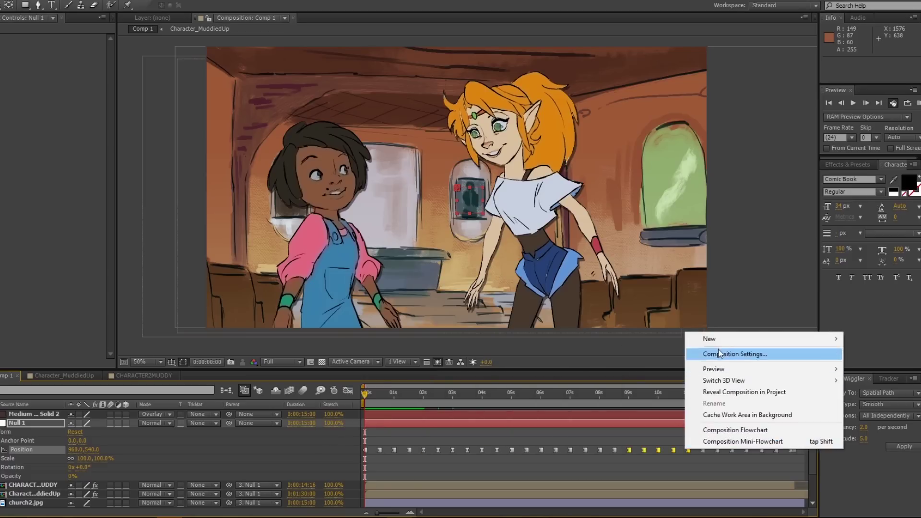
{"action": "right_click", "coordinate": [658, 449]}
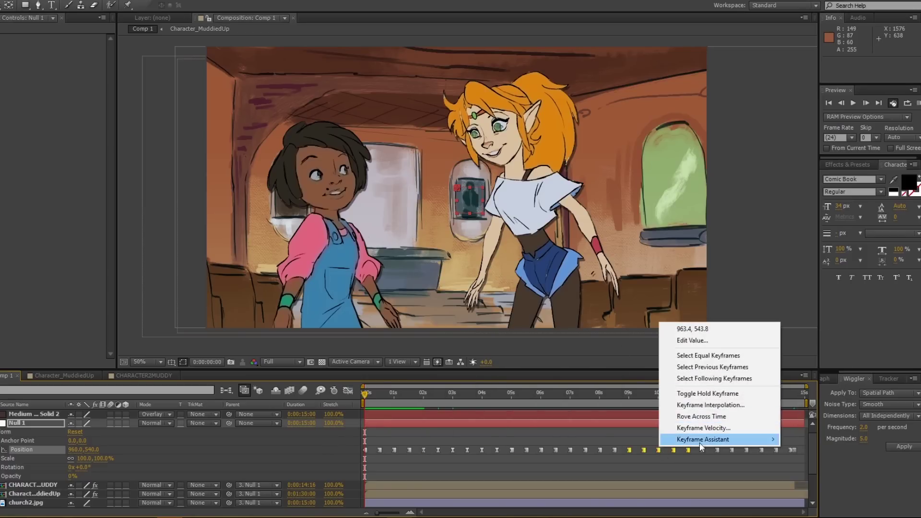
{"action": "mouse_move", "coordinate": [691, 440]}
{"action": "left_click", "coordinate": [599, 462]}
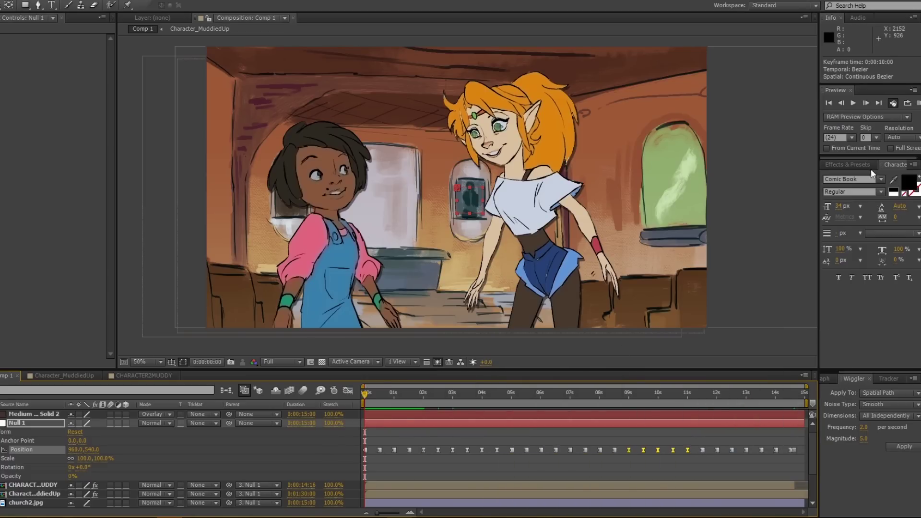
{"action": "left_click", "coordinate": [918, 103]}
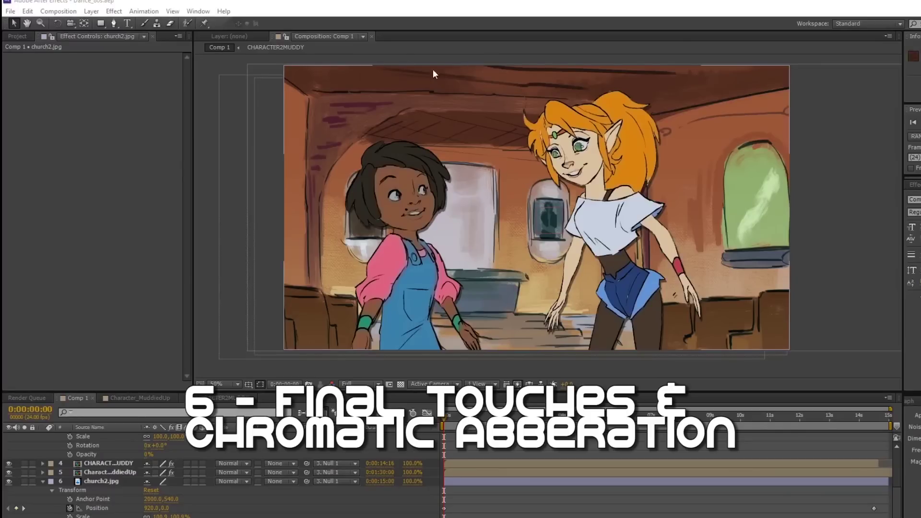
Create a new 1920 × 1080, 24 fps composition named MASTER
{"action": "left_click", "coordinate": [208, 54]}
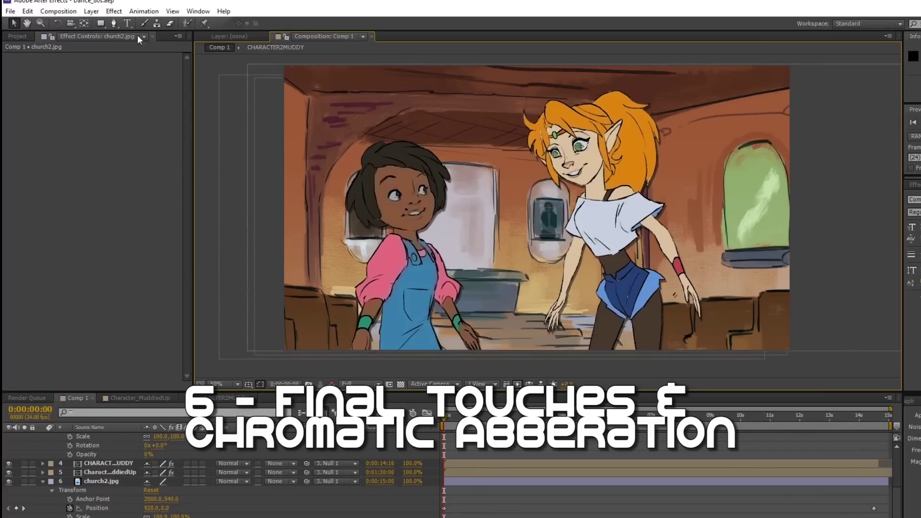
{"action": "left_click", "coordinate": [60, 13]}
{"action": "left_click", "coordinate": [65, 28]}
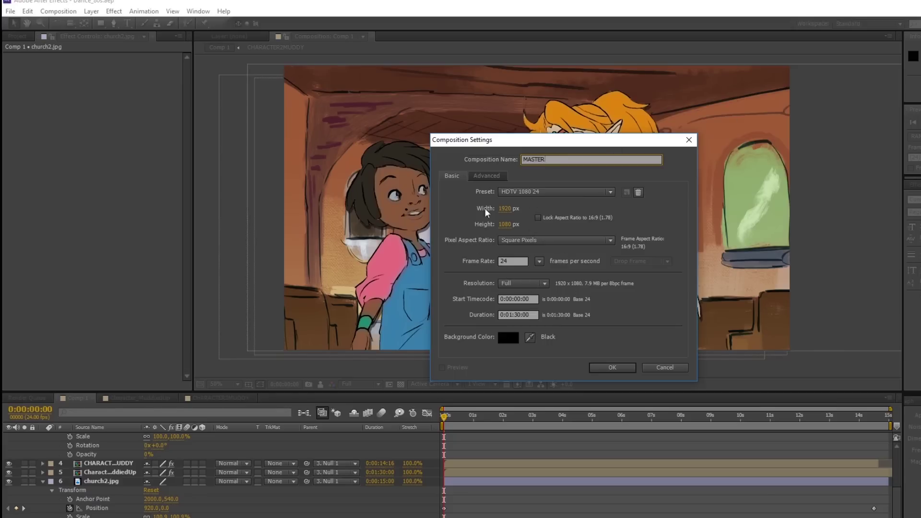
{"action": "left_click", "coordinate": [604, 364]}
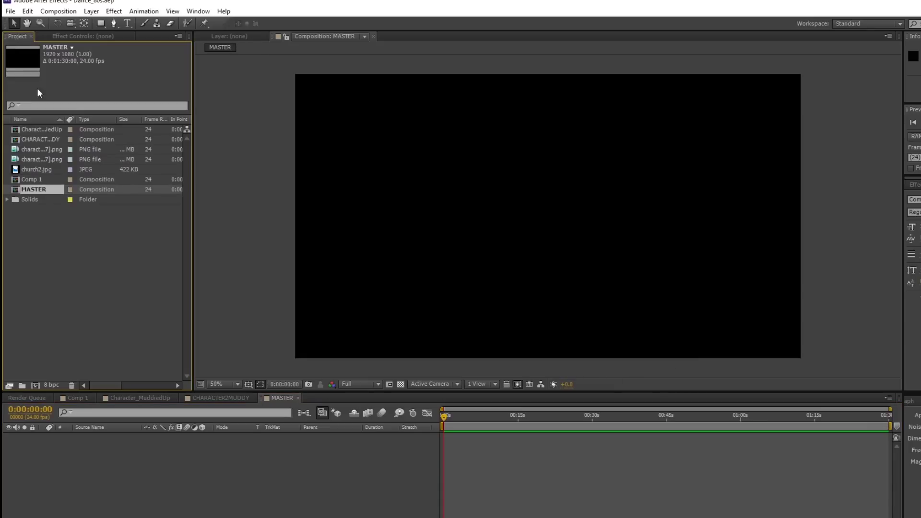
Place Comp 1 in the MASTER composition and apply the Add Grain effect to it
{"action": "left_click_drag", "start_coordinate": [33, 180], "coordinate": [544, 220]}
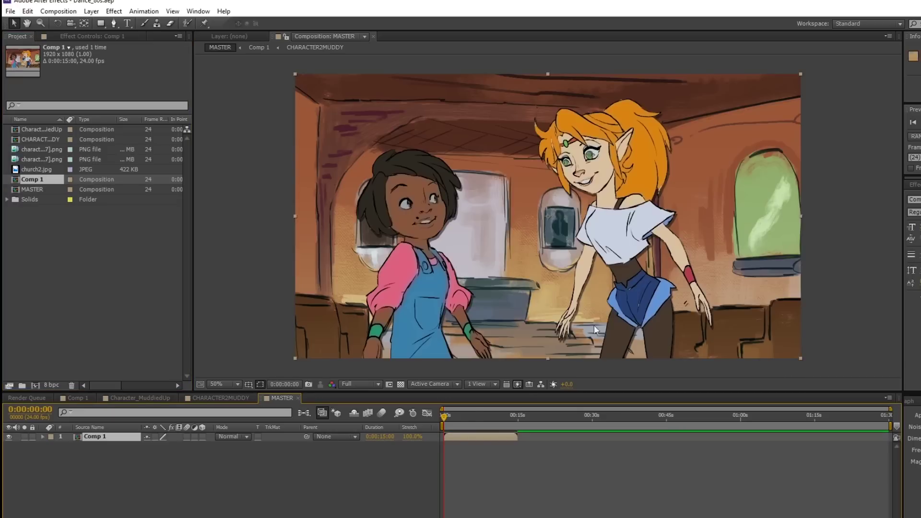
{"action": "left_click_drag", "start_coordinate": [468, 411], "coordinate": [376, 429]}
{"action": "left_click", "coordinate": [114, 11]}
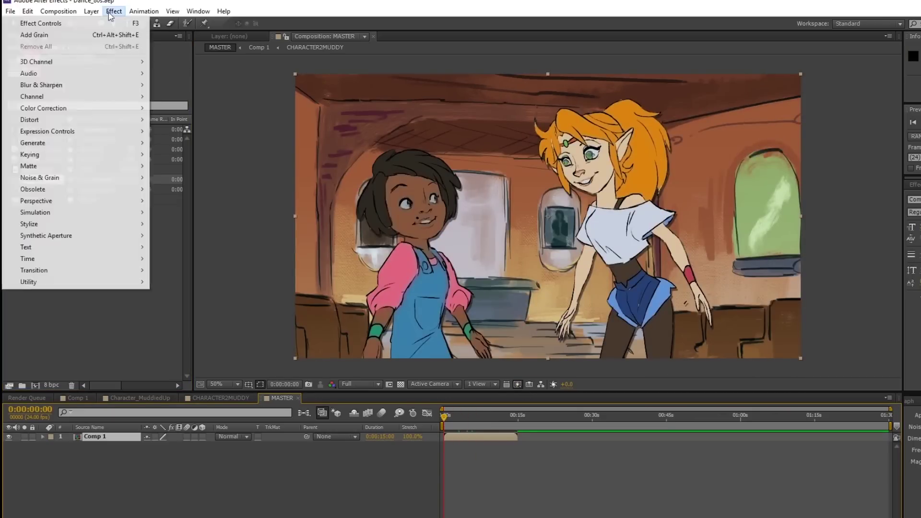
{"action": "mouse_move", "coordinate": [51, 177]}
{"action": "left_click", "coordinate": [176, 179]}
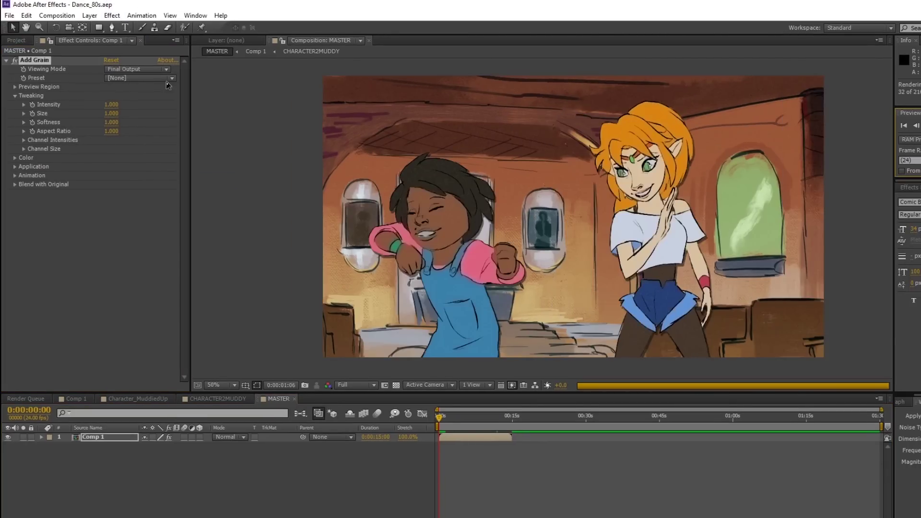
Try the Add Grain viewing modes, return to Final Output and preview the grain
{"action": "key", "text": "space"}
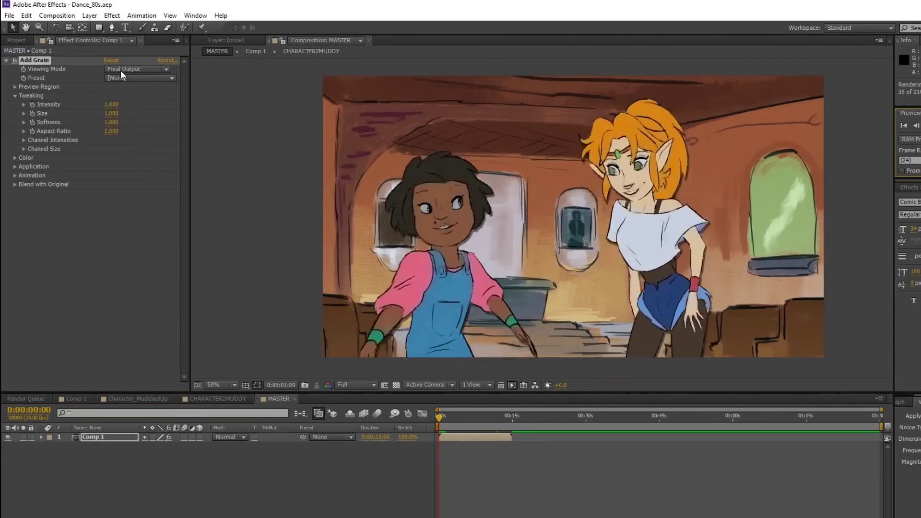
{"action": "left_click", "coordinate": [134, 68]}
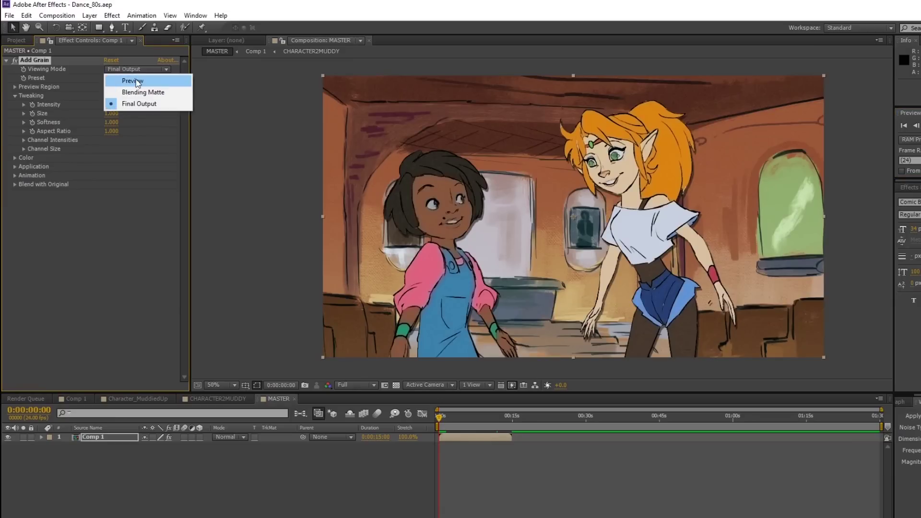
{"action": "left_click", "coordinate": [180, 79]}
{"action": "left_click", "coordinate": [155, 70]}
{"action": "left_click", "coordinate": [144, 105]}
{"action": "key", "text": "KP_0"}
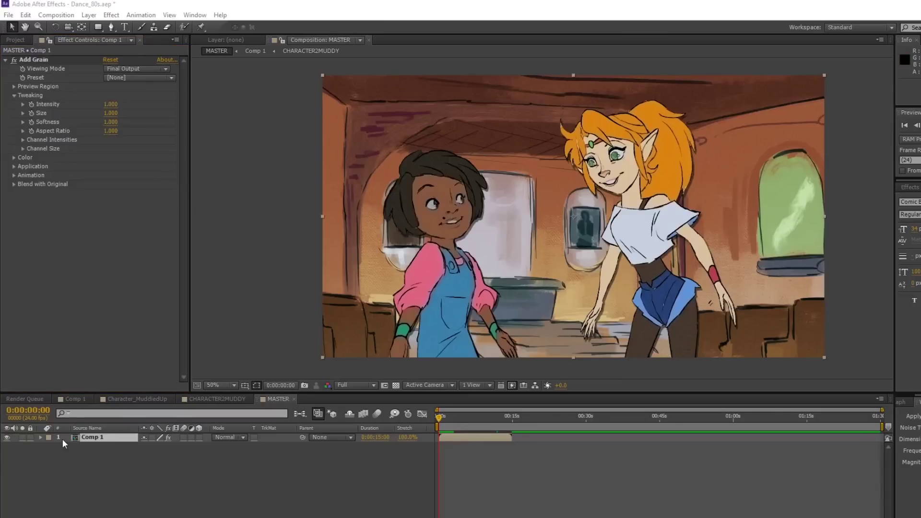
Apply Fast Blur with a blurriness of 1 to the Comp 1 layer, save the project and preview the result
{"action": "left_click", "coordinate": [99, 439]}
{"action": "left_click", "coordinate": [111, 15]}
{"action": "mouse_move", "coordinate": [113, 91]}
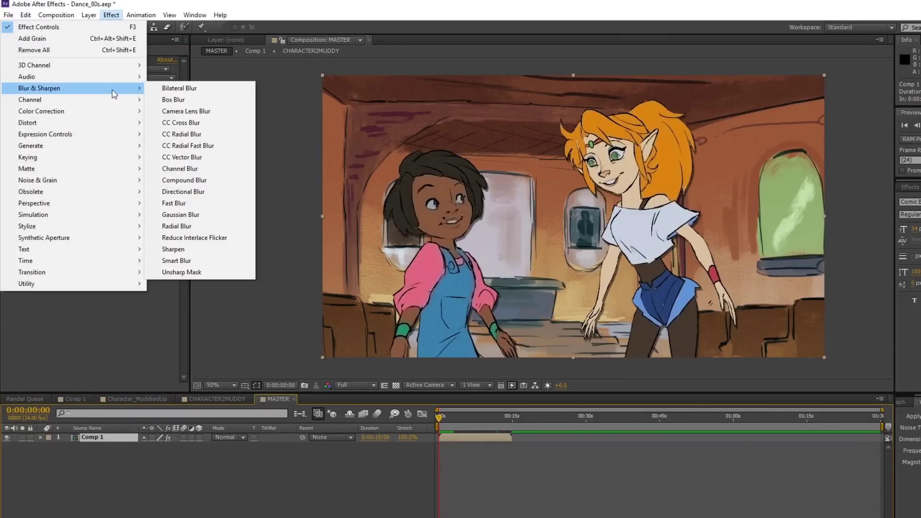
{"action": "left_click", "coordinate": [174, 202]}
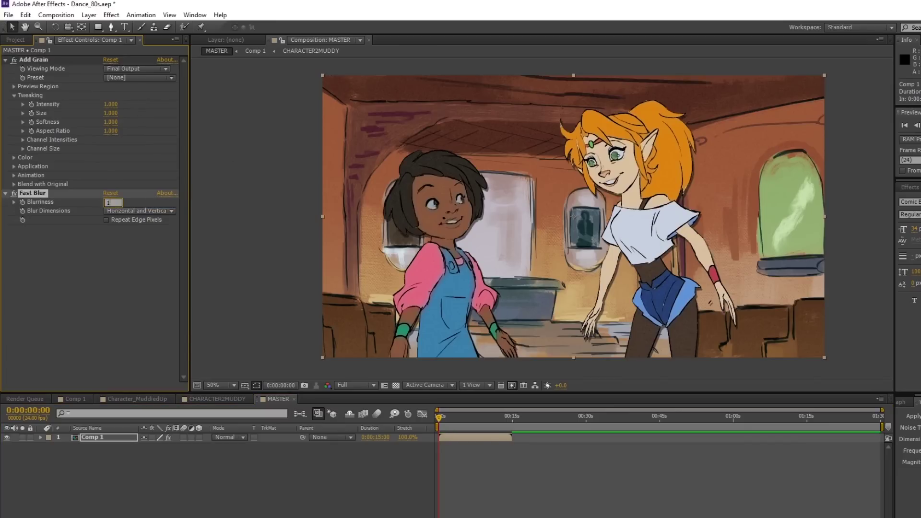
{"action": "key", "text": "ctrl+s"}
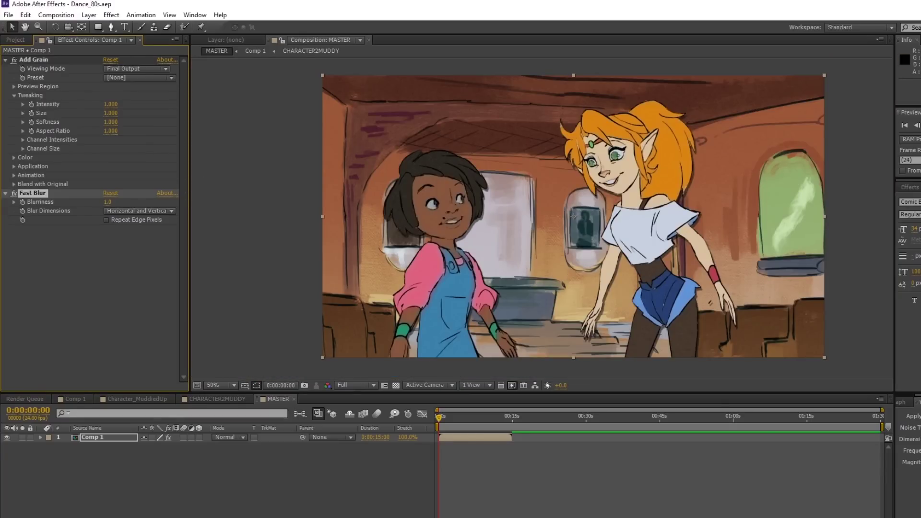
{"action": "key", "text": "KP_0"}
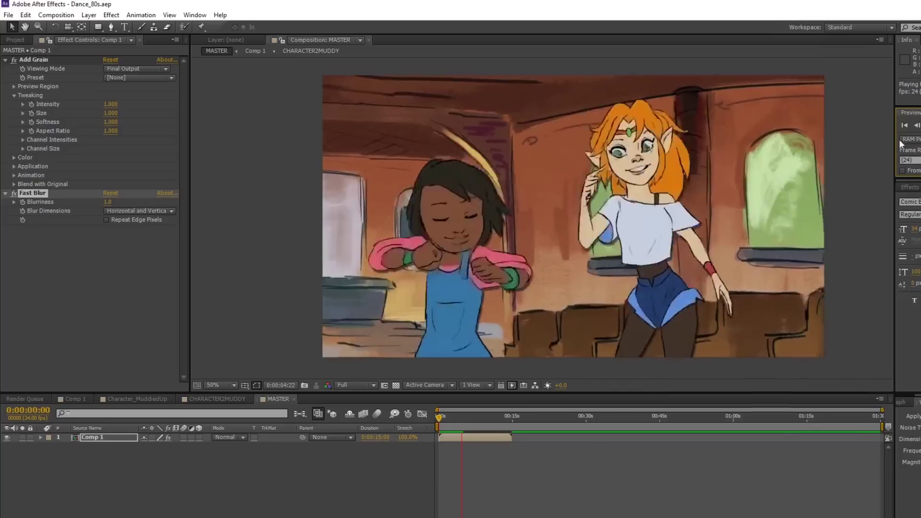
{"action": "key", "text": "space"}
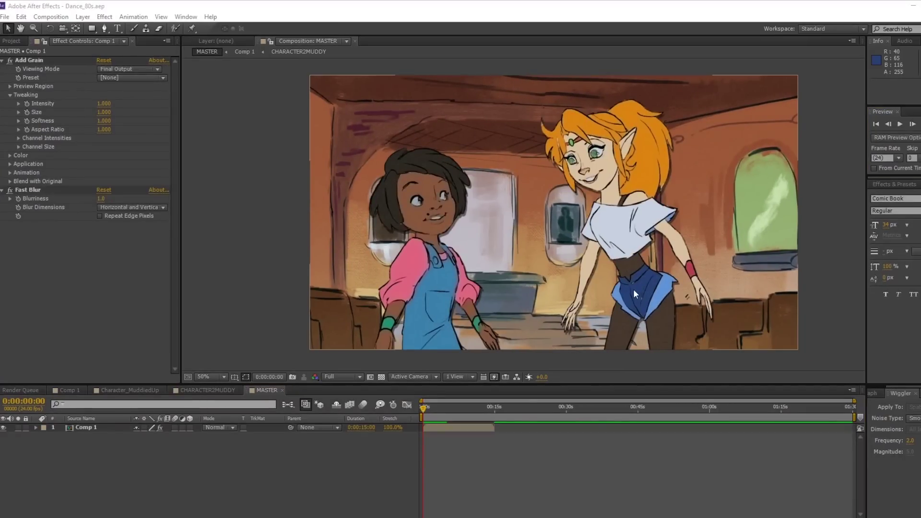
{"action": "left_click", "coordinate": [281, 469]}
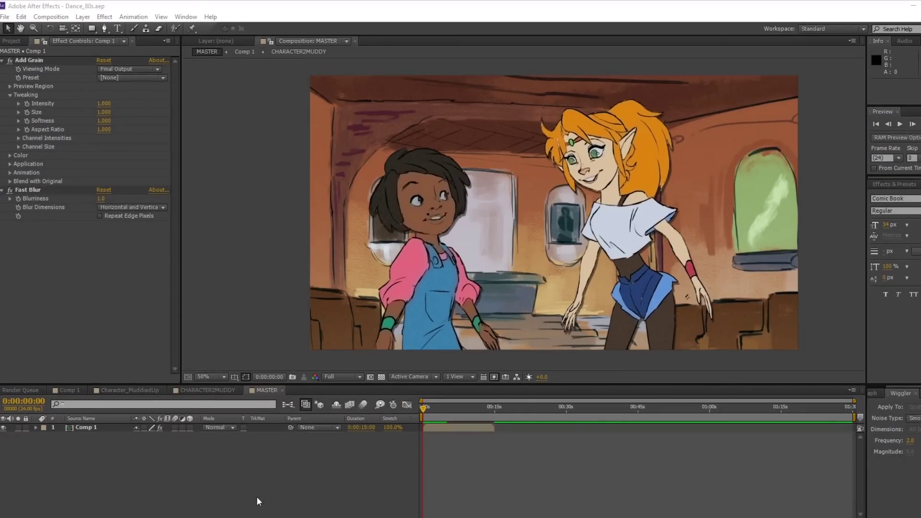
{"action": "left_click", "coordinate": [96, 428]}
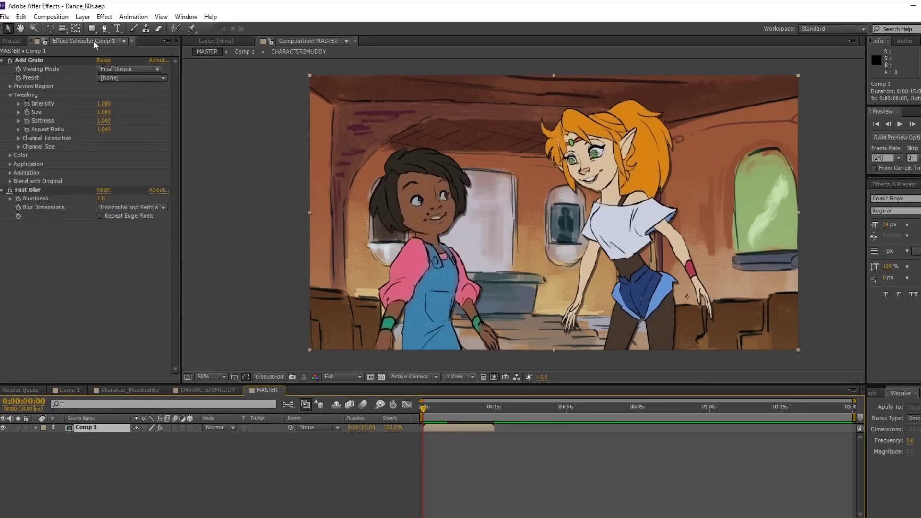
{"action": "left_click", "coordinate": [87, 20]}
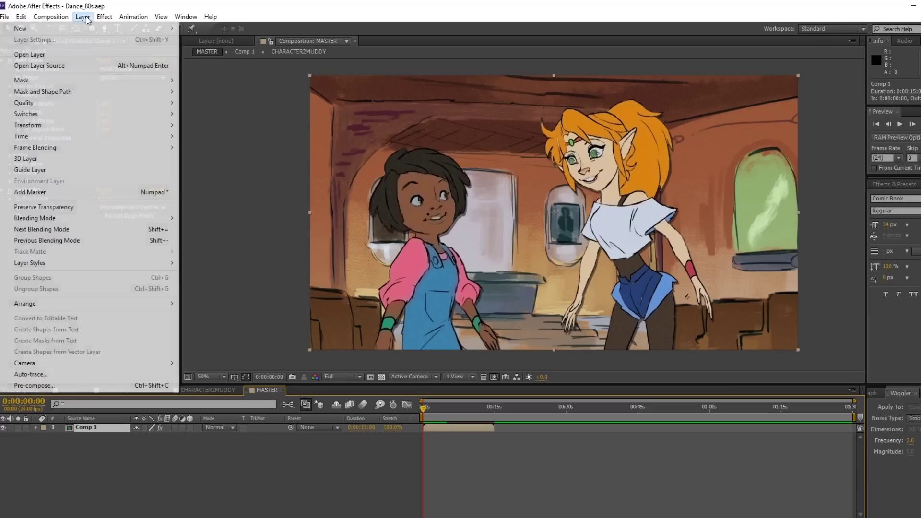
{"action": "left_click", "coordinate": [235, 313]}
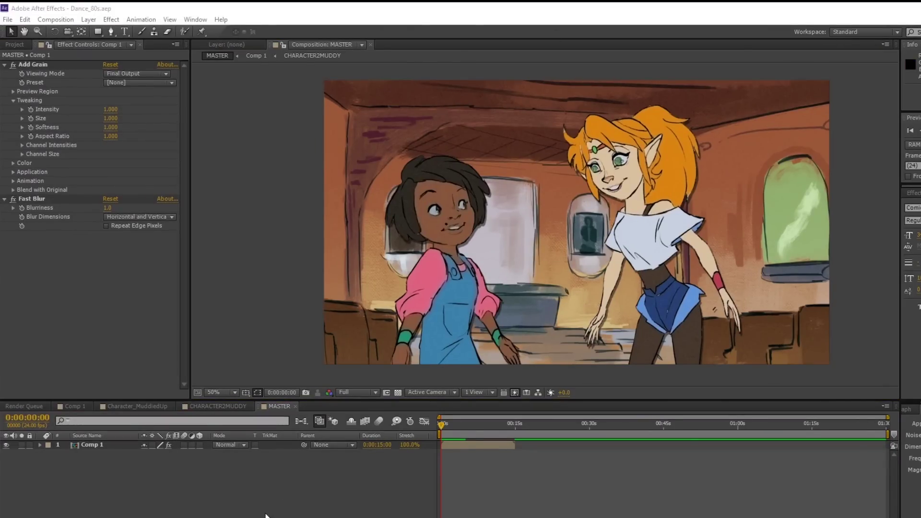
Pre-compose the Comp 1 layer as FINALMASTER, keeping its grain and blur effects on the layer in MASTER
{"action": "left_click", "coordinate": [102, 445]}
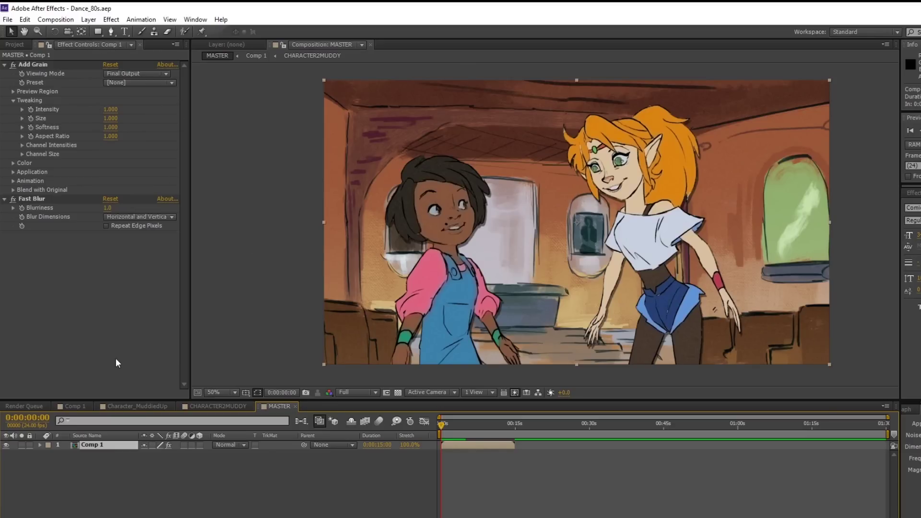
{"action": "left_click", "coordinate": [93, 21]}
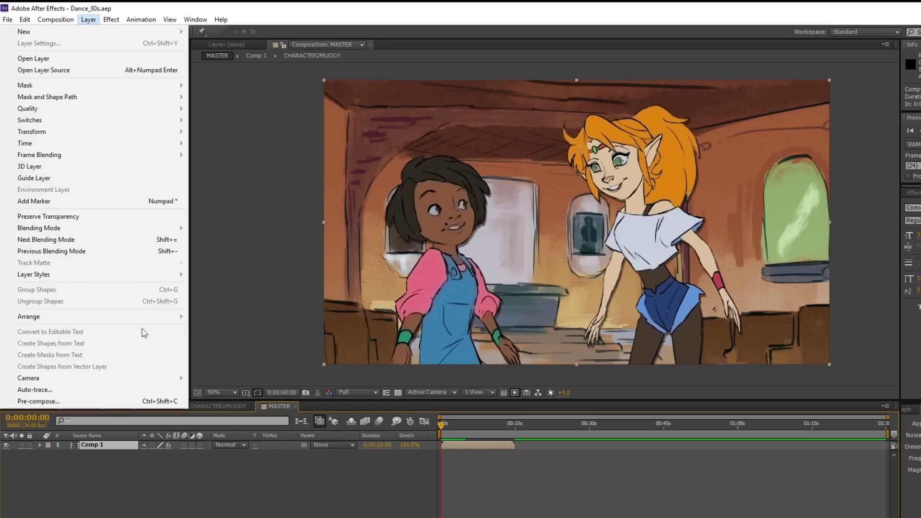
{"action": "left_click", "coordinate": [238, 330]}
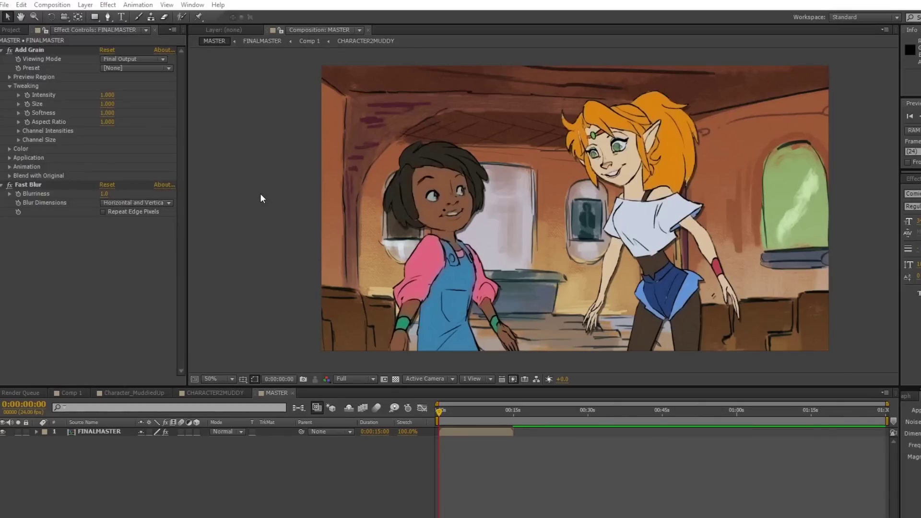
Create a 1920 × 1080, 24 fps composition named FINALMASTER, 1:30 long, and place the MASTER composition in it
{"action": "left_click", "coordinate": [260, 194]}
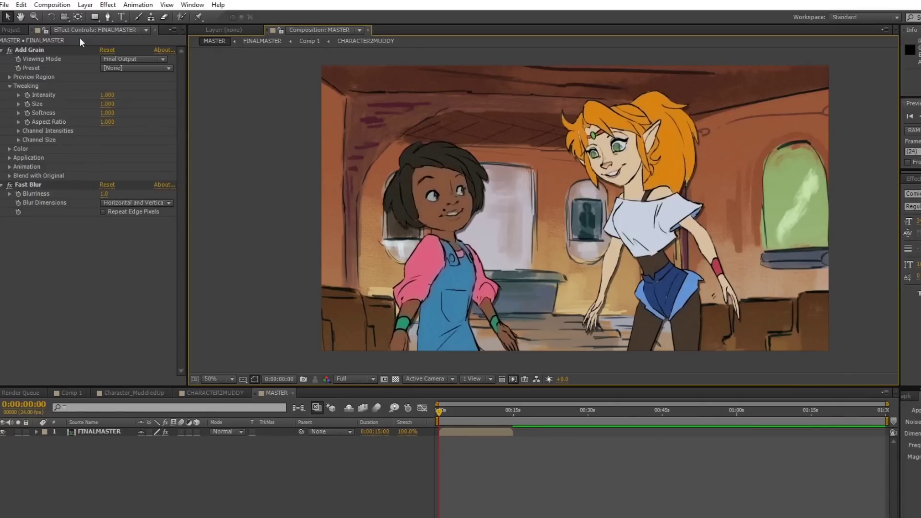
{"action": "left_click", "coordinate": [52, 5]}
{"action": "left_click", "coordinate": [68, 13]}
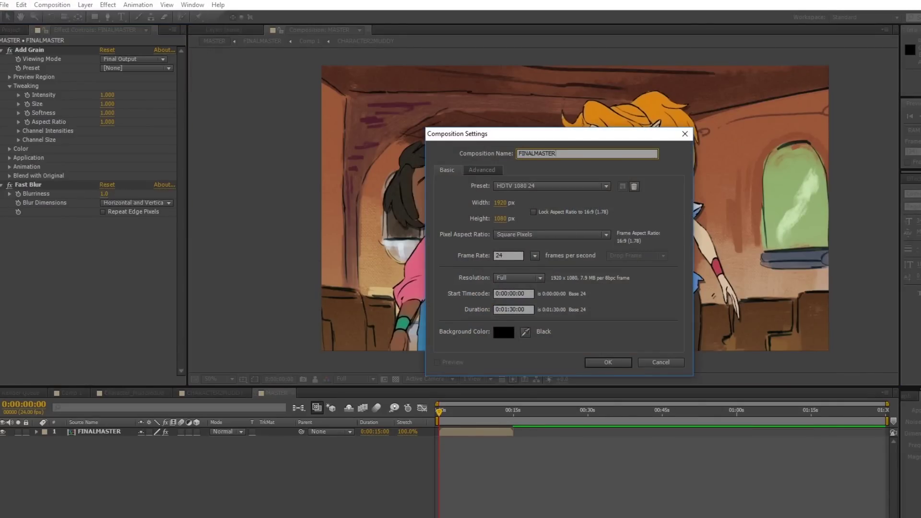
{"action": "key", "text": "Return"}
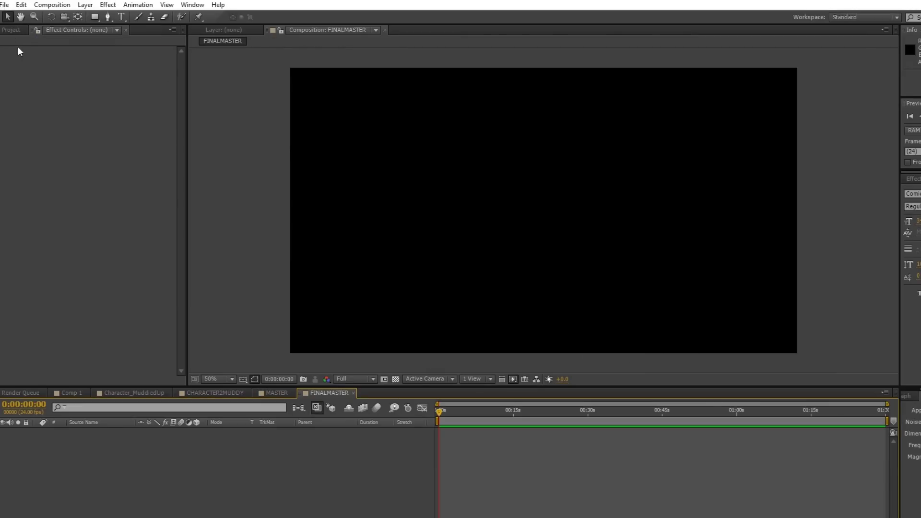
{"action": "left_click", "coordinate": [10, 29]}
{"action": "left_click_drag", "start_coordinate": [29, 203], "coordinate": [539, 204]}
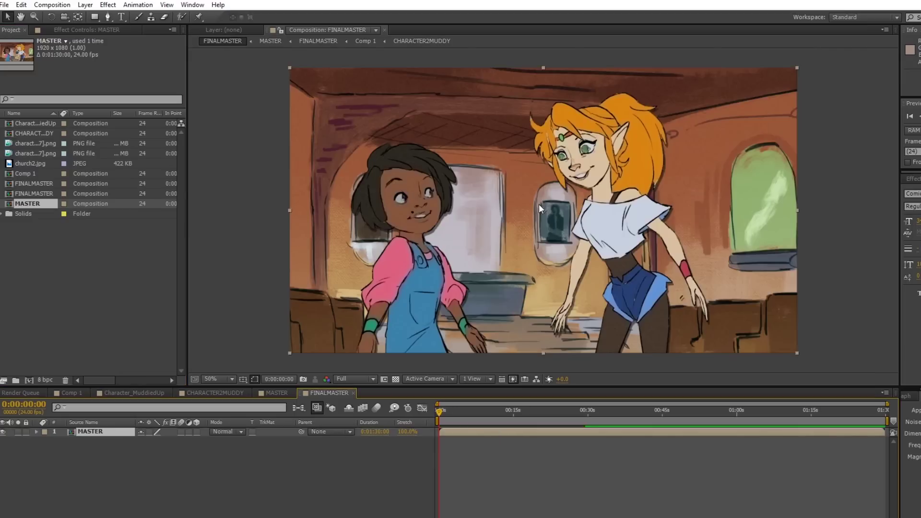
{"action": "left_click", "coordinate": [239, 213]}
Apply the Set Channels effect to the MASTER layer in the FINALMASTER composition
{"action": "left_click", "coordinate": [102, 430]}
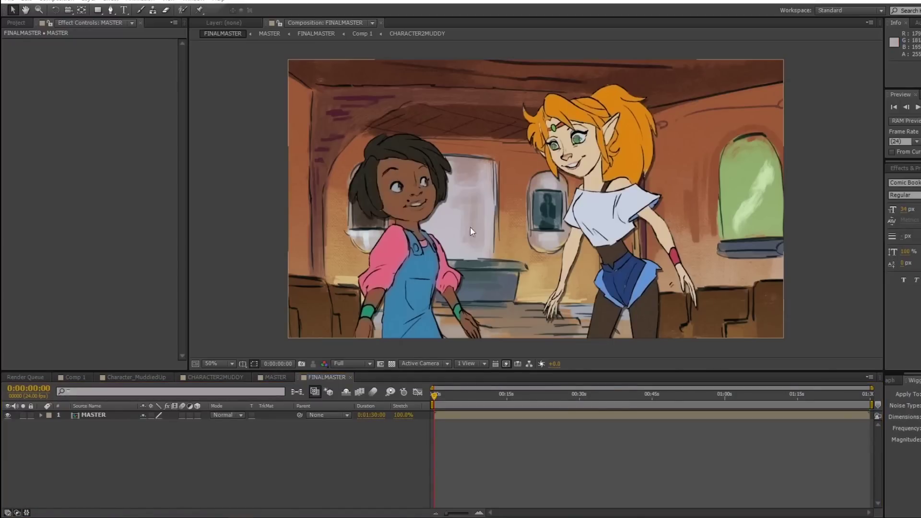
{"action": "left_click", "coordinate": [116, 415]}
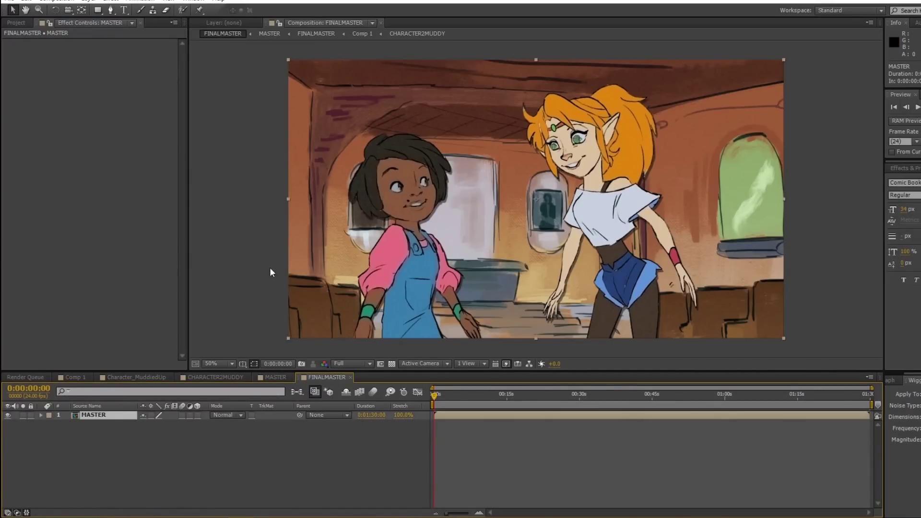
{"action": "left_click", "coordinate": [109, 2]}
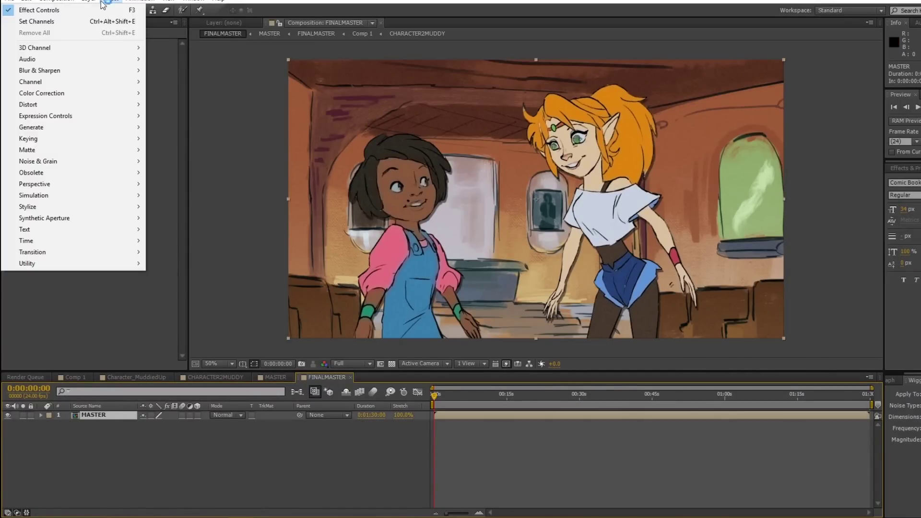
{"action": "mouse_move", "coordinate": [109, 82]}
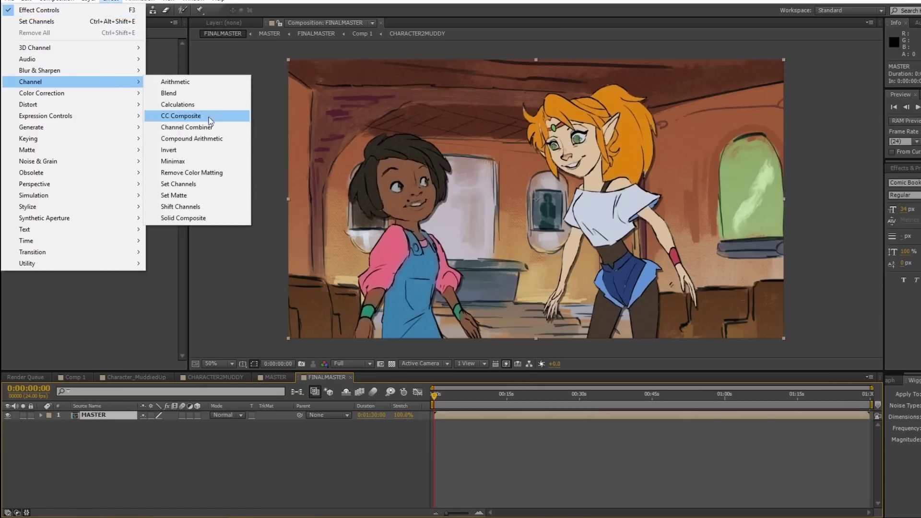
{"action": "left_click", "coordinate": [182, 184]}
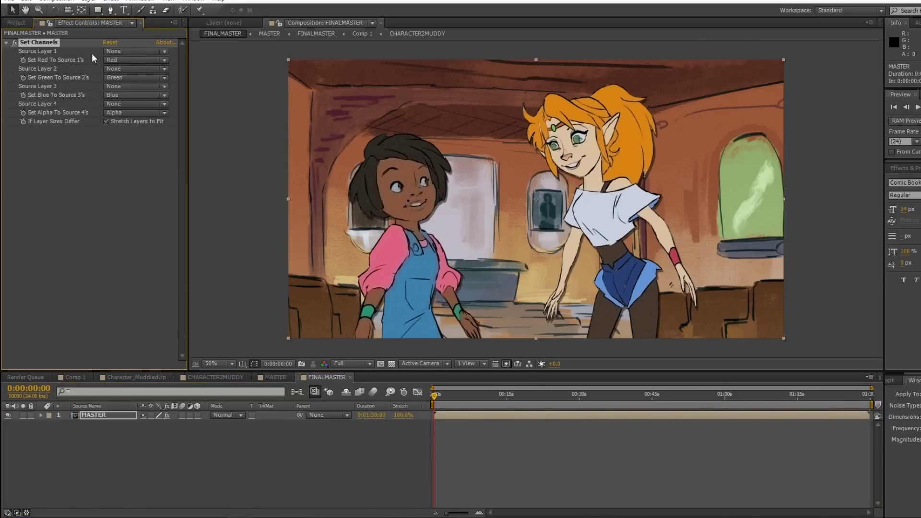
Set the red and green channel sources to Off in Set Channels, keeping Blue as the blue source
{"action": "left_click", "coordinate": [137, 60]}
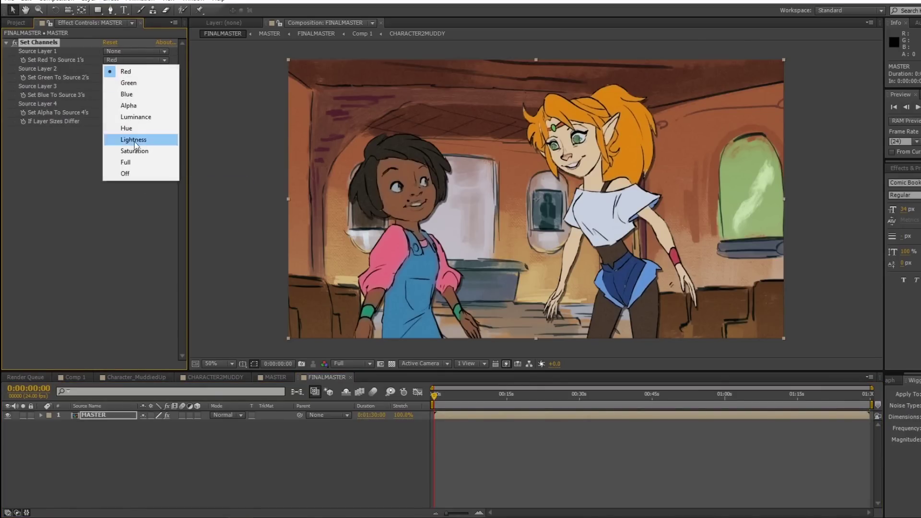
{"action": "left_click", "coordinate": [144, 173]}
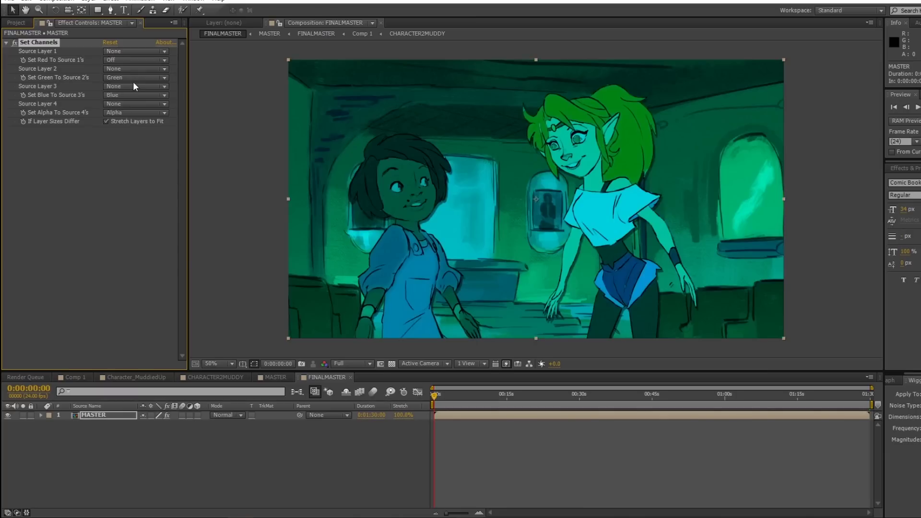
{"action": "left_click", "coordinate": [134, 79]}
{"action": "left_click", "coordinate": [138, 192]}
{"action": "left_click", "coordinate": [145, 104]}
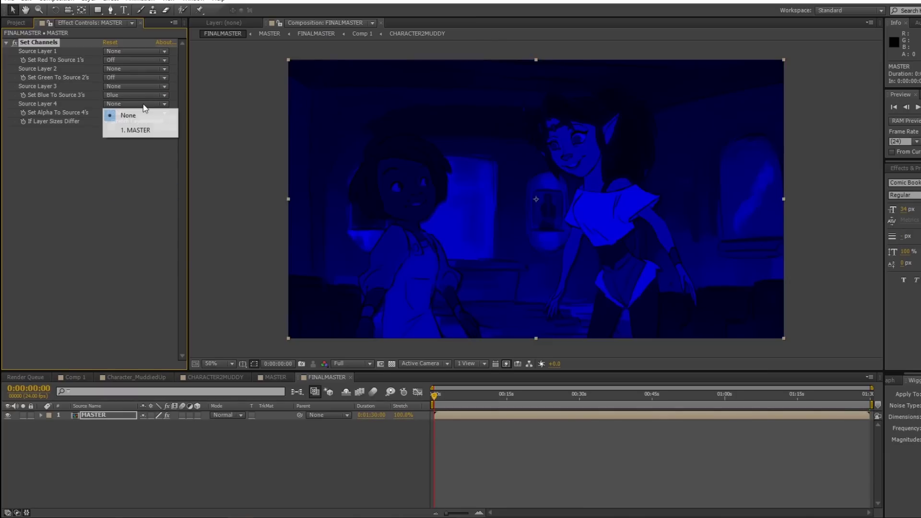
{"action": "left_click", "coordinate": [145, 96]}
{"action": "left_click", "coordinate": [136, 208]}
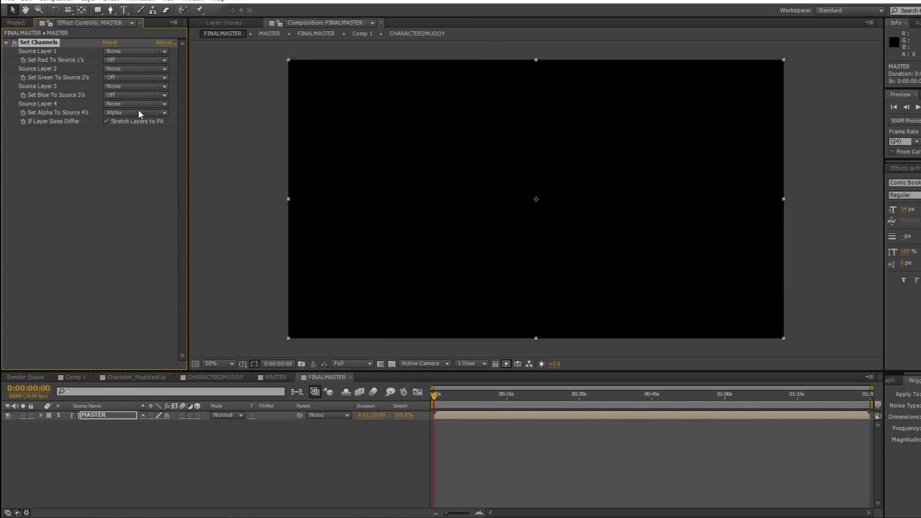
{"action": "left_click", "coordinate": [134, 96]}
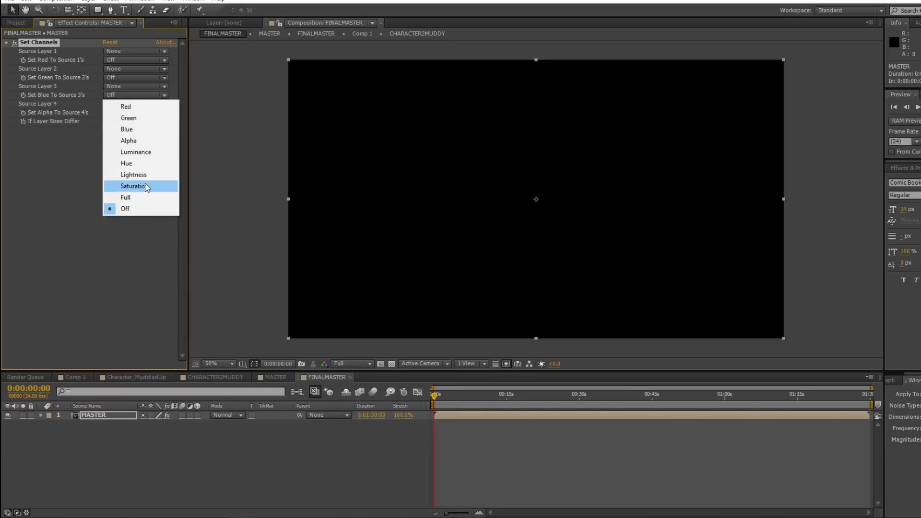
{"action": "left_click", "coordinate": [142, 129]}
Duplicate the blue-channel MASTER layer and set the copy's Set Channels blue source to Off and its green source to Green
{"action": "left_click", "coordinate": [110, 415]}
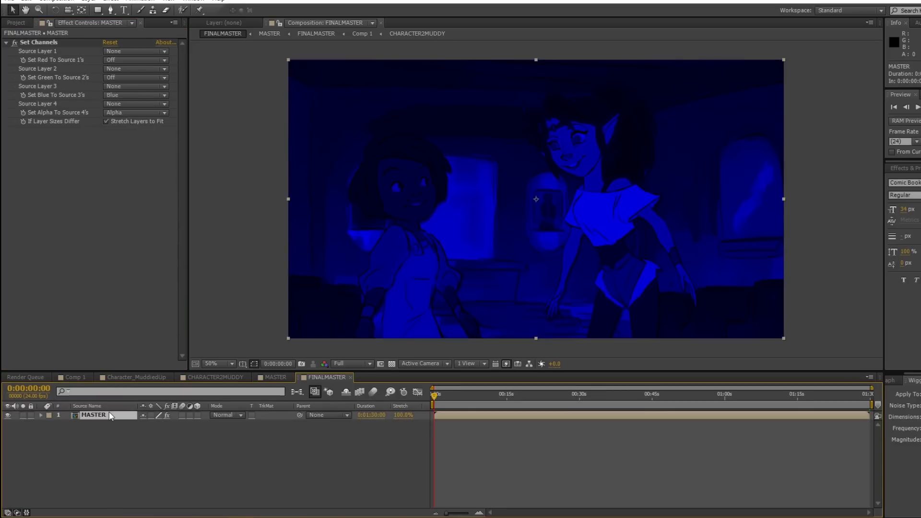
{"action": "key", "text": "ctrl+d"}
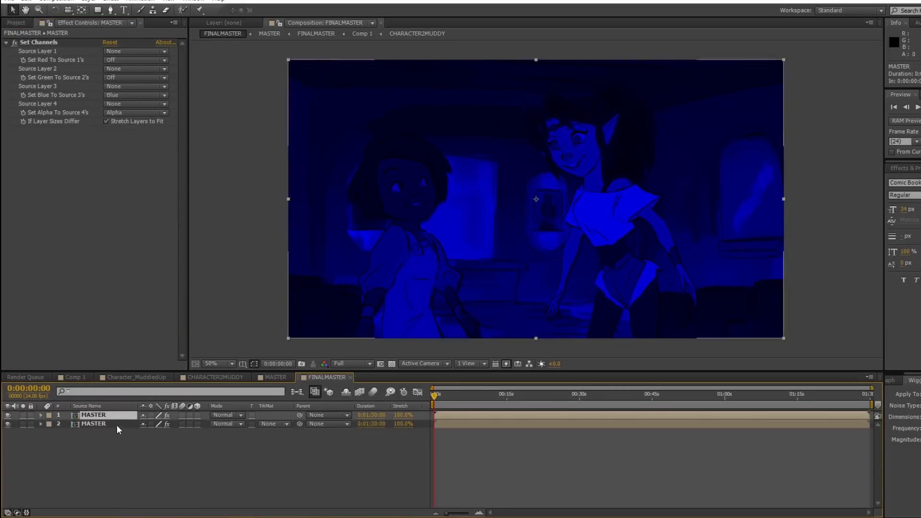
{"action": "left_click", "coordinate": [130, 85]}
{"action": "left_click", "coordinate": [125, 79]}
{"action": "left_click", "coordinate": [116, 68]}
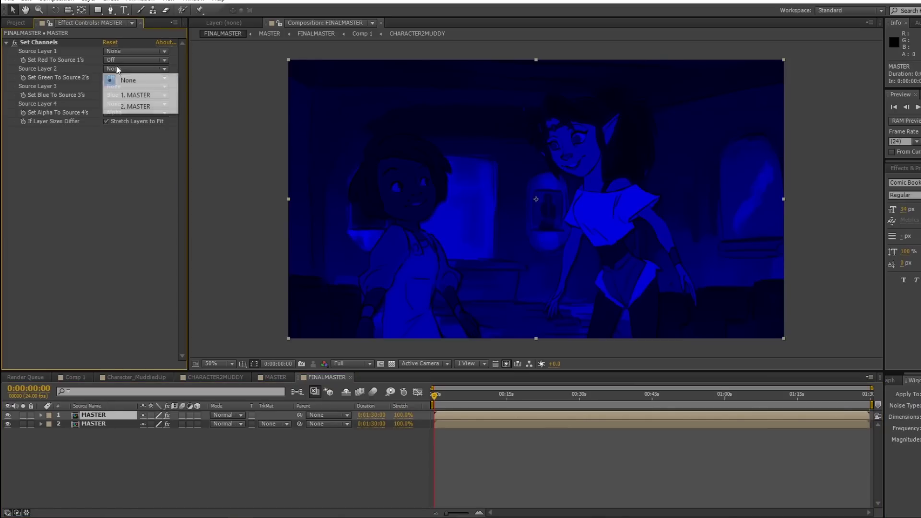
{"action": "left_click", "coordinate": [78, 76]}
{"action": "left_click", "coordinate": [127, 87]}
{"action": "left_click", "coordinate": [149, 88]}
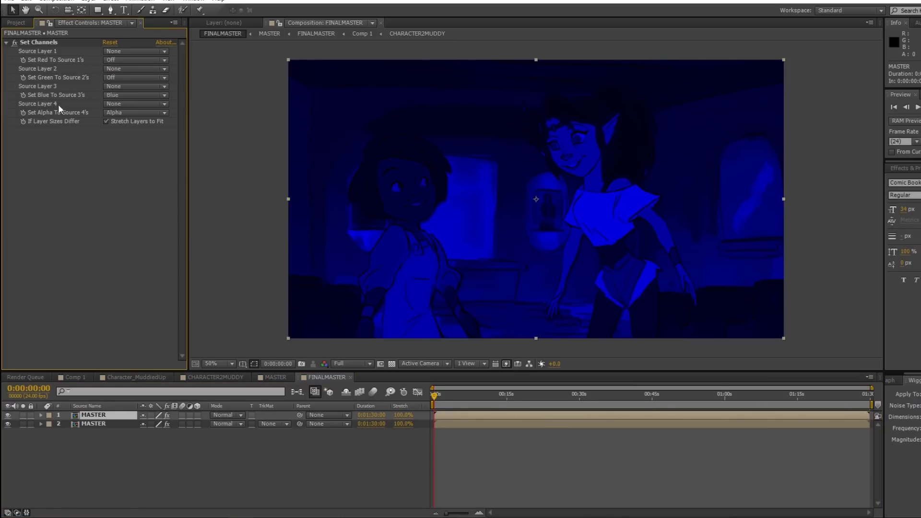
{"action": "left_click", "coordinate": [151, 95]}
{"action": "left_click", "coordinate": [157, 210]}
{"action": "left_click", "coordinate": [134, 77]}
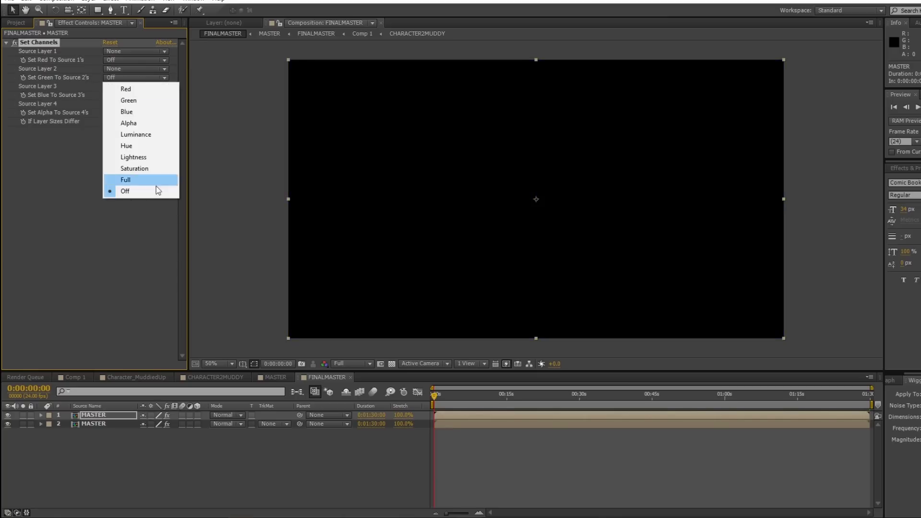
{"action": "left_click", "coordinate": [135, 100]}
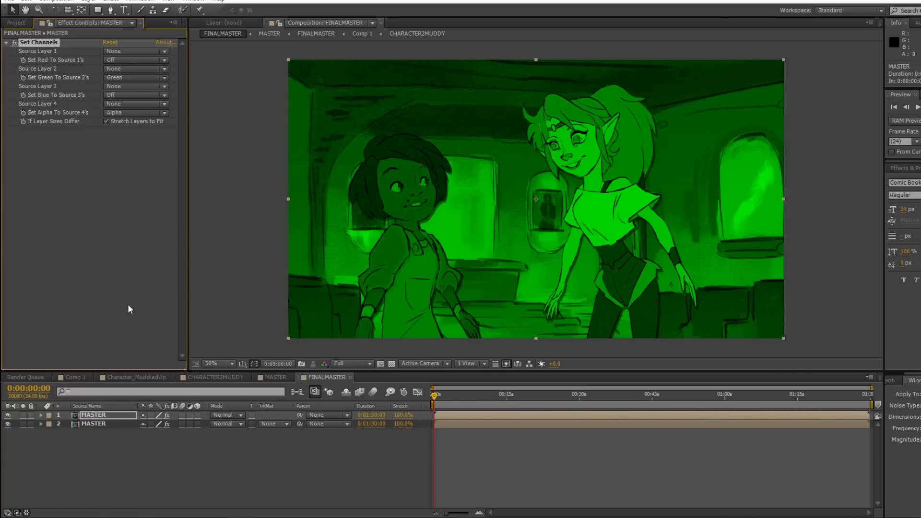
Duplicate the green-channel MASTER layer and set the copy's Set Channels green source to Off and its red source to Red
{"action": "left_click", "coordinate": [98, 415]}
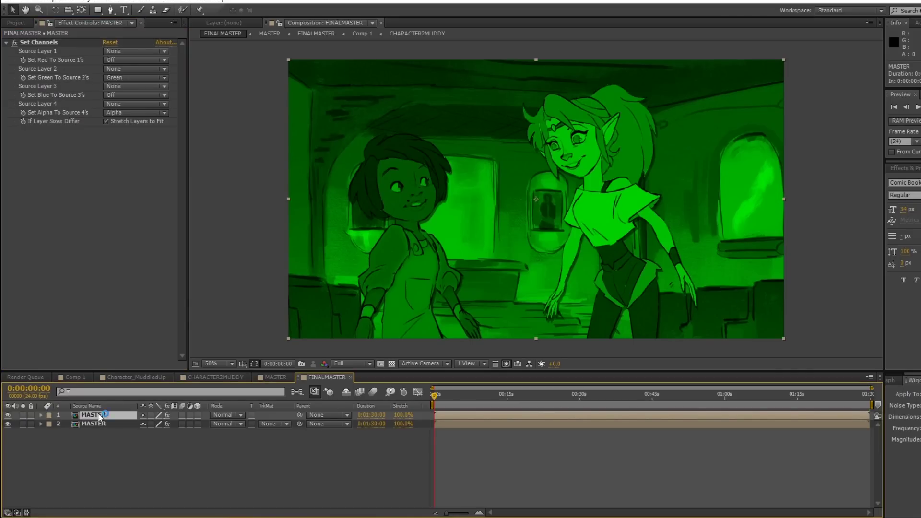
{"action": "key", "text": "ctrl+d"}
{"action": "left_click", "coordinate": [119, 78]}
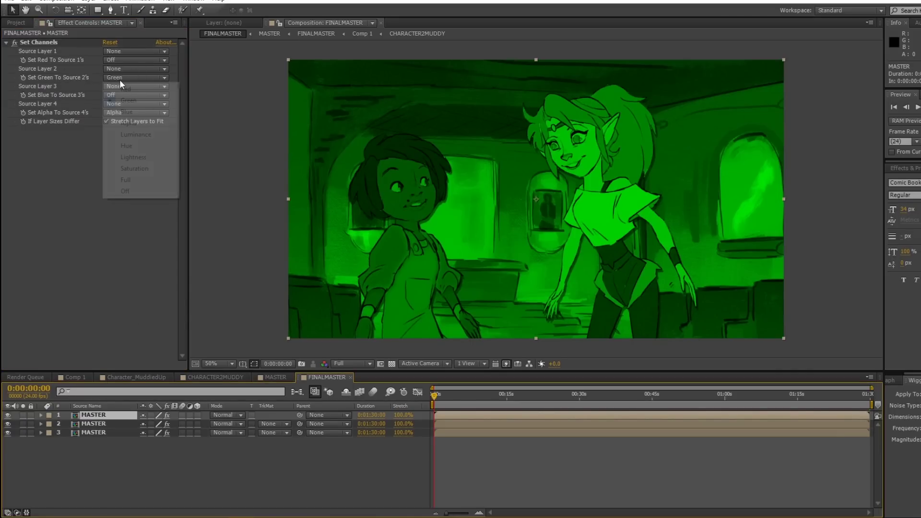
{"action": "left_click", "coordinate": [126, 191]}
{"action": "left_click", "coordinate": [139, 60]}
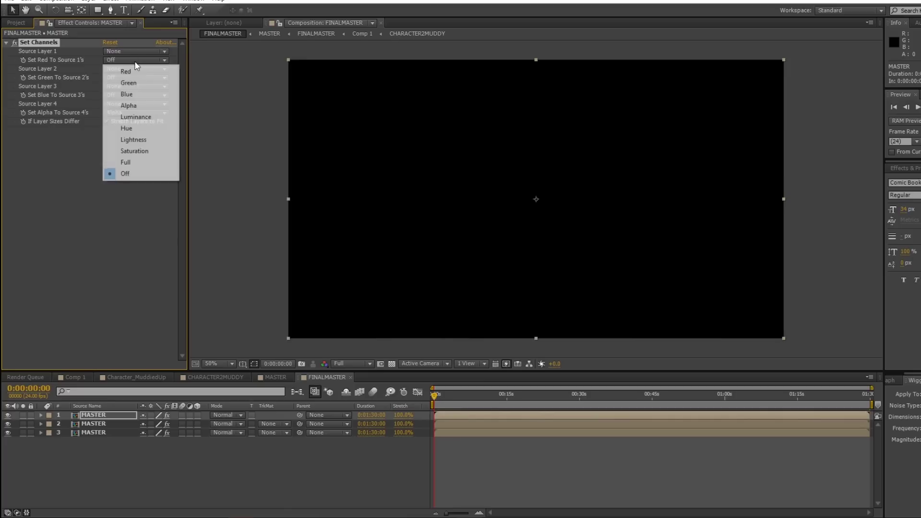
{"action": "left_click", "coordinate": [137, 70]}
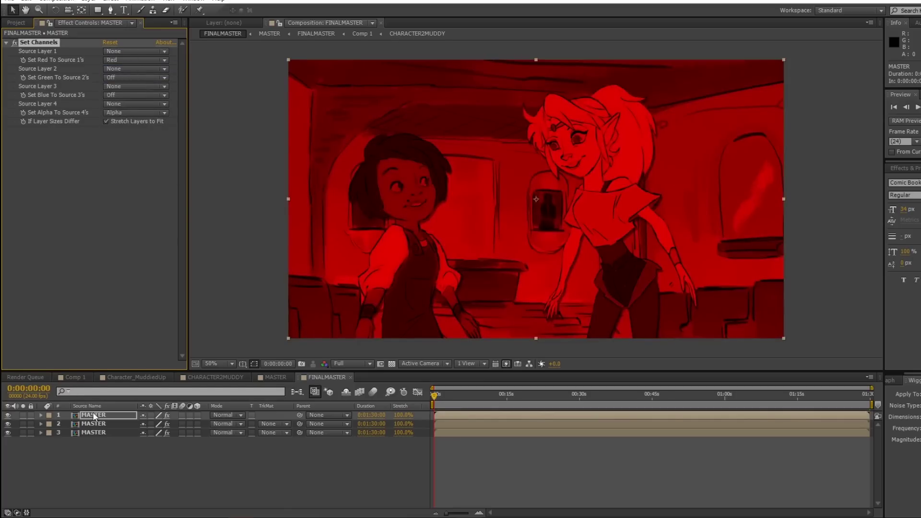
Check the lower MASTER layers' channel settings and set the blending mode of all three MASTER layers to Add
{"action": "left_click", "coordinate": [96, 422]}
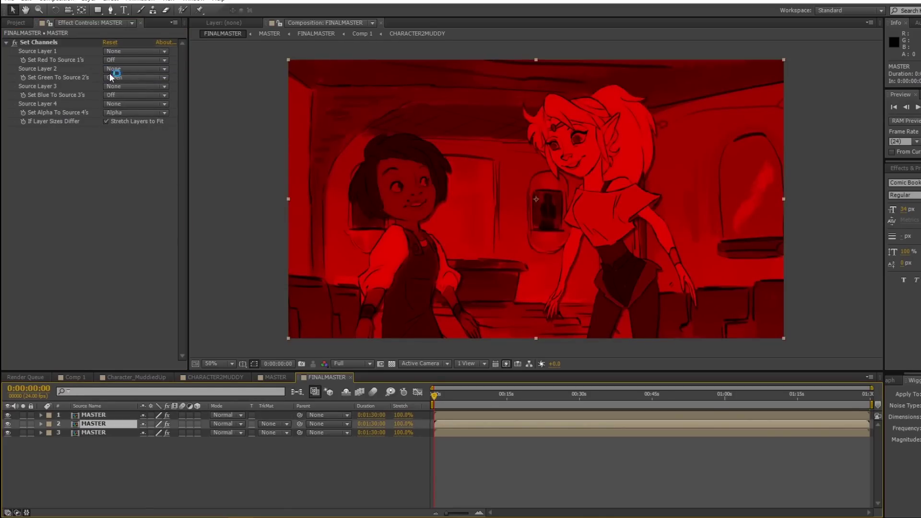
{"action": "left_click", "coordinate": [96, 433]}
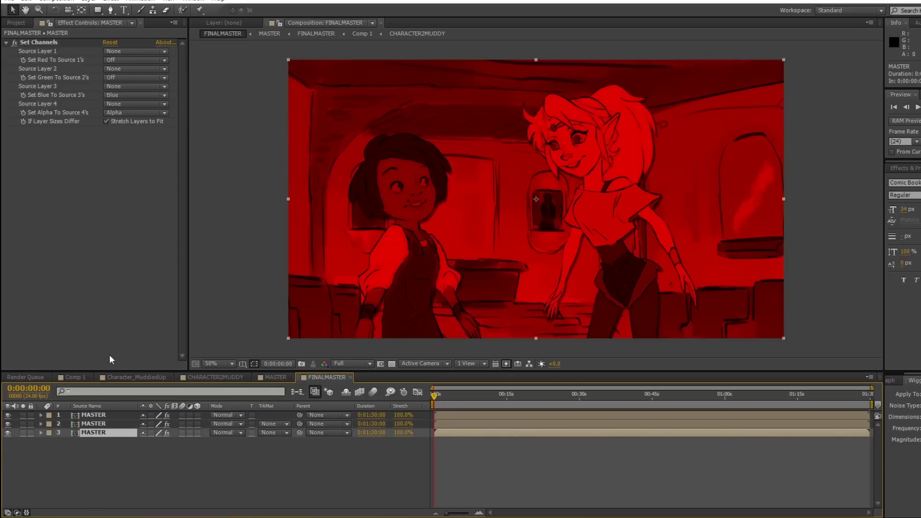
{"action": "left_click", "coordinate": [95, 414]}
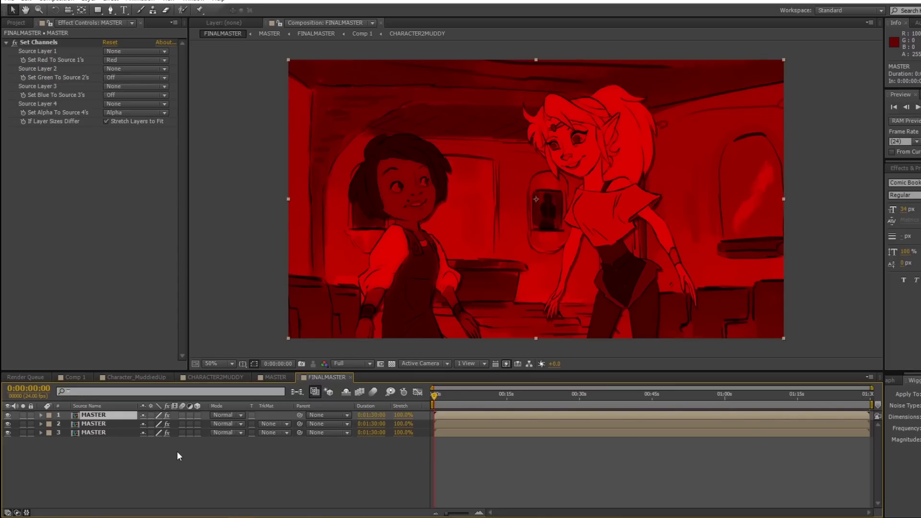
{"action": "left_click", "coordinate": [87, 432], "text": "shift"}
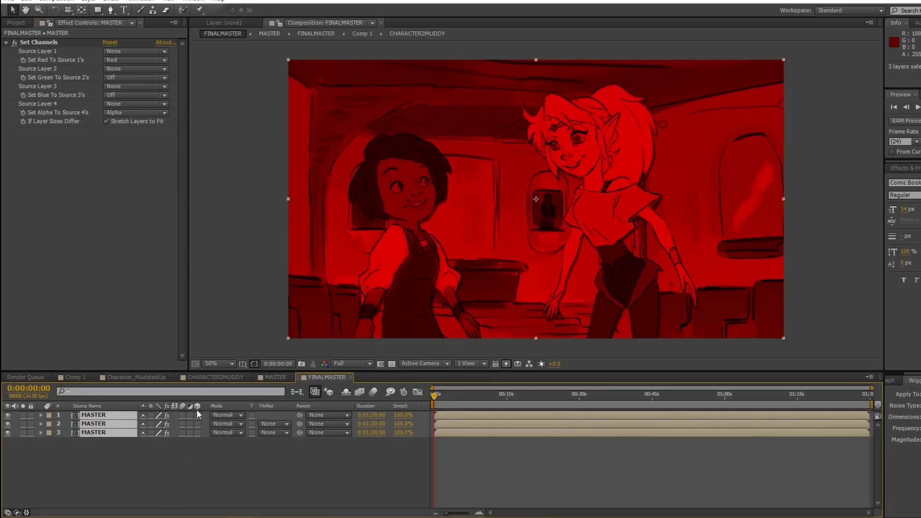
{"action": "left_click", "coordinate": [241, 415]}
{"action": "left_click", "coordinate": [239, 415]}
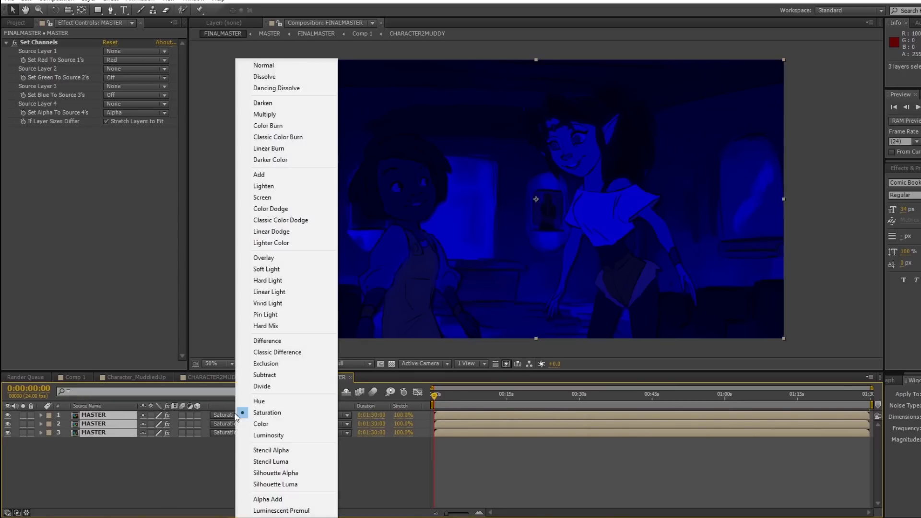
{"action": "left_click", "coordinate": [291, 176]}
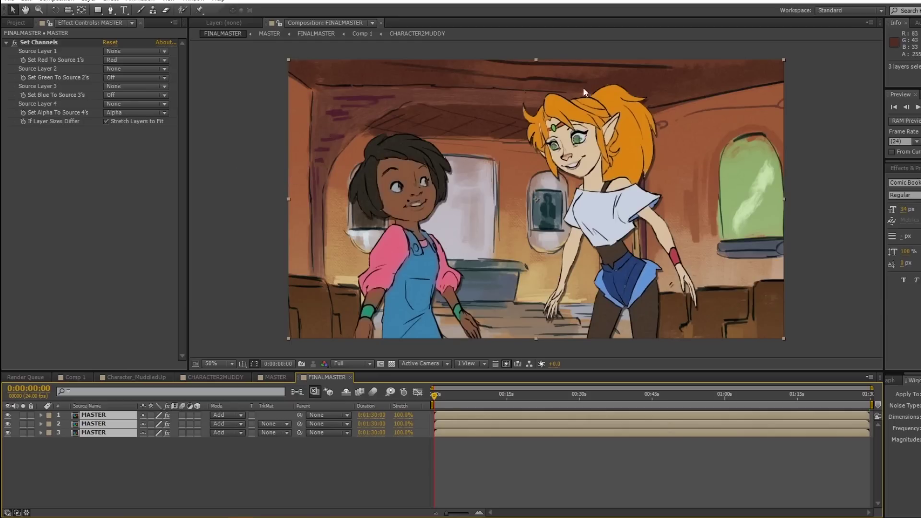
Nudge the green-channel MASTER layer about one pixel left and slightly down to offset it from the other channels
{"action": "left_click", "coordinate": [391, 268]}
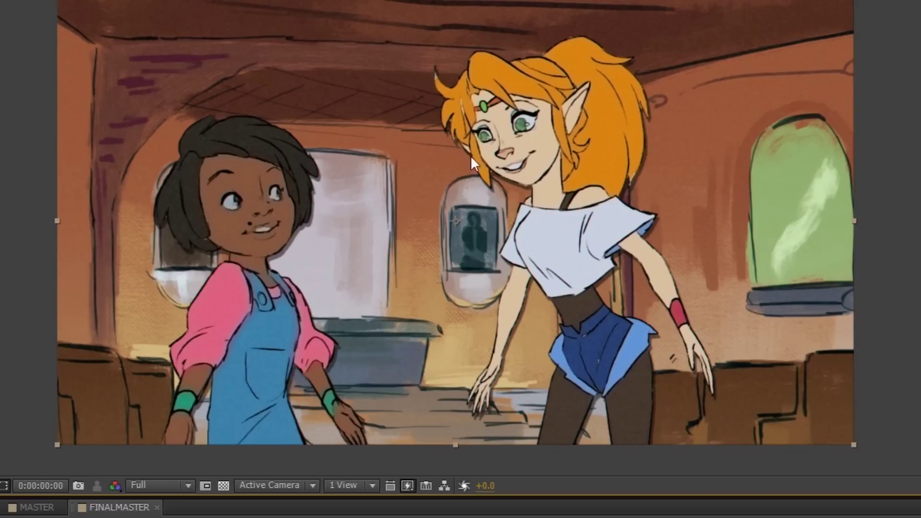
{"action": "scroll", "coordinate": [446, 168], "scroll_direction": "up", "scroll_amount": 1}
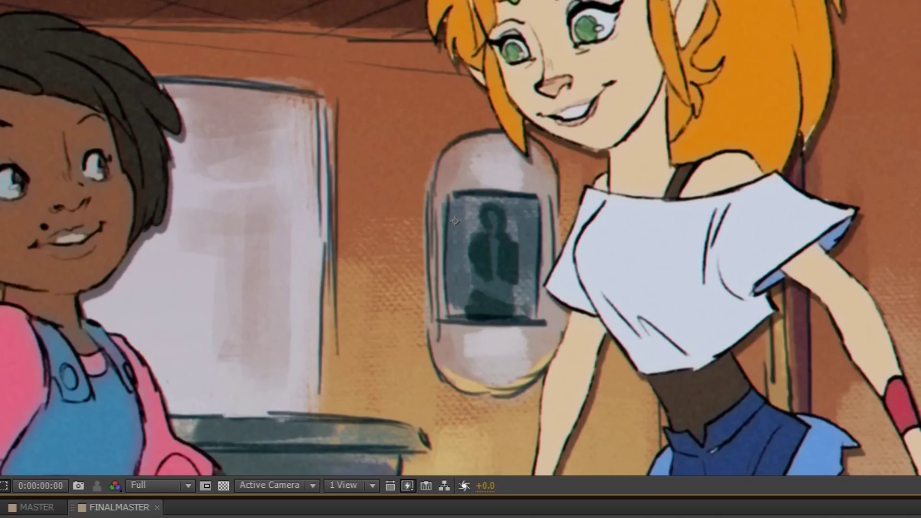
{"action": "left_click", "coordinate": [96, 515]}
{"action": "scroll", "coordinate": [36, 363], "scroll_direction": "down", "scroll_amount": 1}
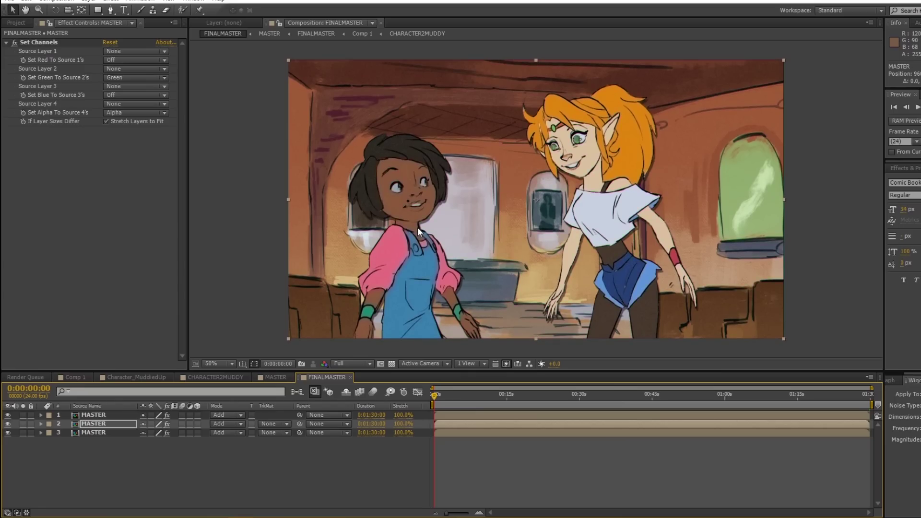
{"action": "key", "text": "slash"}
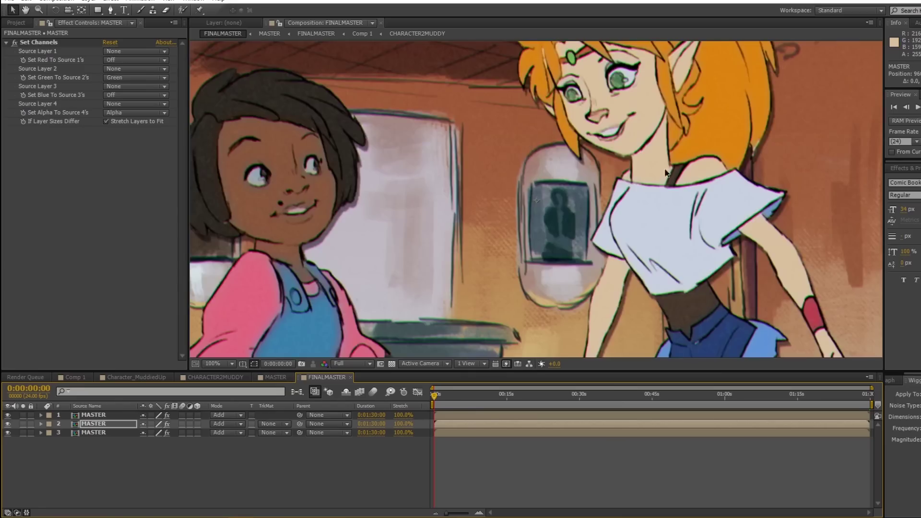
{"action": "key", "text": "comma"}
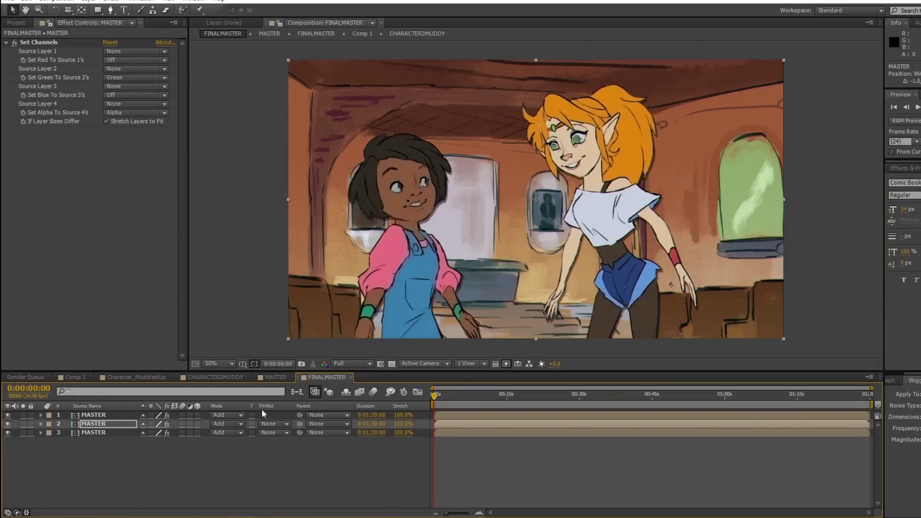
Nudge the blue-channel MASTER layer slightly right and up to strengthen the color fringing against the other channels
{"action": "left_click", "coordinate": [99, 431]}
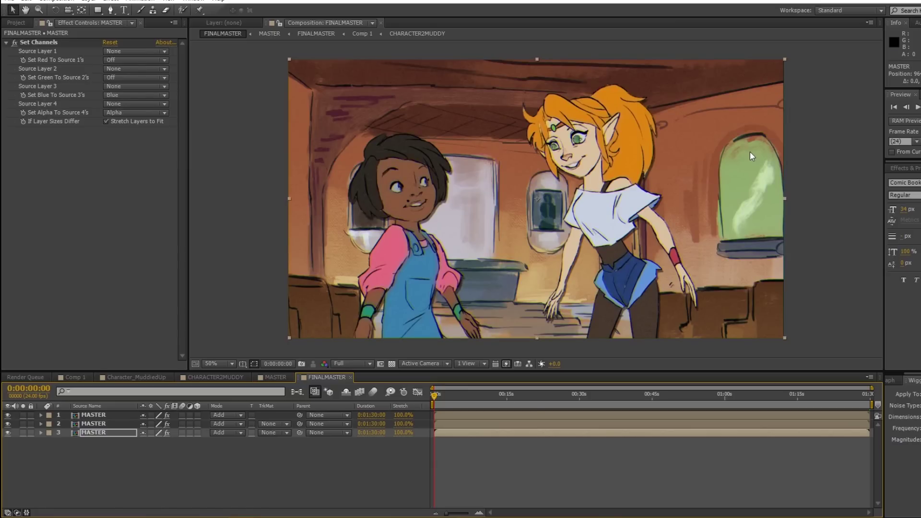
{"action": "scroll", "coordinate": [750, 150], "scroll_direction": "up", "scroll_amount": 1}
{"action": "scroll", "coordinate": [768, 162], "scroll_direction": "down", "scroll_amount": 1}
{"action": "key", "text": "Up"}
{"action": "key", "text": "Left"}
{"action": "key", "text": "Down"}
{"action": "scroll", "coordinate": [848, 134], "scroll_direction": "up", "scroll_amount": 1}
{"action": "scroll", "coordinate": [839, 131], "scroll_direction": "down", "scroll_amount": 1}
{"action": "key", "text": "KP_0"}
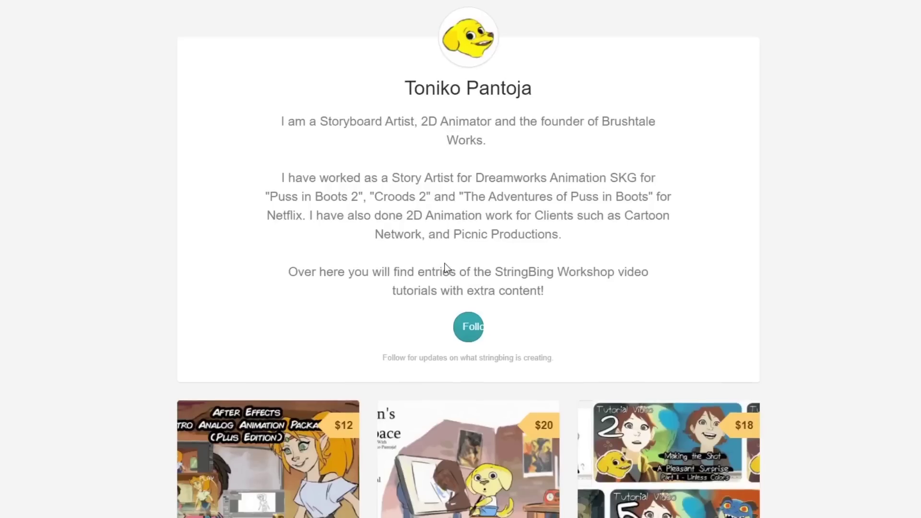
In the web store, open the After Effects Retro Analog Animation Package (Plus Edition) product and read through its contents description
{"action": "scroll", "coordinate": [435, 274], "scroll_direction": "down", "scroll_amount": 7}
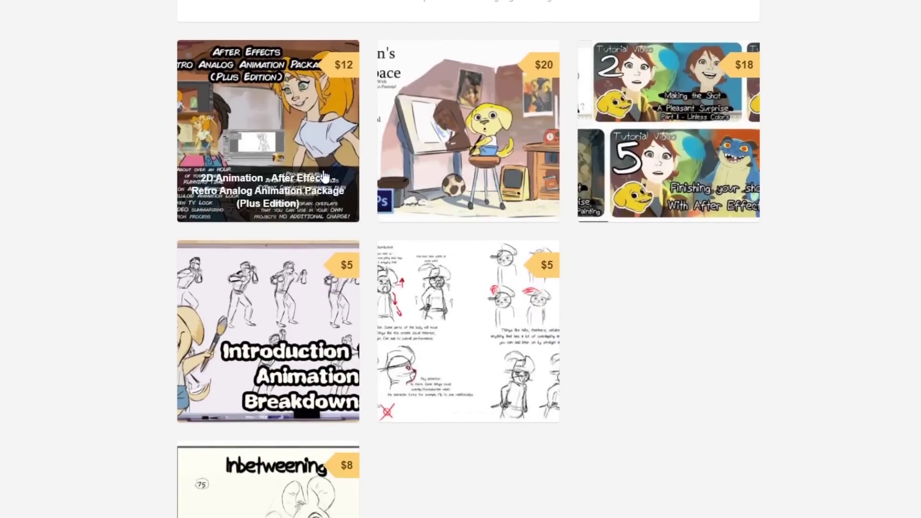
{"action": "left_click", "coordinate": [250, 123]}
{"action": "scroll", "coordinate": [463, 282], "scroll_direction": "down", "scroll_amount": 1}
{"action": "scroll", "coordinate": [384, 232], "scroll_direction": "down", "scroll_amount": 1}
{"action": "scroll", "coordinate": [398, 233], "scroll_direction": "down", "scroll_amount": 1}
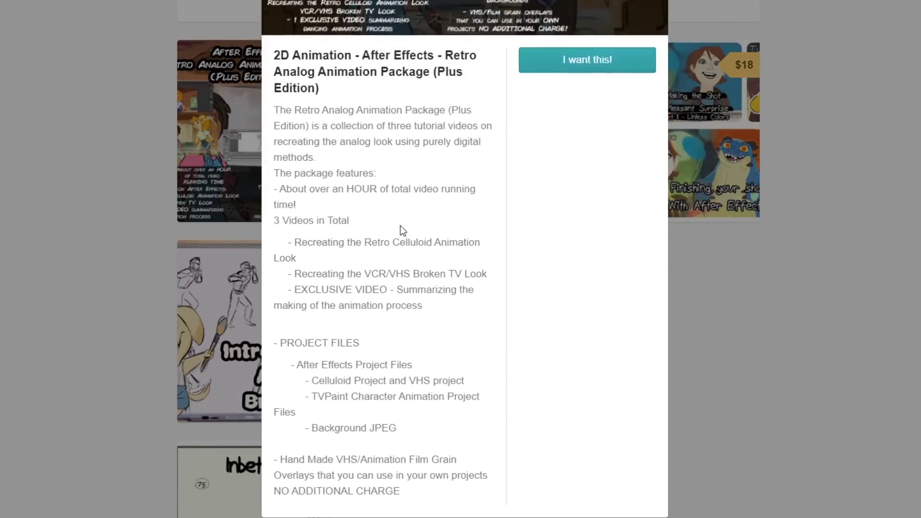
{"action": "scroll", "coordinate": [404, 200], "scroll_direction": "down", "scroll_amount": 1}
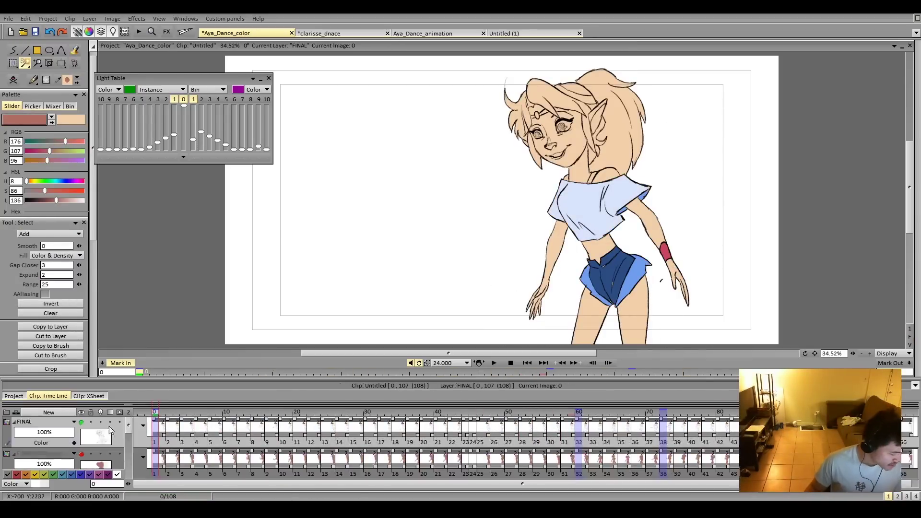
{"action": "left_click", "coordinate": [74, 50]}
{"action": "left_click", "coordinate": [53, 107]}
{"action": "left_click_drag", "start_coordinate": [128, 426], "coordinate": [128, 451]}
{"action": "left_click", "coordinate": [43, 433]}
{"action": "left_click", "coordinate": [79, 243]}
{"action": "left_click", "coordinate": [87, 252]}
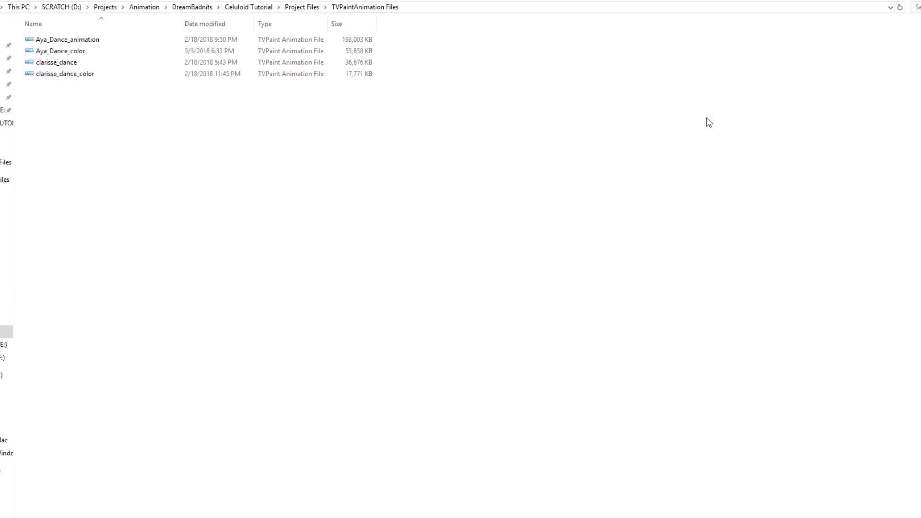
Open the clarisse_dance_color project file from the TVPaintAnimation Files folder in TVPaint and play back its animation
{"action": "left_click", "coordinate": [90, 42]}
{"action": "double_click", "coordinate": [87, 74]}
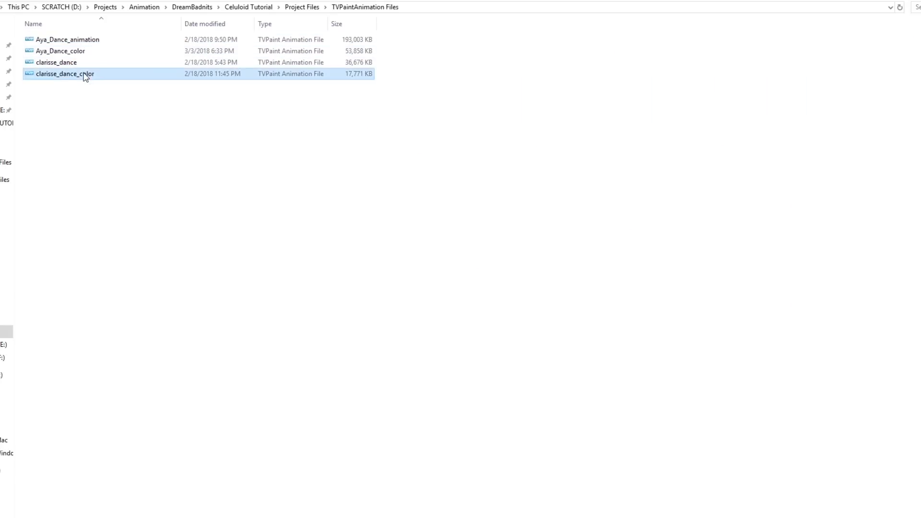
{"action": "left_click", "coordinate": [488, 380]}
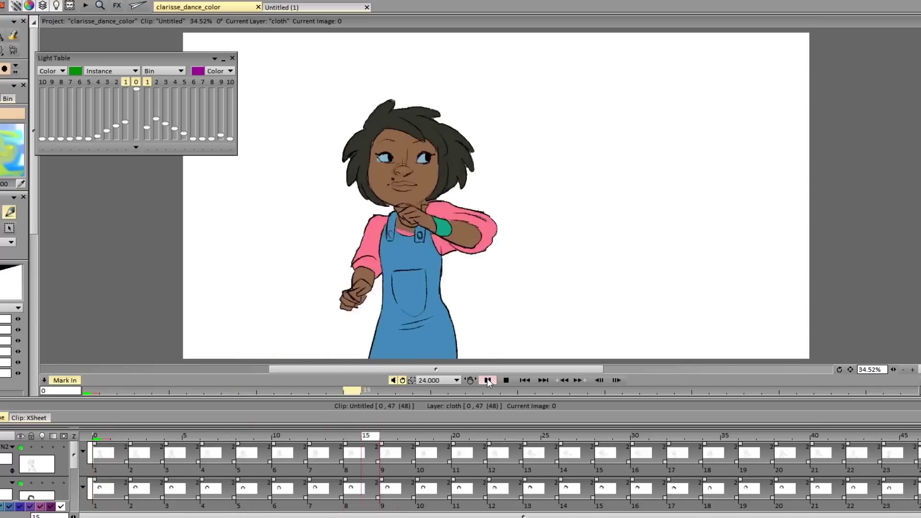
{"action": "left_click", "coordinate": [488, 380]}
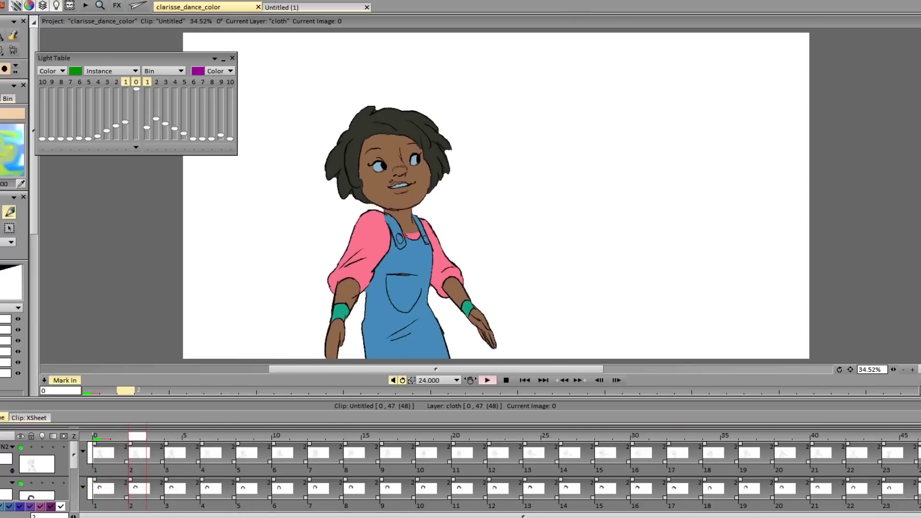